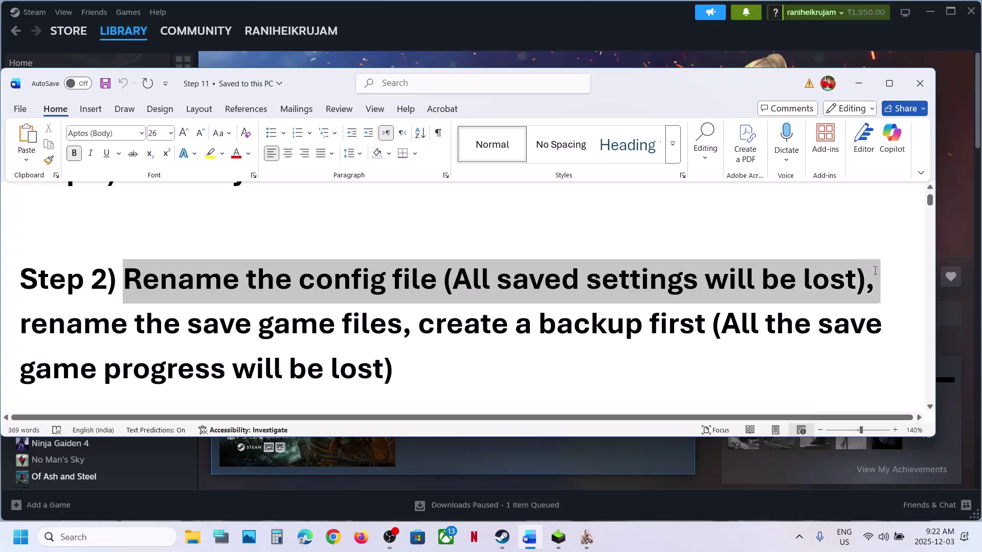
# - Open the Documents folder in File Explorer
pyautogui.click(393, 30)
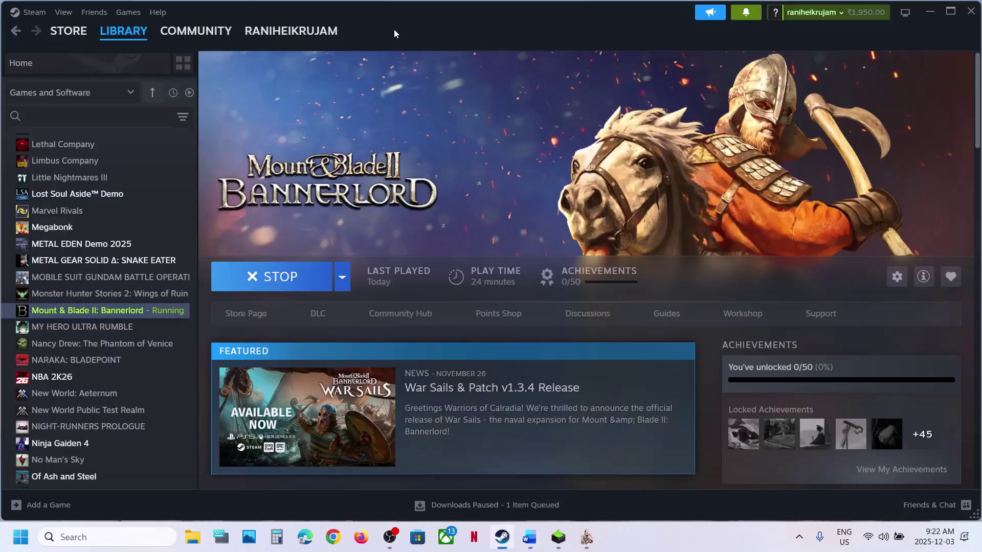
pyautogui.click(193, 537)
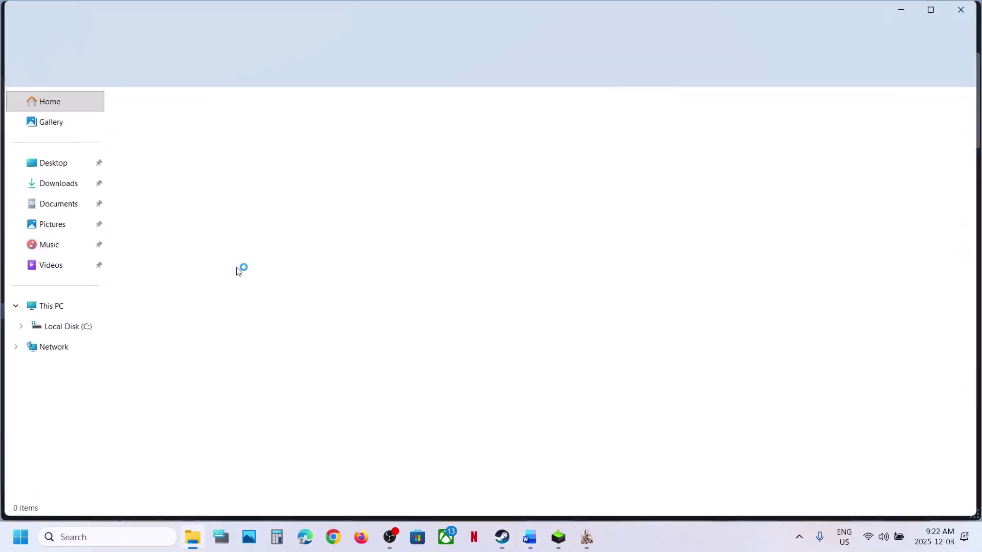
pyautogui.click(63, 207)
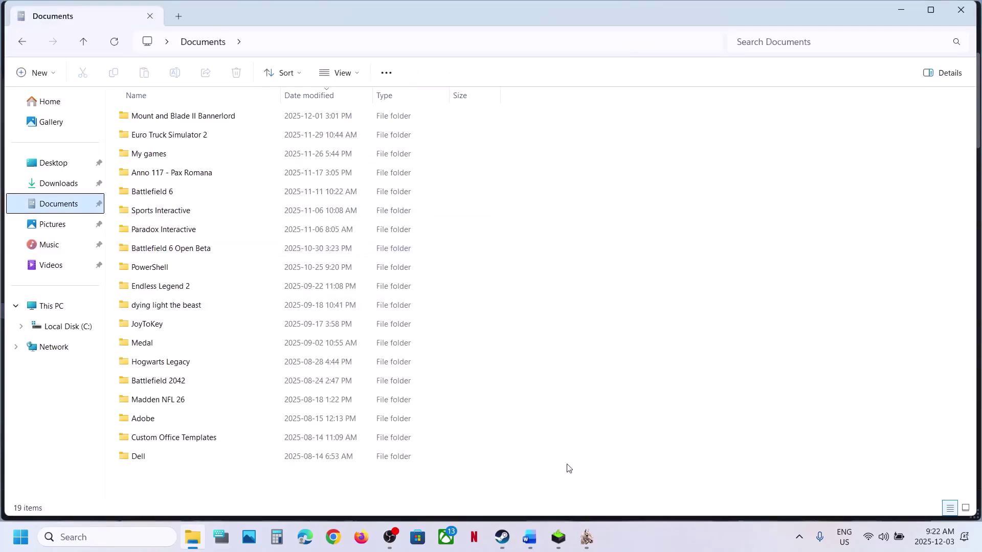
# - Stop the running game Mount & Blade II: Bannerlord from the Steam library and confirm
pyautogui.click(587, 537)
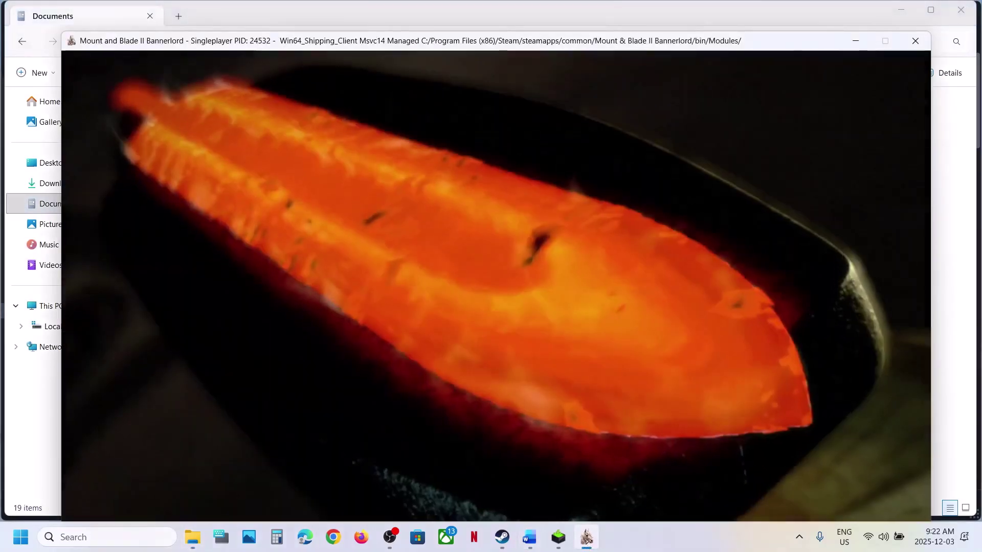
pyautogui.hotkey('alt', 'Tab')
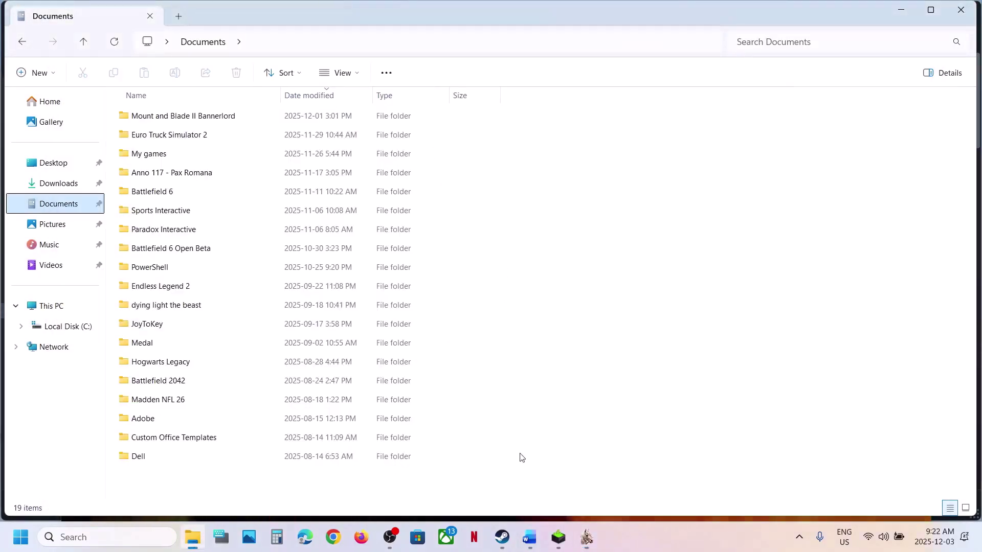
pyautogui.click(501, 537)
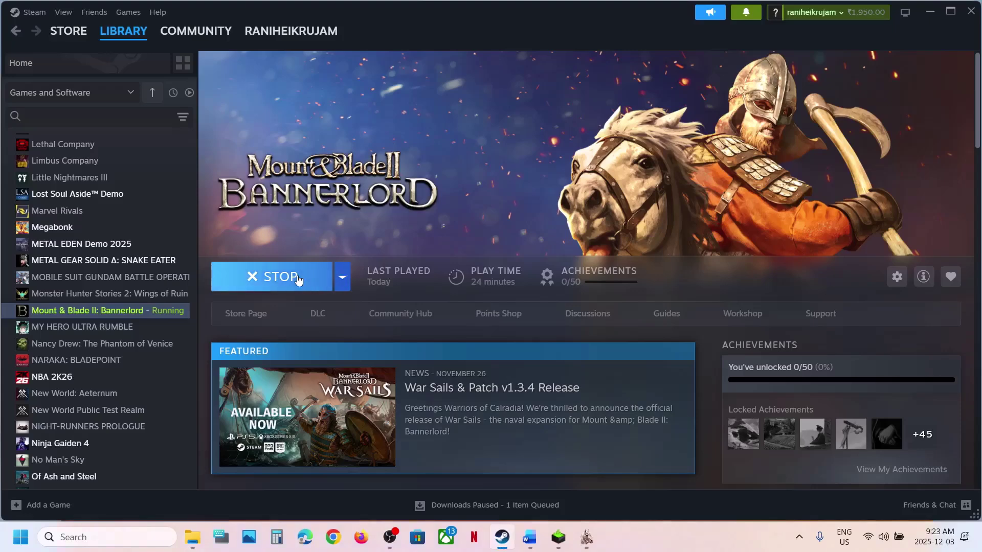
pyautogui.click(280, 276)
pyautogui.click(465, 292)
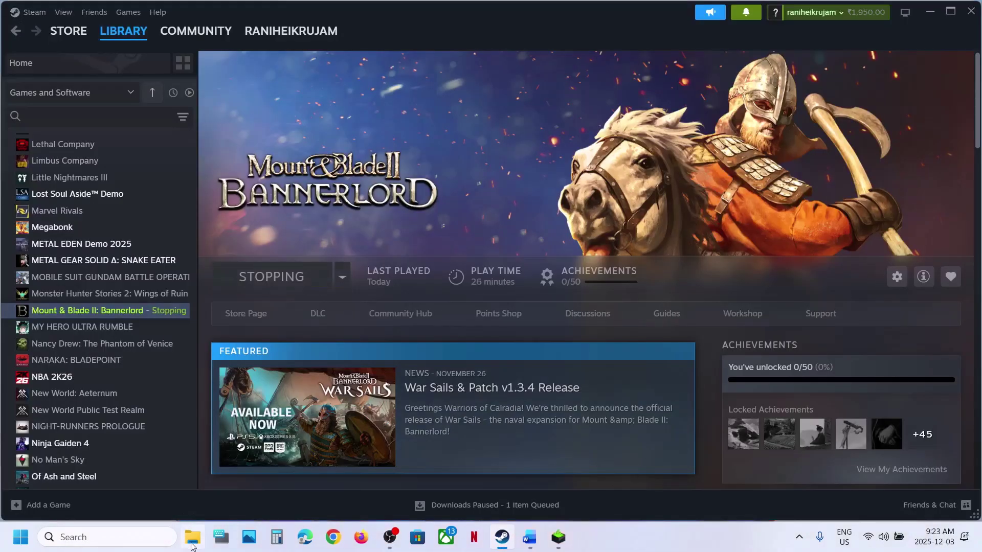
# - In File Explorer, open the Mount and Blade II Bannerlord folder in Documents and rename its Configs folder to Configs.old
pyautogui.click(192, 537)
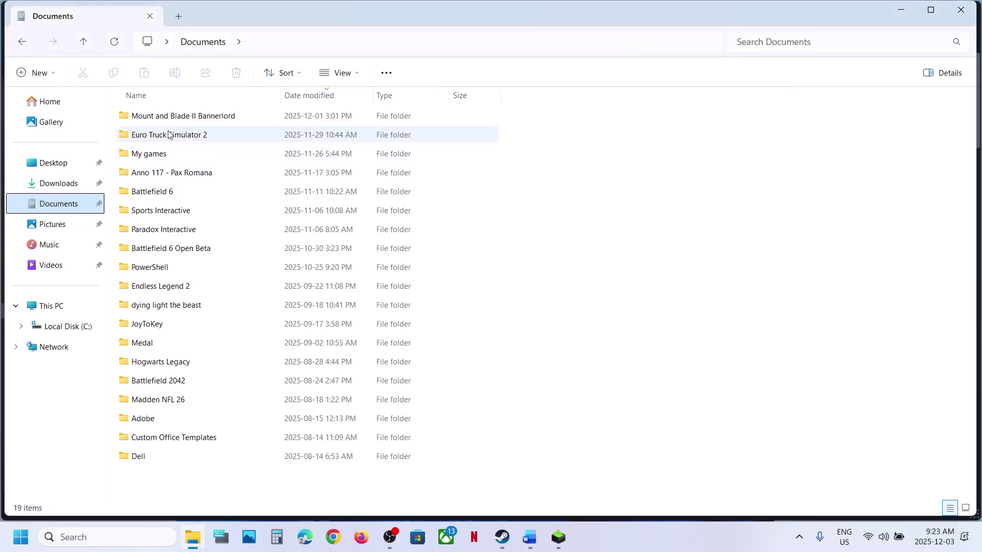
pyautogui.click(159, 118)
pyautogui.doubleClick(188, 124)
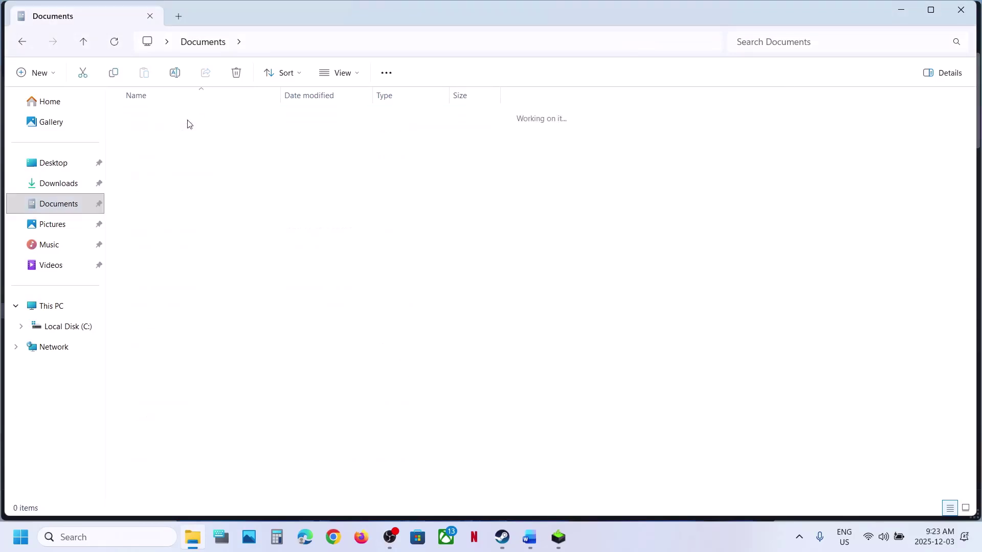
pyautogui.click(158, 124)
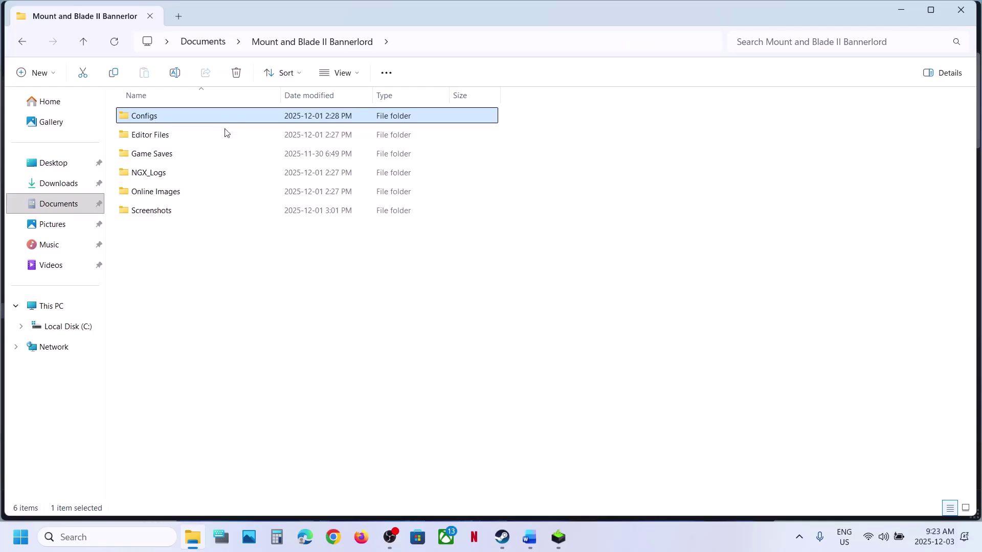
pyautogui.hotkey('shift', 'F10')
pyautogui.click(263, 135)
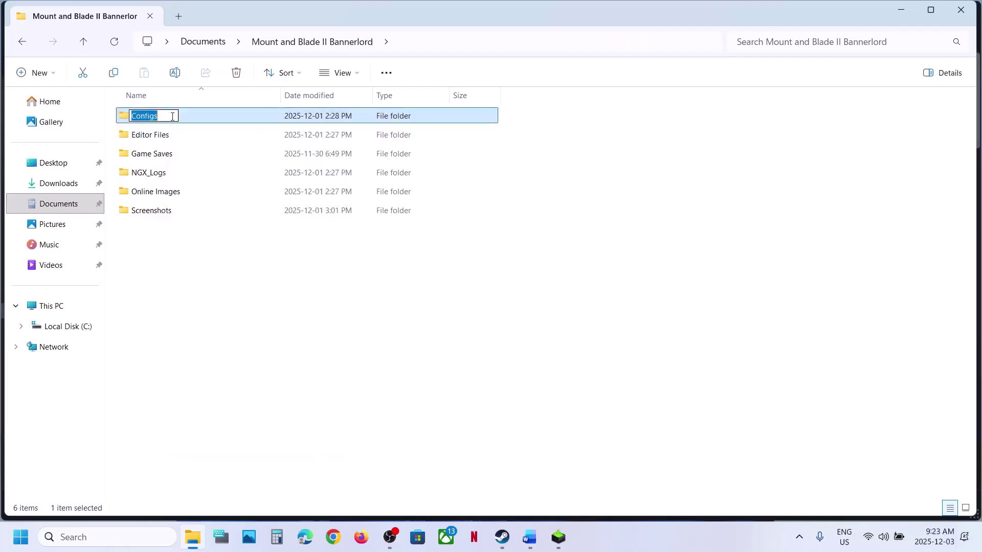
pyautogui.click(173, 116)
pyautogui.write('.old')
pyautogui.click(311, 340)
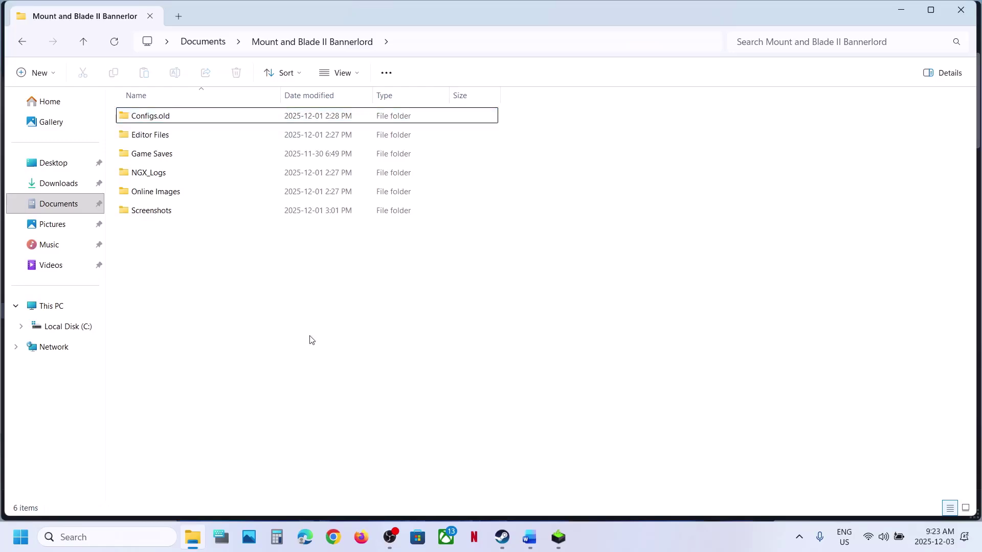
# - Highlight the save game renaming and backup instructions of Step 2 in the Word document, and return to File Explorer
pyautogui.click(528, 544)
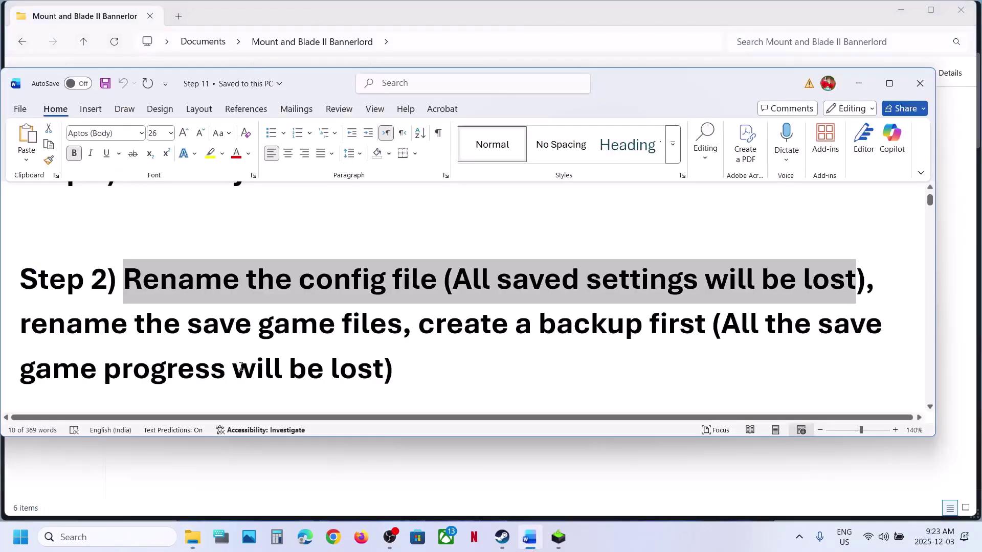
pyautogui.moveTo(29, 331); pyautogui.dragTo(371, 375)
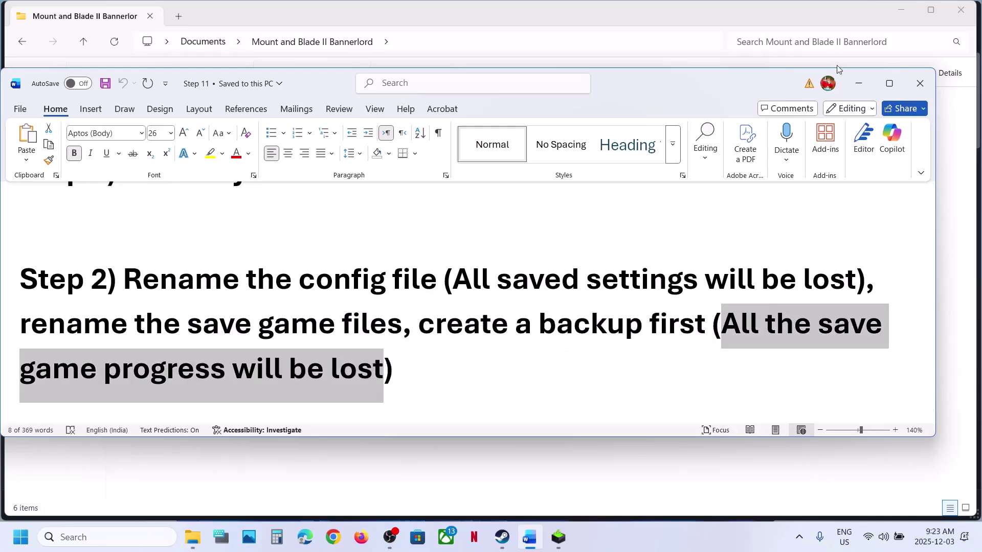
pyautogui.click(52, 44)
# - Back up the Mount and Blade II Bannerlord folder by copying it from Documents to the middle of the desktop
pyautogui.click(54, 203)
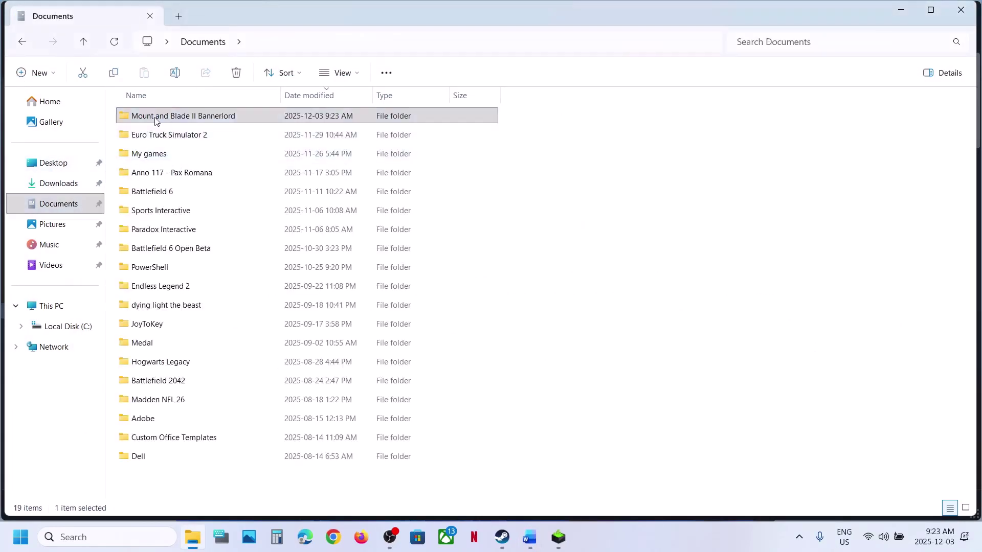
pyautogui.rightClick(156, 117)
pyautogui.click(219, 135)
pyautogui.press('super+d')
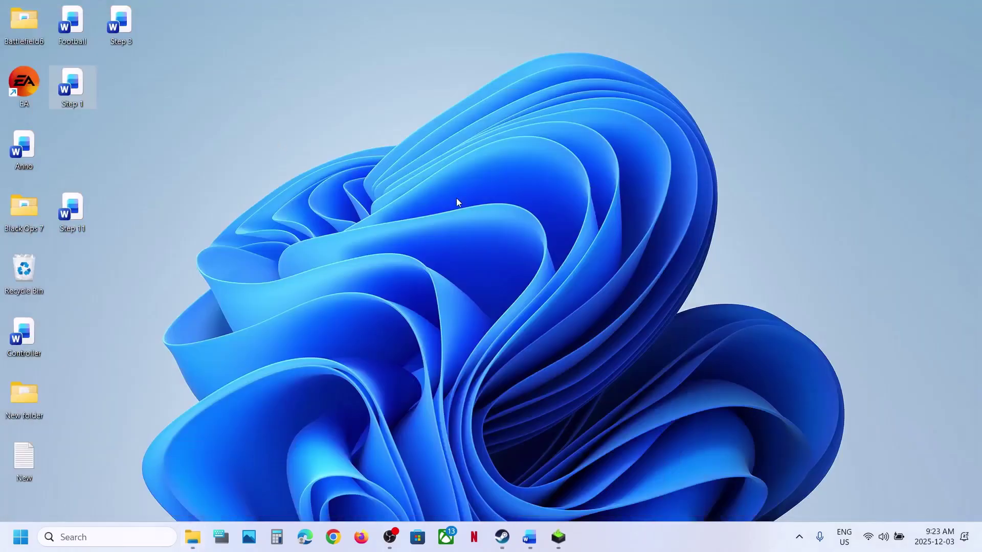
pyautogui.hotkey('ctrl', 'v')
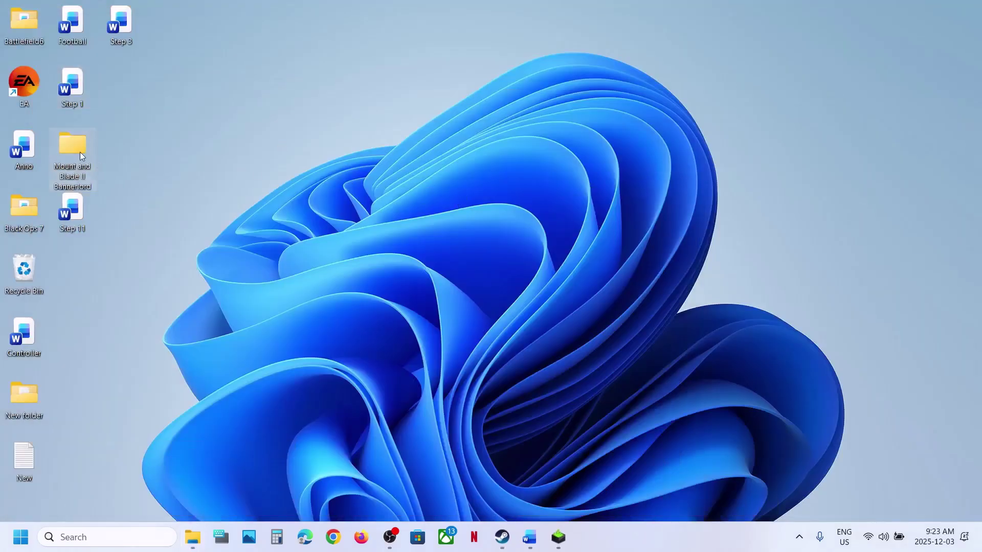
pyautogui.moveTo(80, 153); pyautogui.dragTo(468, 174)
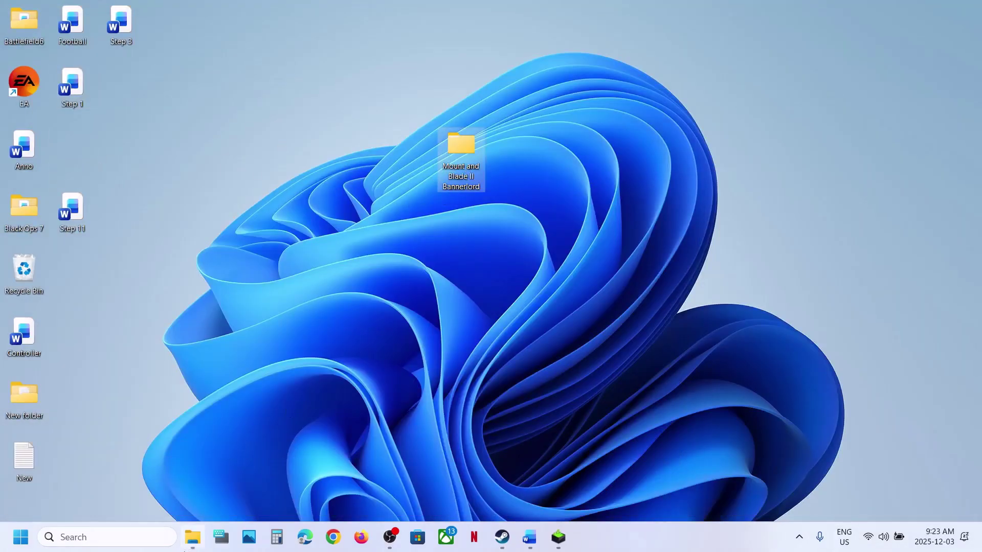
# - Rename the original game folder in Documents to Mount and Blade II Bannerlord.old
pyautogui.click(193, 537)
pyautogui.rightClick(224, 117)
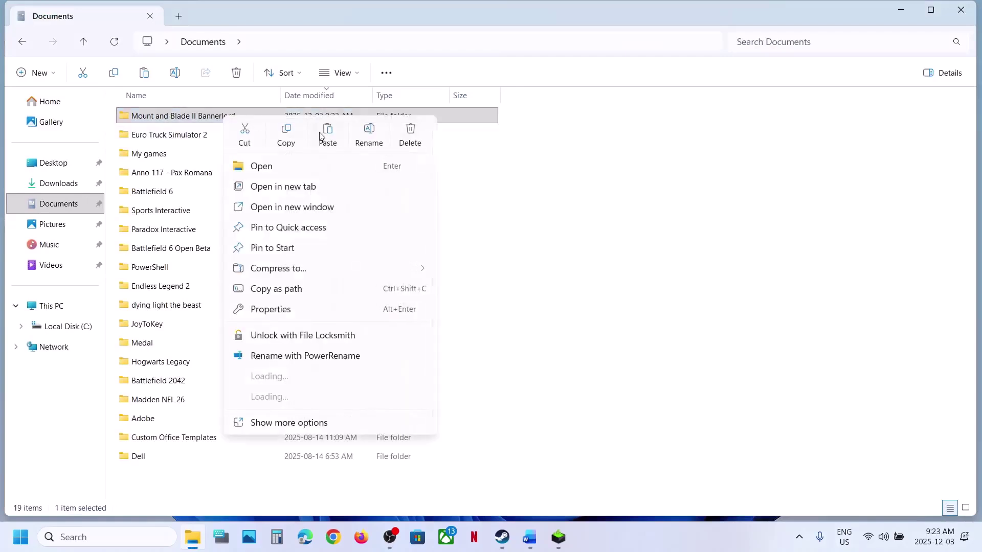
pyautogui.click(369, 136)
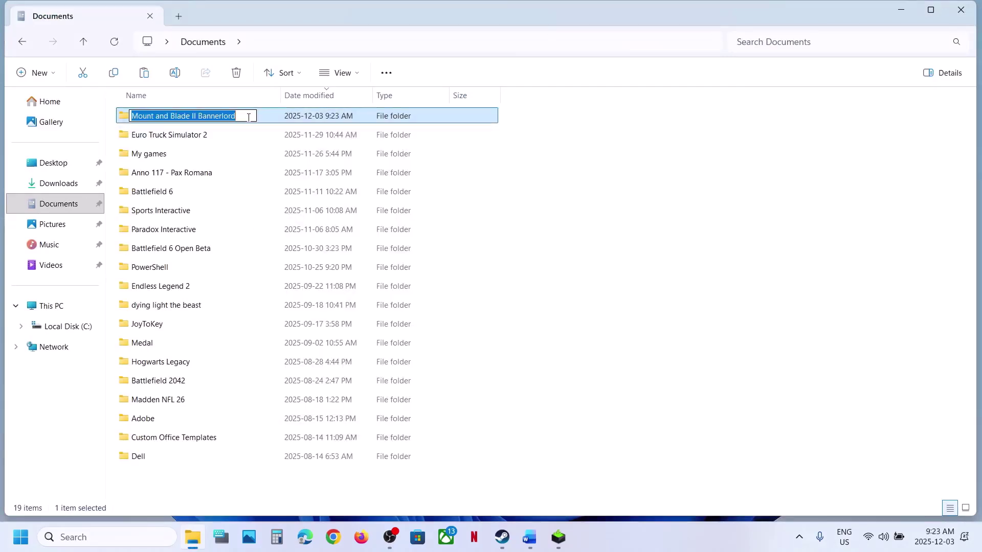
pyautogui.click(249, 117)
pyautogui.write('.old')
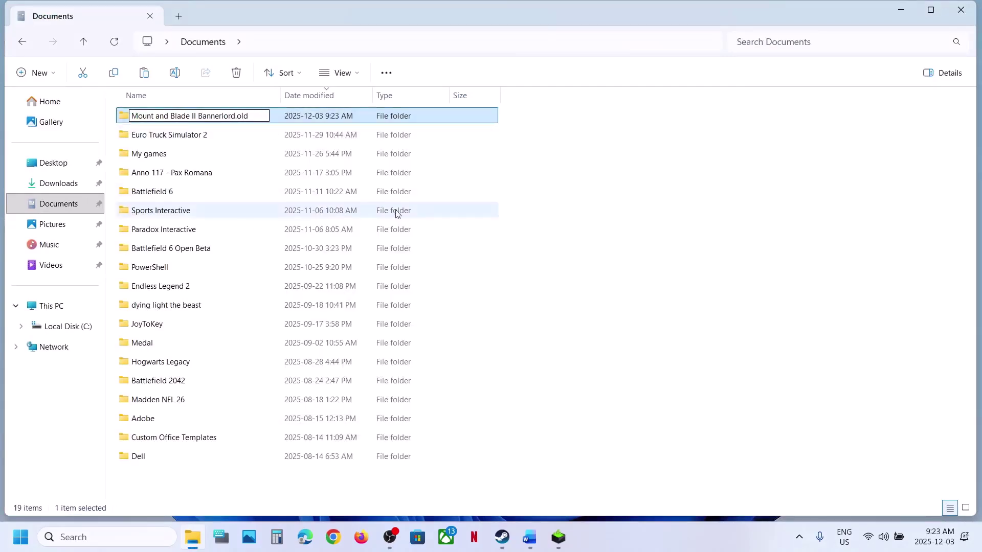
pyautogui.click(593, 311)
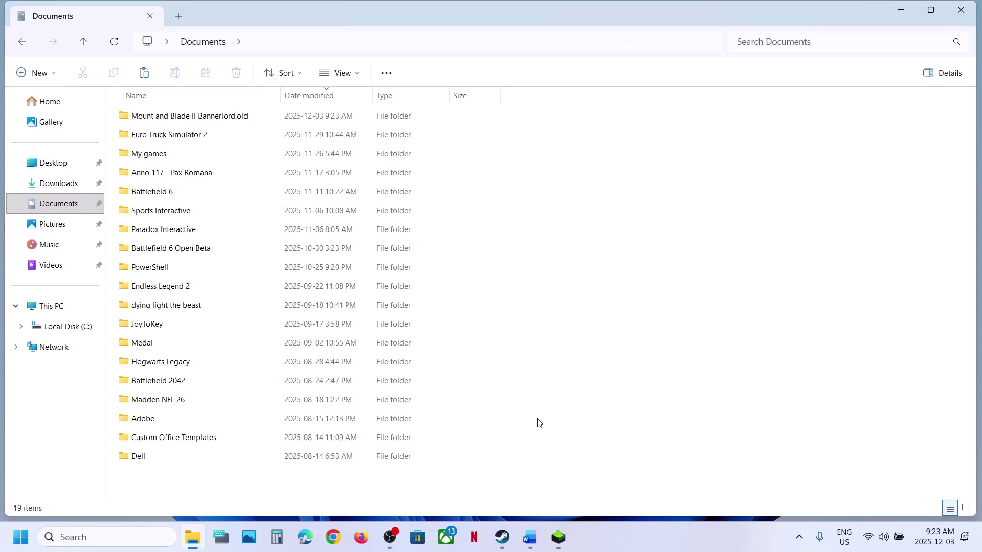
# - Highlight the Step 3 instructions about turning fast startup off/on and restarting the PC in the Word document
pyautogui.click(530, 537)
pyautogui.scroll(-3, 346, 282)
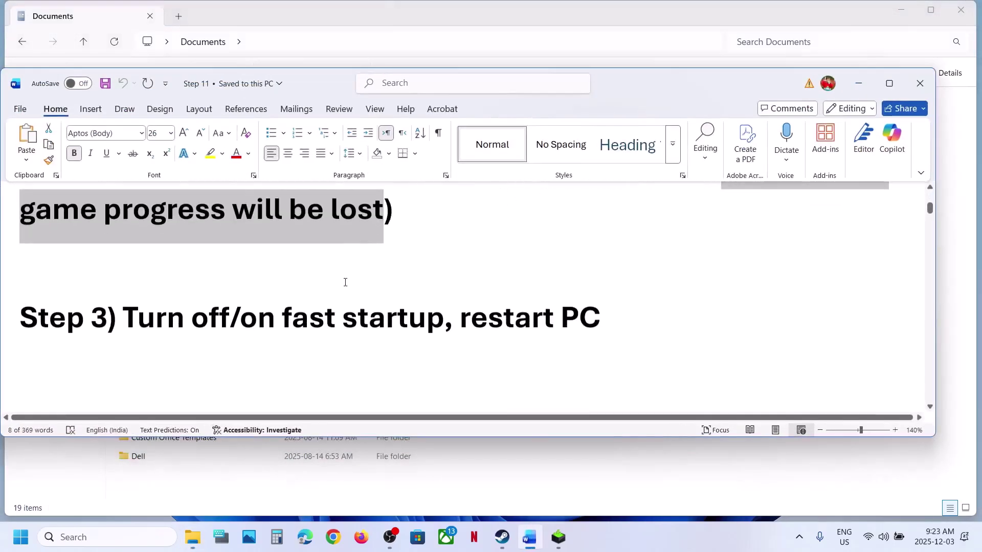
pyautogui.moveTo(144, 315); pyautogui.dragTo(429, 322)
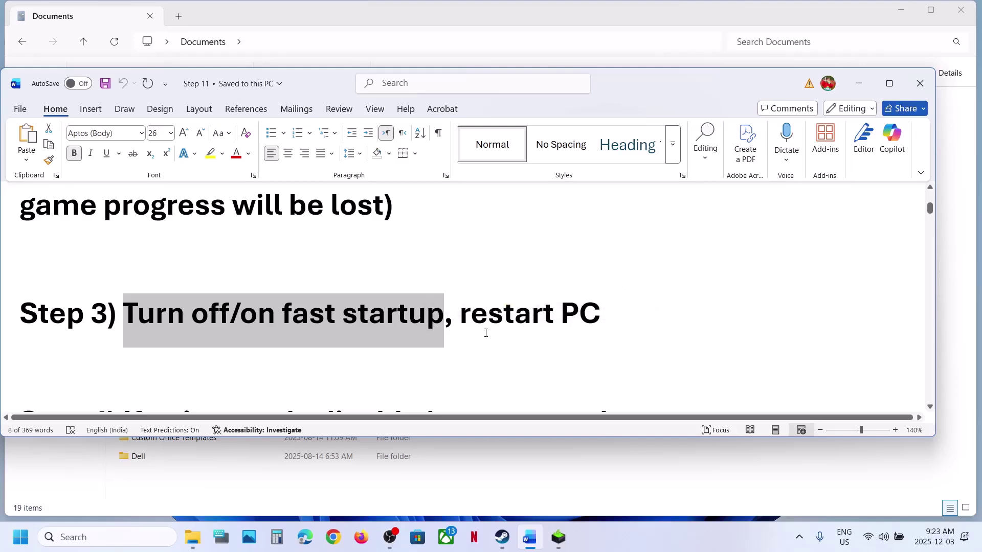
pyautogui.moveTo(486, 330); pyautogui.dragTo(614, 330)
# - In Control Panel's power button settings, turn off fast startup and save the changes
pyautogui.click(111, 543)
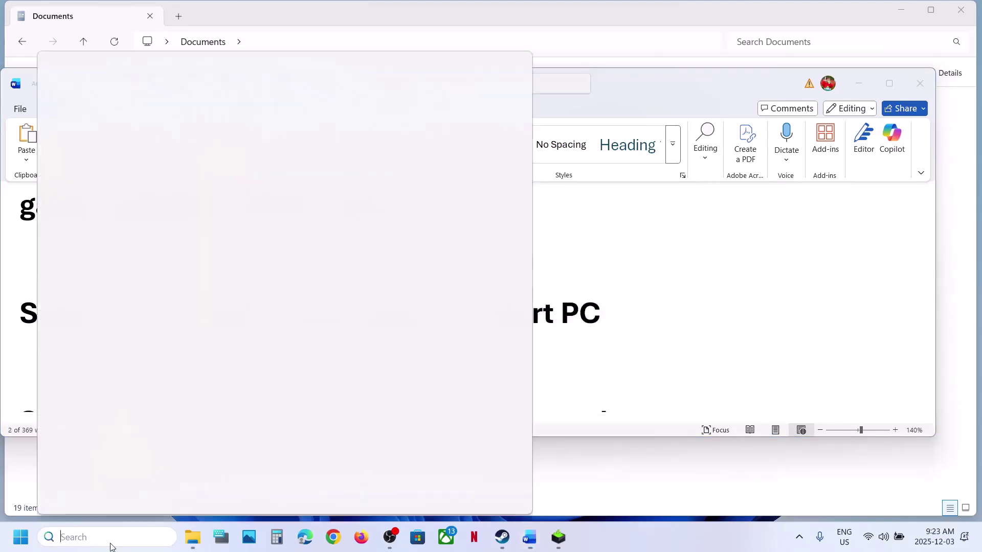
pyautogui.write('control')
pyautogui.press('Return')
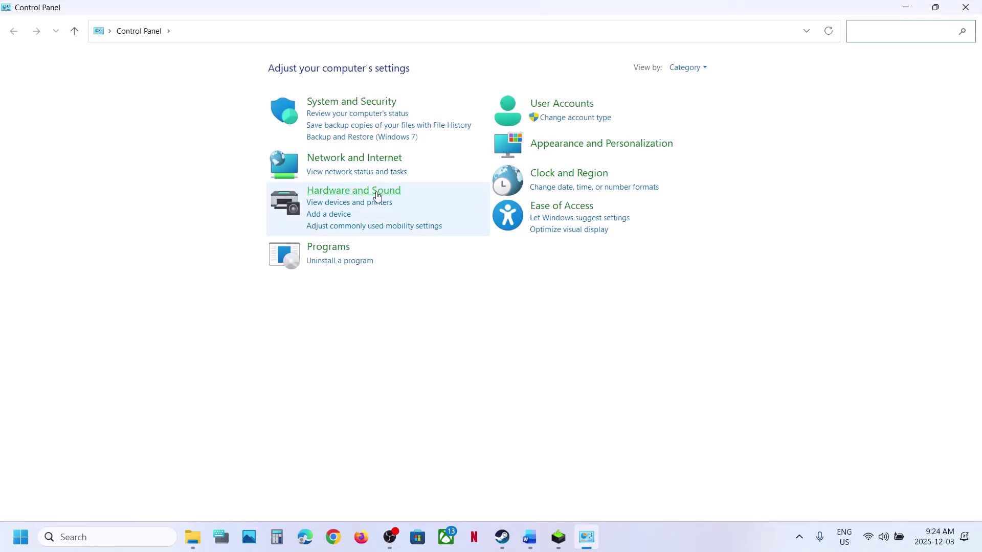
pyautogui.click(377, 194)
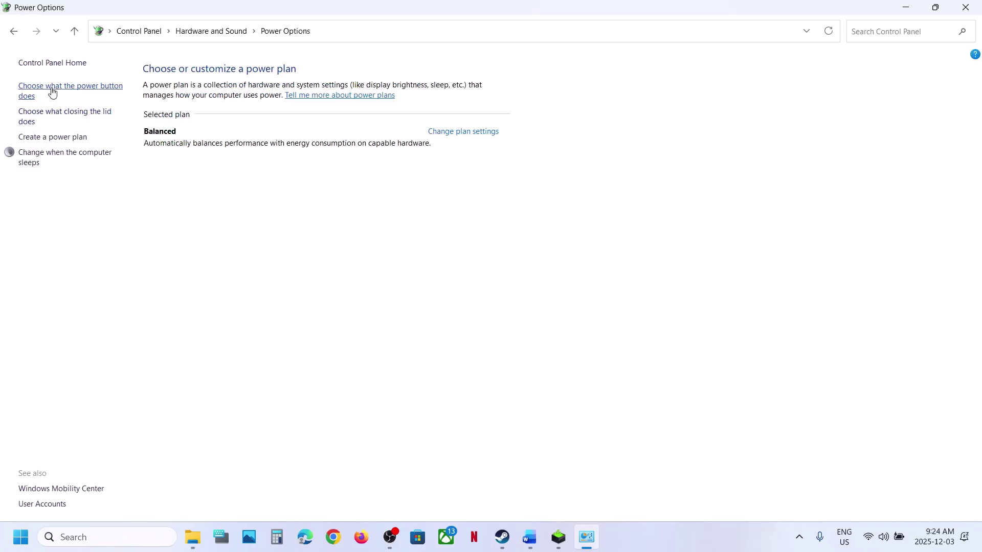
pyautogui.click(52, 93)
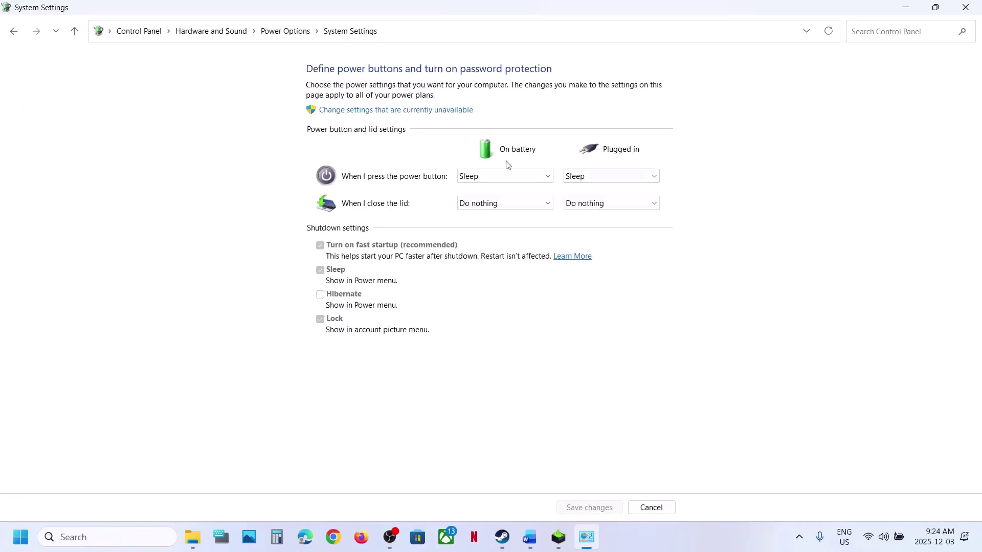
pyautogui.click(374, 110)
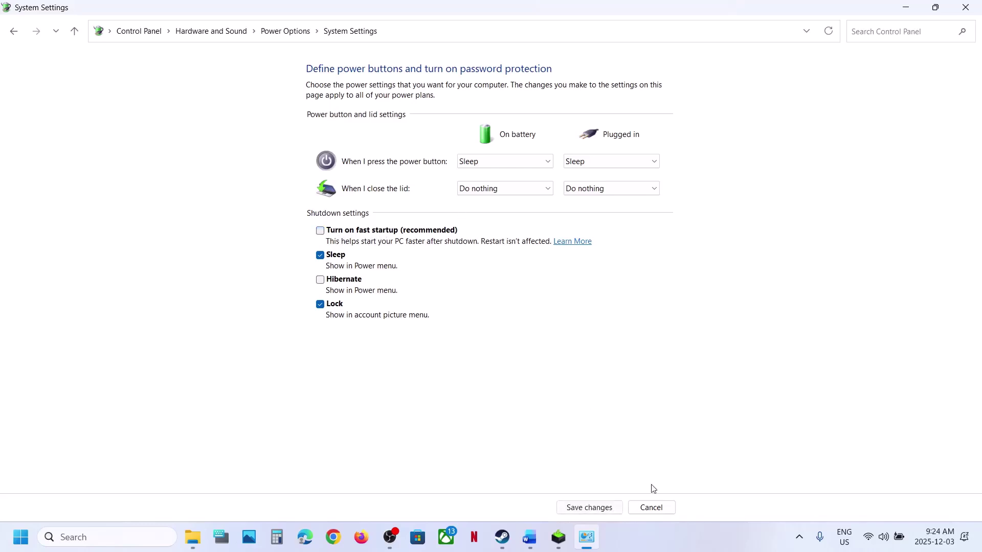
pyautogui.click(593, 513)
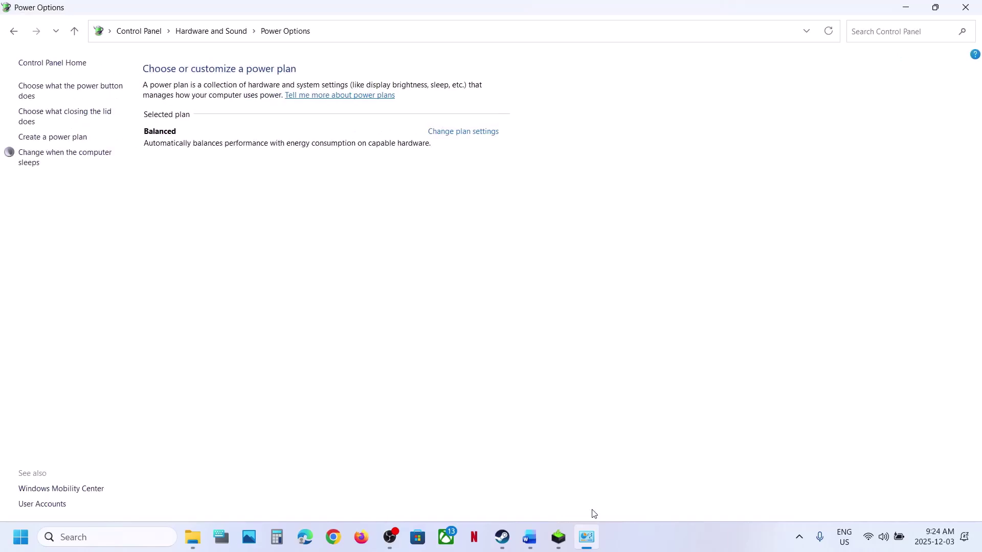
# - Show the computer's Restart option without restarting, and return to Power Options in Control Panel
pyautogui.click(20, 536)
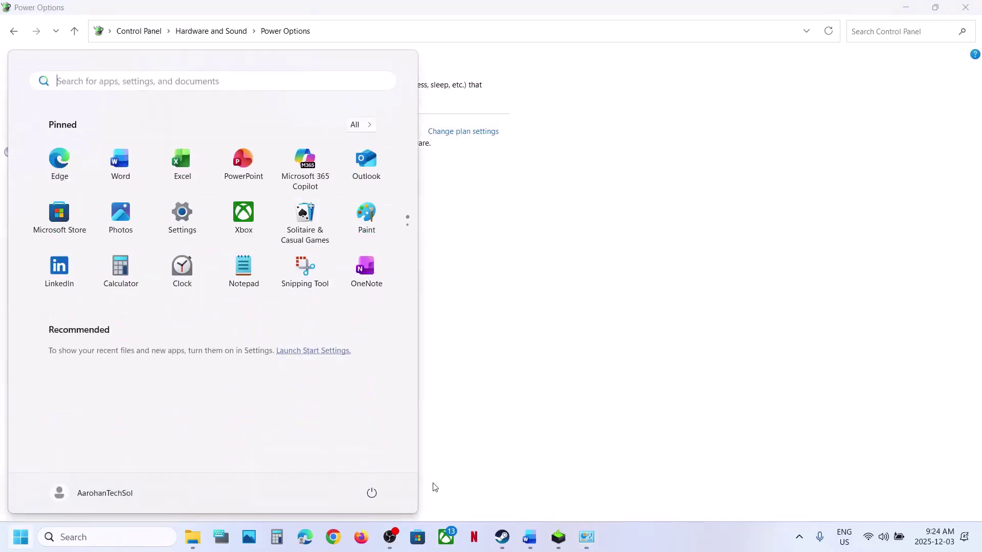
pyautogui.click(372, 493)
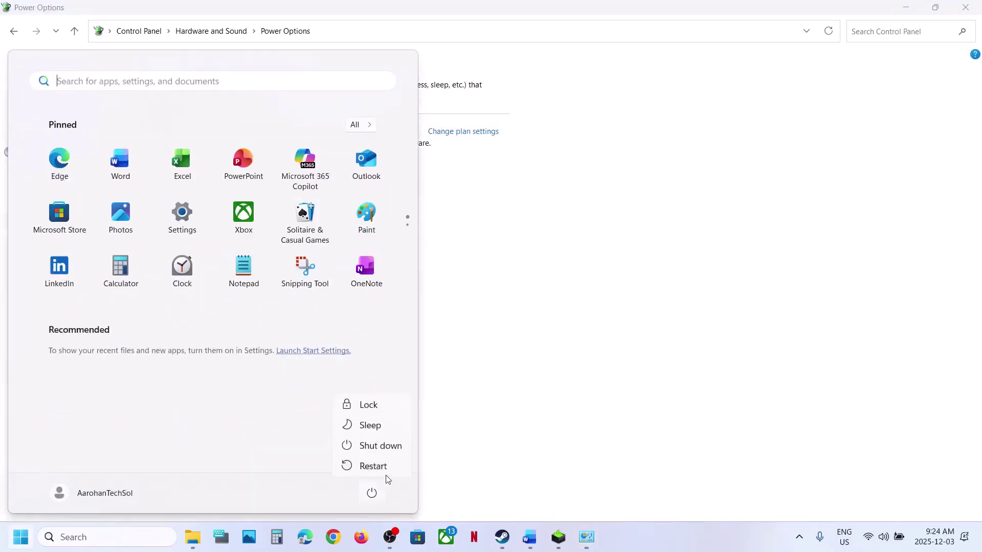
pyautogui.click(507, 533)
pyautogui.click(505, 537)
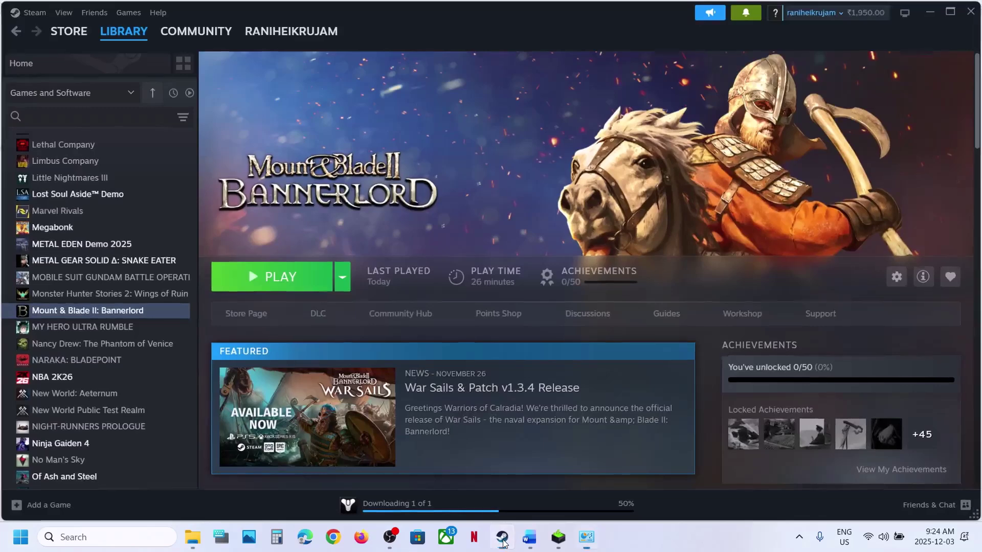
pyautogui.click(503, 540)
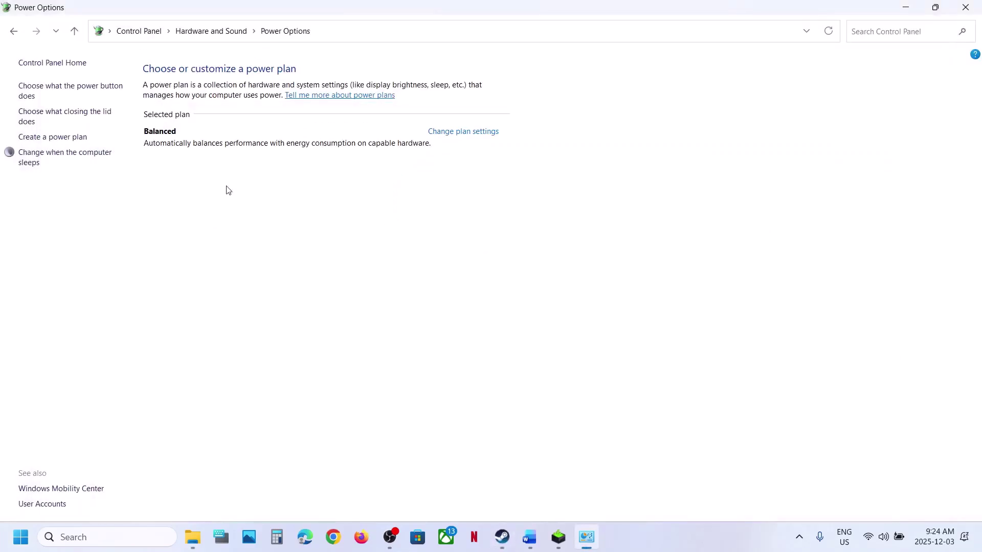
# - Turn on fast startup in the power button settings, save the changes and close Power Options
pyautogui.click(63, 91)
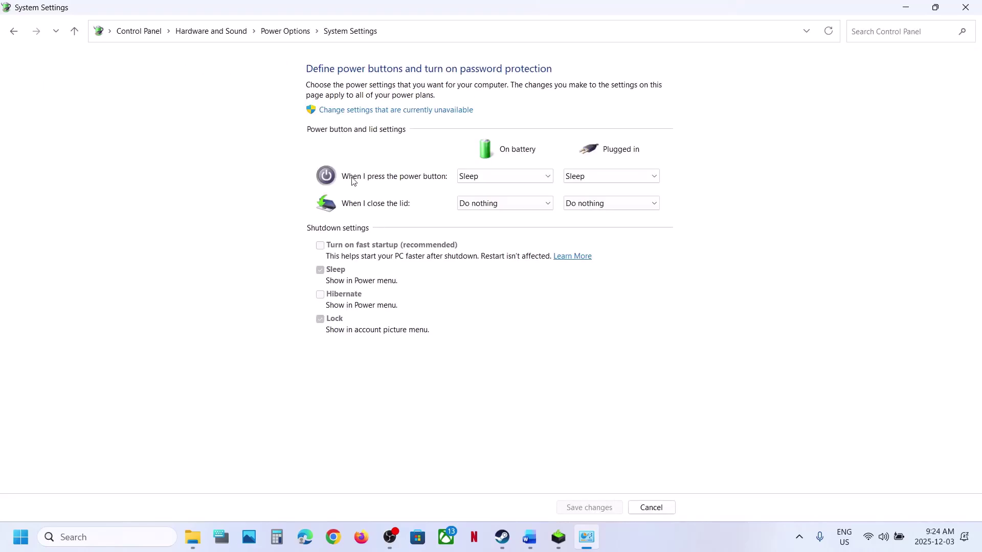
pyautogui.click(372, 110)
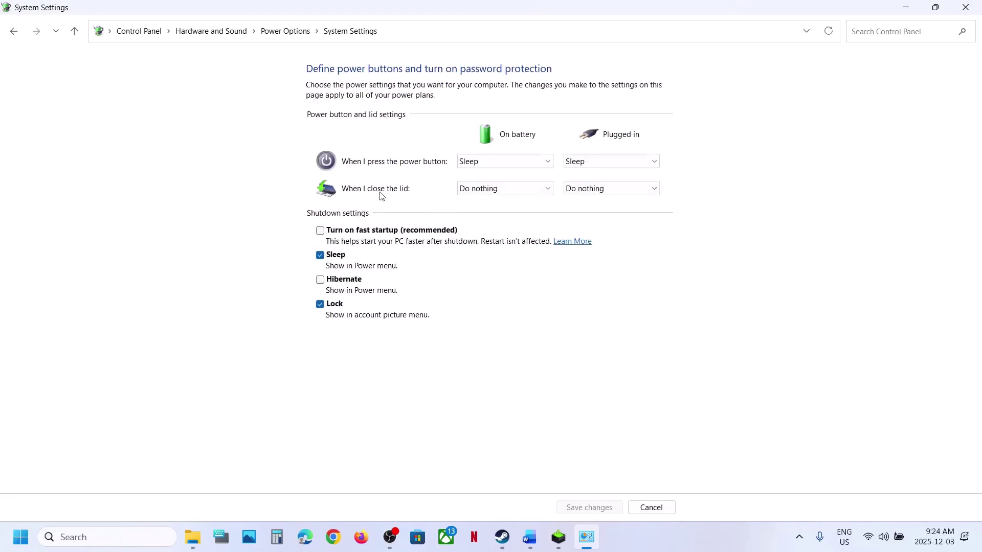
pyautogui.click(324, 228)
pyautogui.click(588, 506)
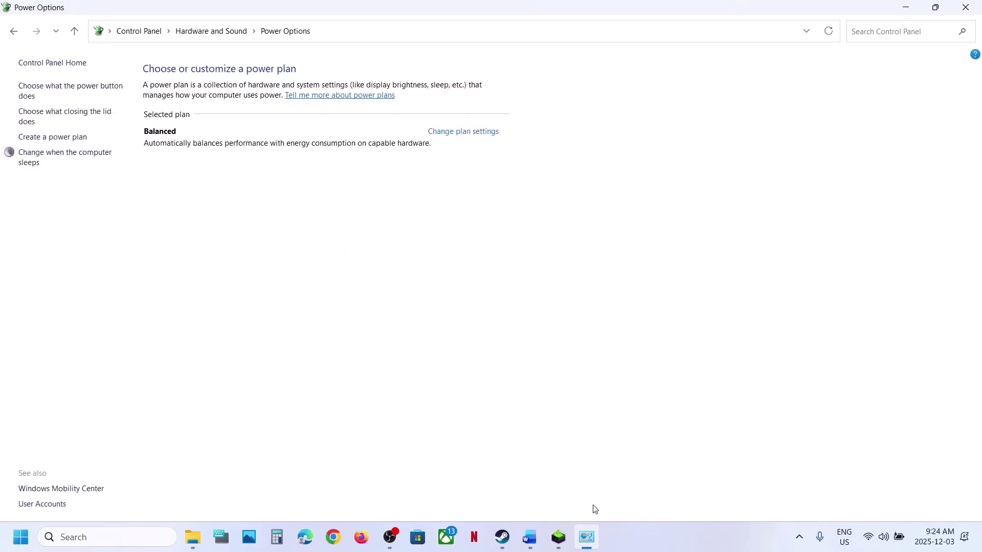
pyautogui.click(964, 7)
# - Highlight the Step 4 text about disabling or removing mods and the Step 5 text "Update BIOS" in the Word document
pyautogui.scroll(-3, 319, 306)
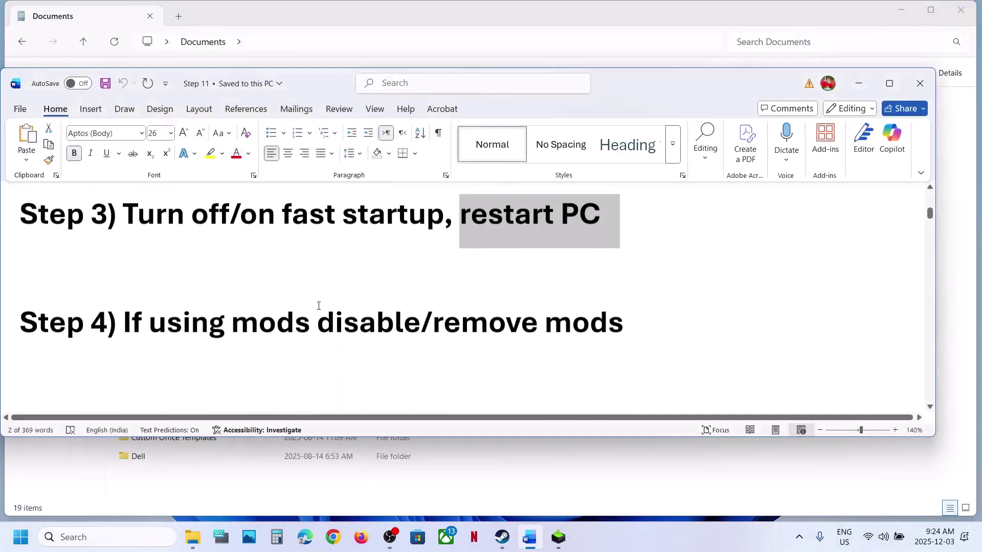
pyautogui.moveTo(124, 306); pyautogui.dragTo(565, 320)
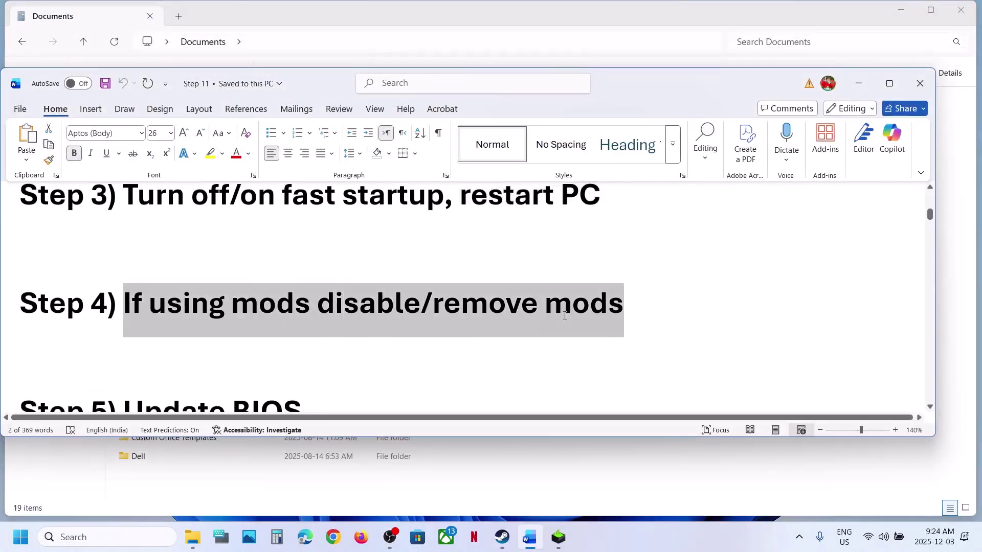
pyautogui.click(210, 344)
pyautogui.scroll(-1, 210, 345)
pyautogui.moveTo(152, 344); pyautogui.dragTo(305, 342)
# - Check the laptop's battery charge in the Windows quick settings and return to the Word document
pyautogui.scroll(-1, 305, 343)
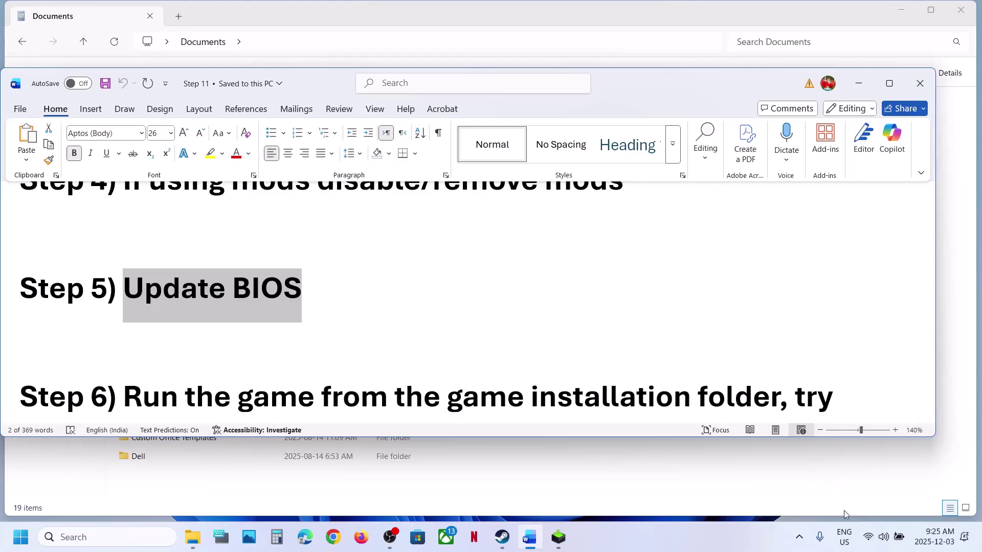
pyautogui.click(884, 541)
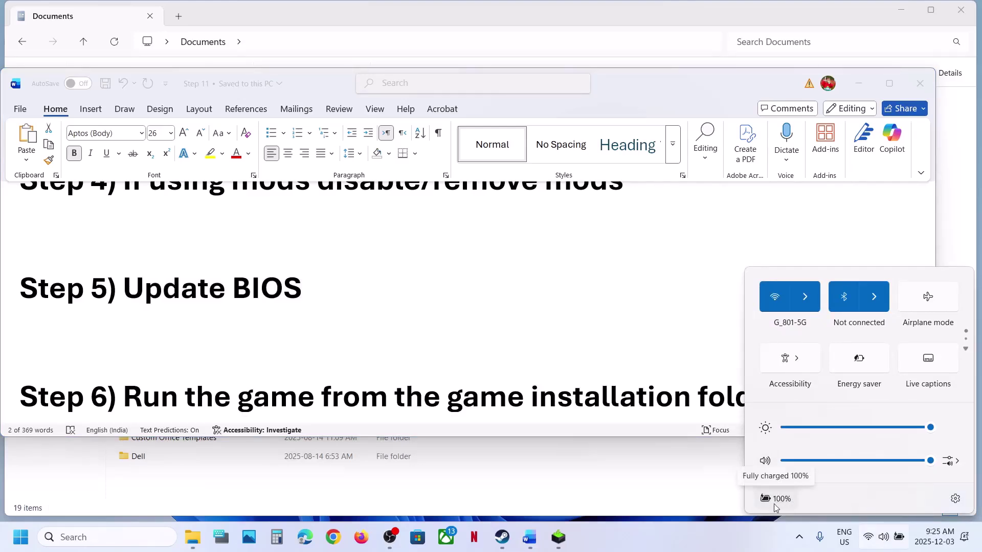
pyautogui.click(323, 338)
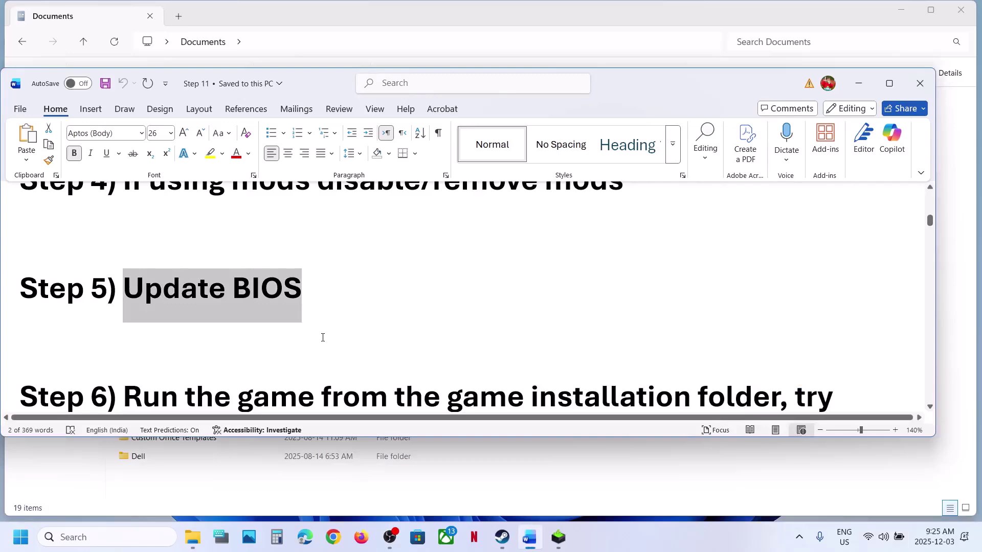
# - Highlight Step 6's text about running the game from its installation folder, and browse Mount & Blade II: Bannerlord's local files from Steam
pyautogui.scroll(-2, 323, 337)
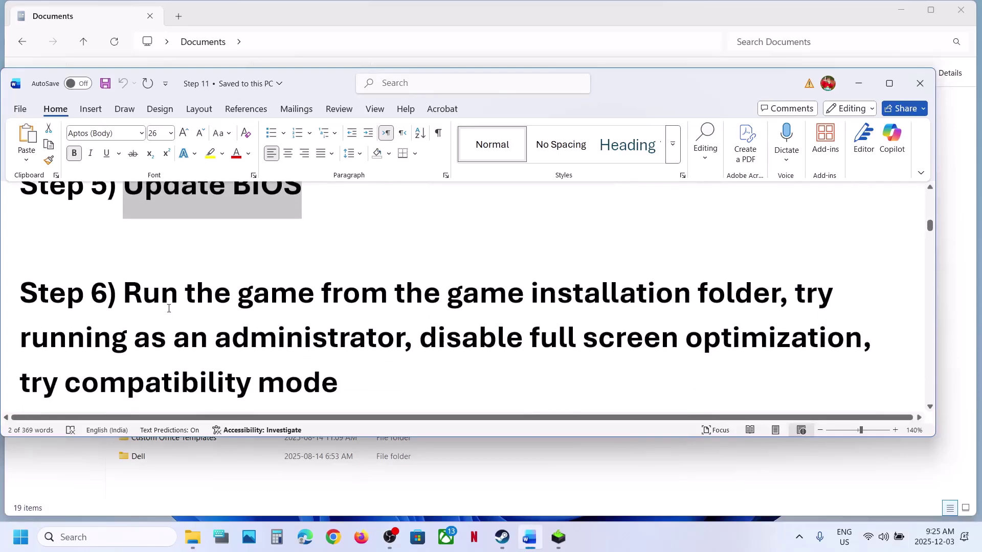
pyautogui.moveTo(168, 308); pyautogui.dragTo(777, 302)
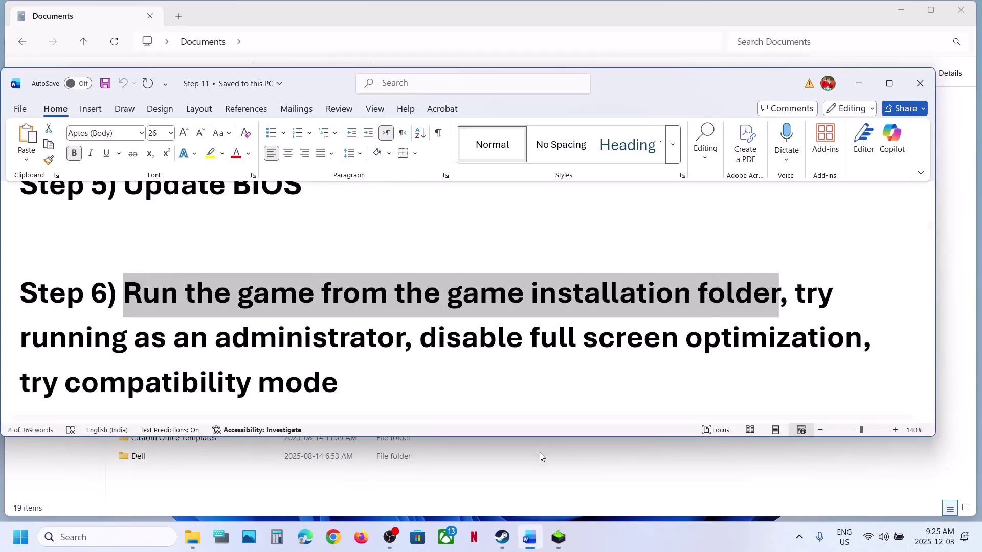
pyautogui.click(502, 537)
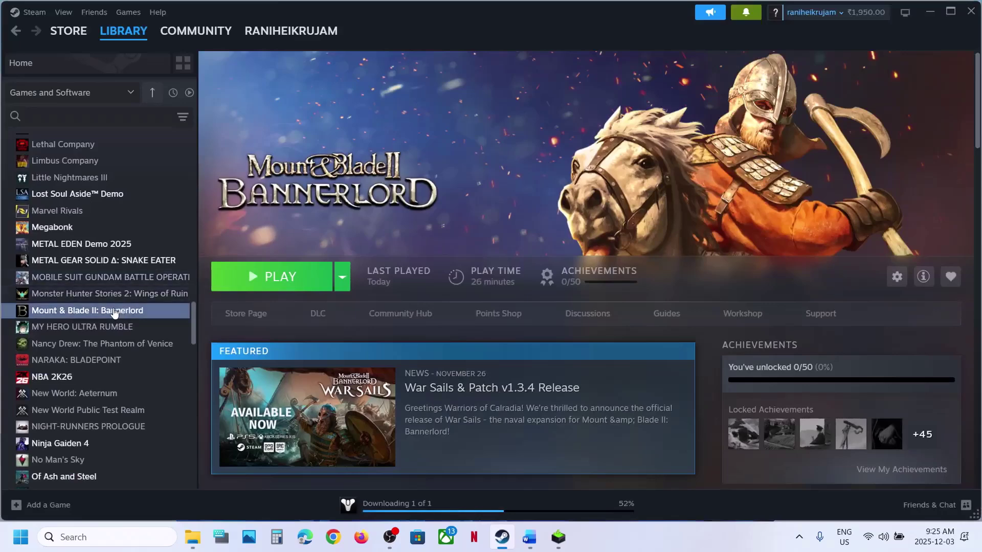
pyautogui.rightClick(114, 310)
pyautogui.moveTo(153, 384)
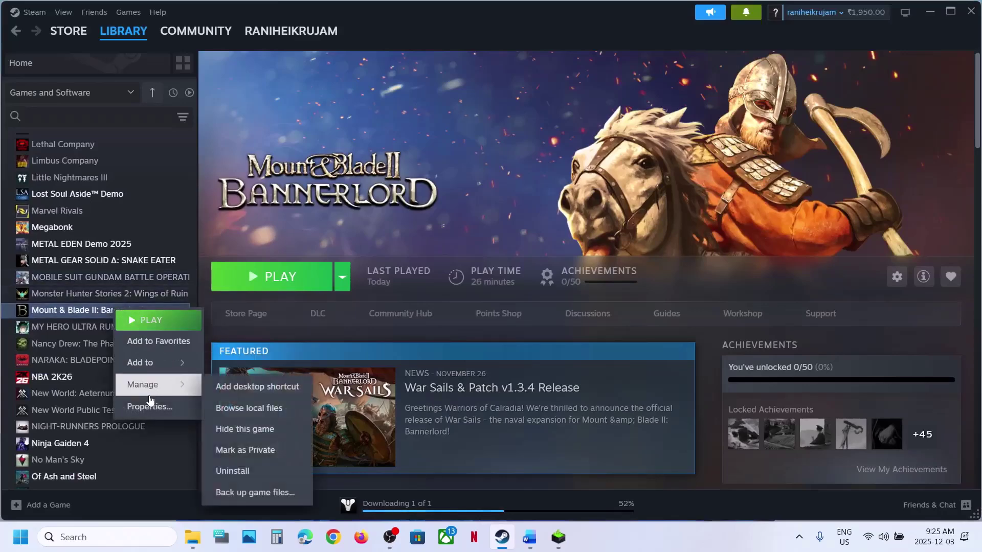
pyautogui.click(249, 413)
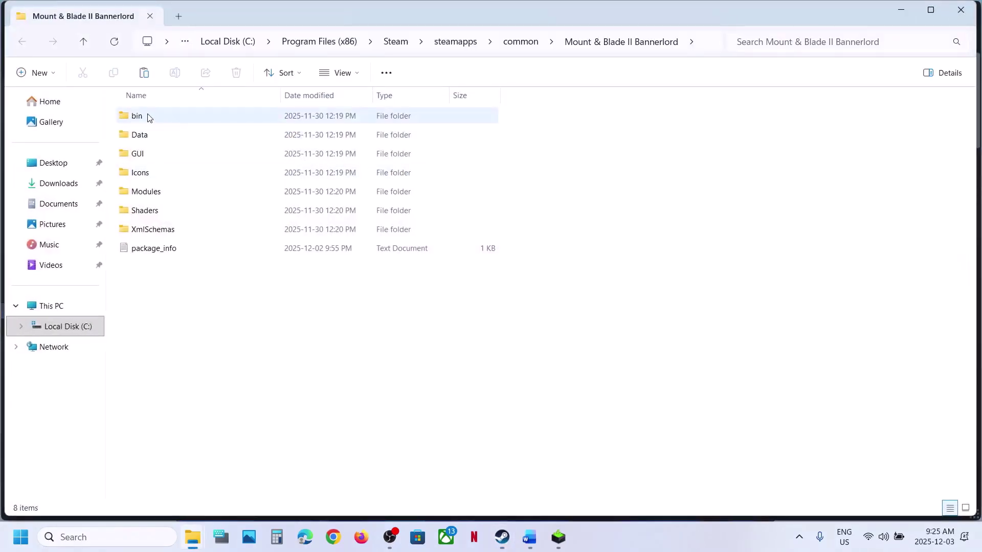
# - Open the Win64_Shipping_Client folder inside the game's bin folder
pyautogui.click(148, 117)
pyautogui.doubleClick(148, 117)
pyautogui.doubleClick(160, 135)
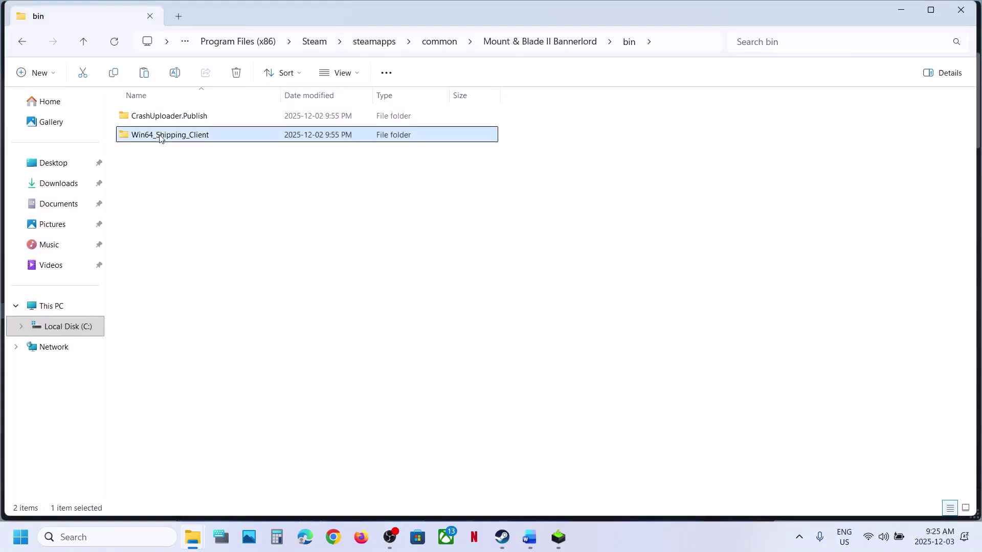
# - Examine the game's executables in Win64_Shipping_Client, including Bannerlord, Bannerlord.Native and TaleWorlds.MountAndBlade.SteamWorkshop
pyautogui.scroll(-6, 182, 223)
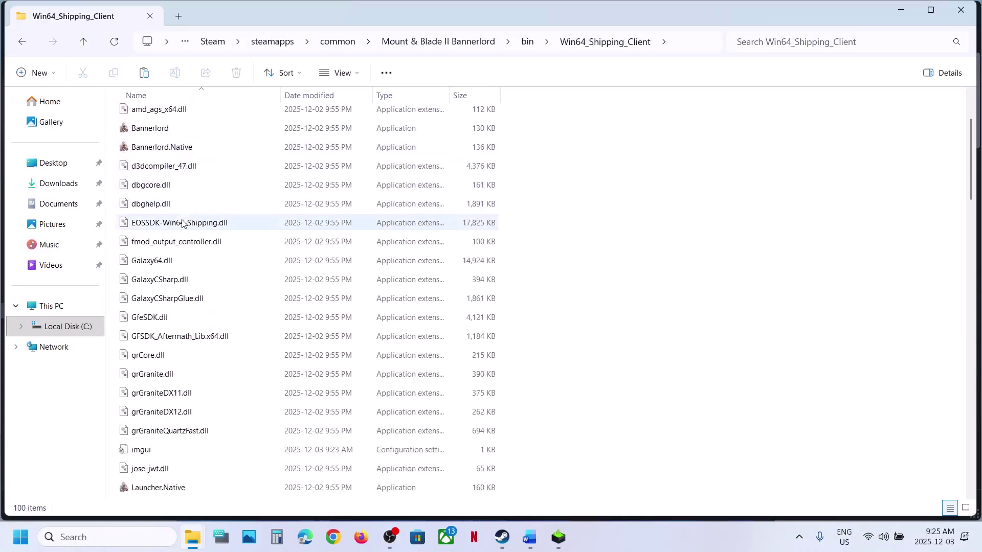
pyautogui.scroll(6, 174, 225)
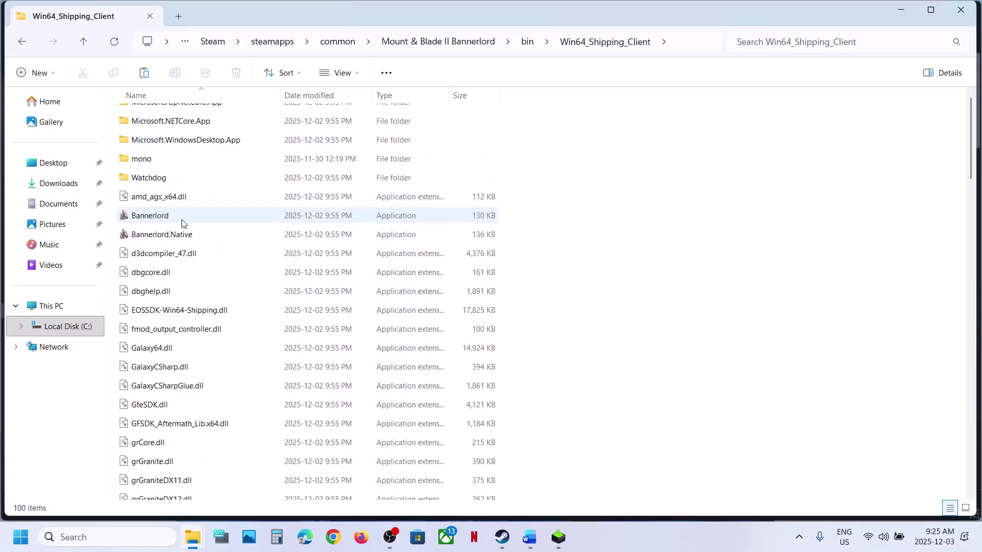
pyautogui.click(156, 229)
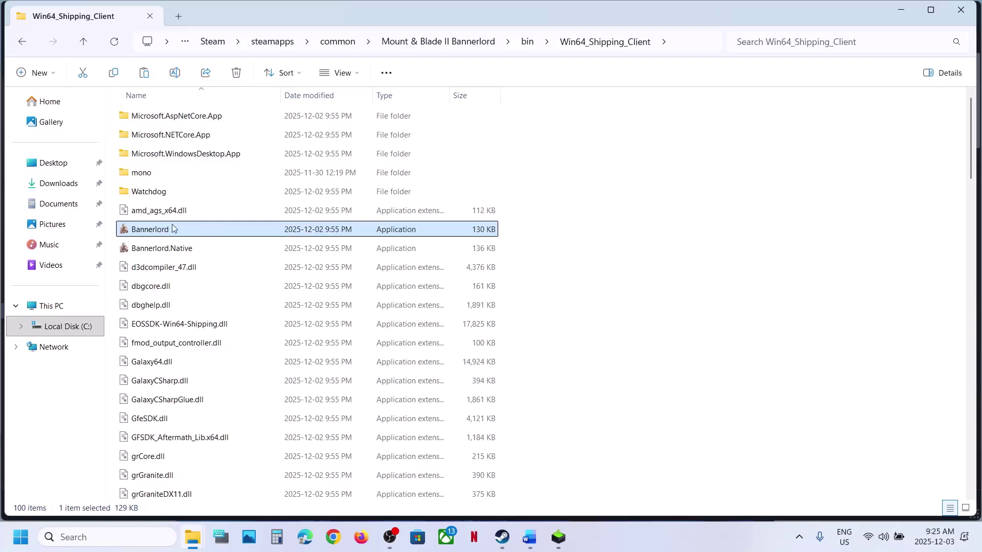
pyautogui.click(156, 249)
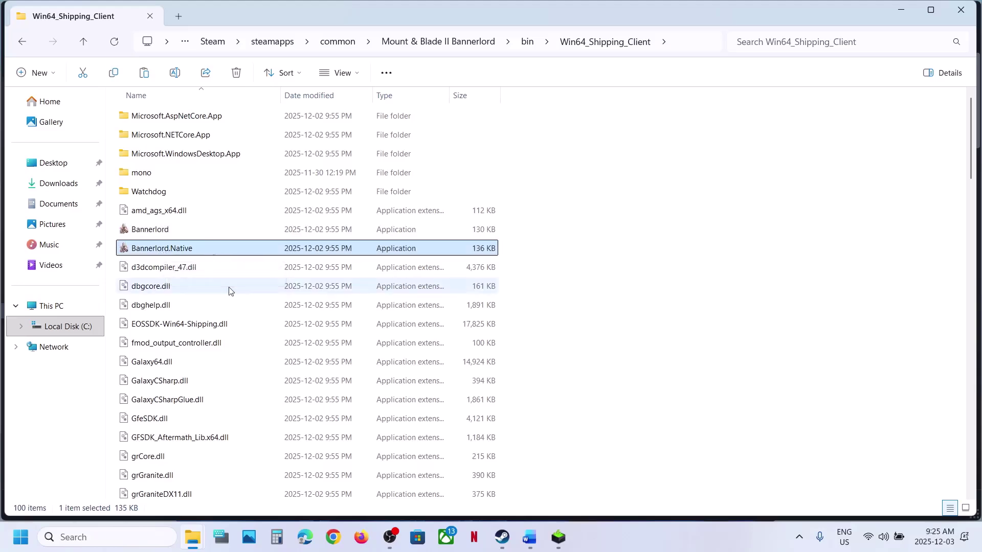
pyautogui.scroll(-7, 230, 289)
pyautogui.scroll(-19, 229, 290)
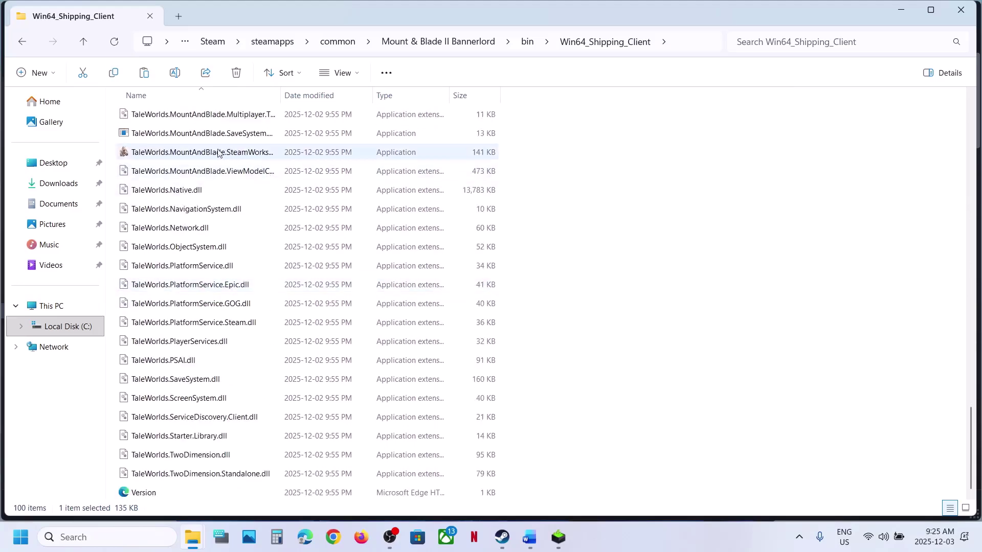
pyautogui.click(210, 157)
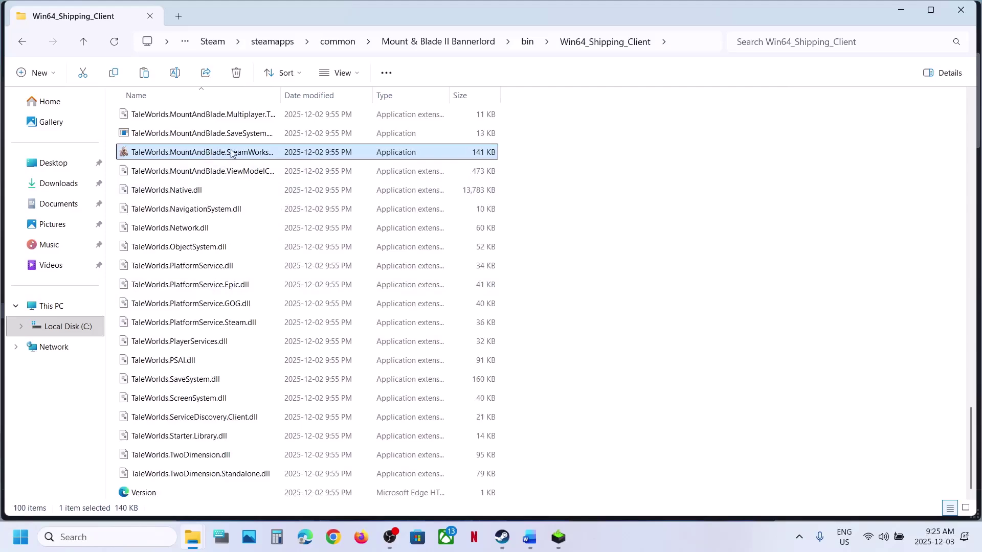
pyautogui.scroll(20, 217, 153)
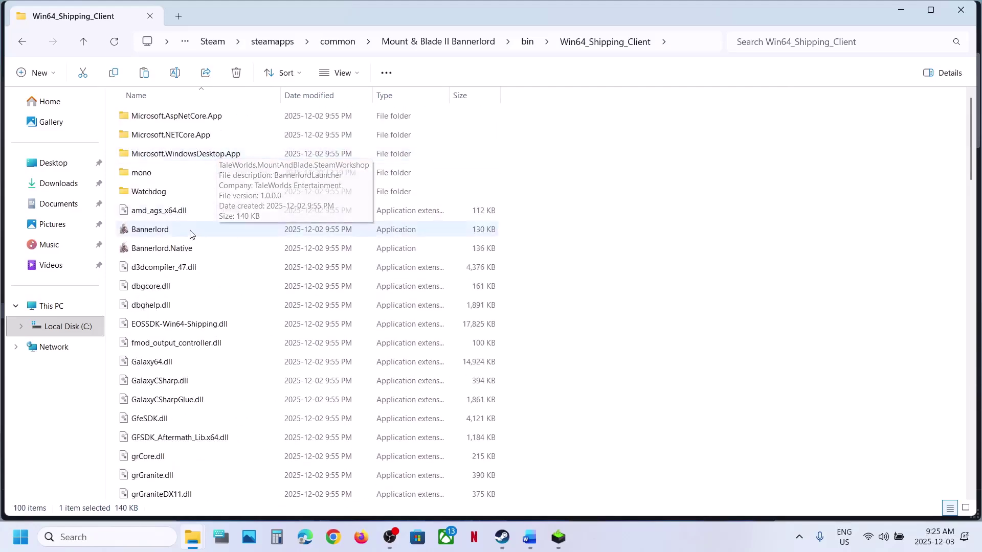
# - Set the Bannerlord application to run as an administrator in its compatibility properties and apply the change
pyautogui.click(166, 235)
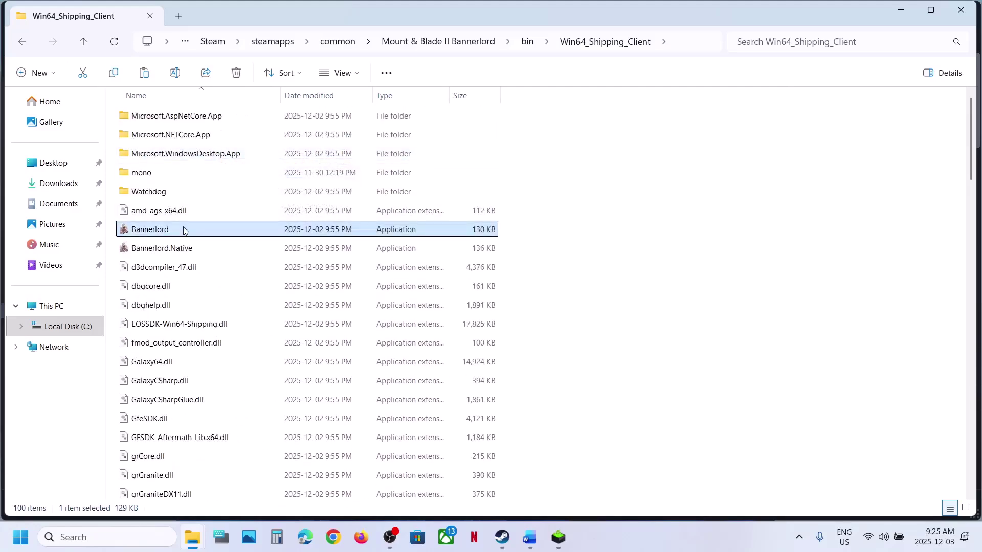
pyautogui.rightClick(184, 231)
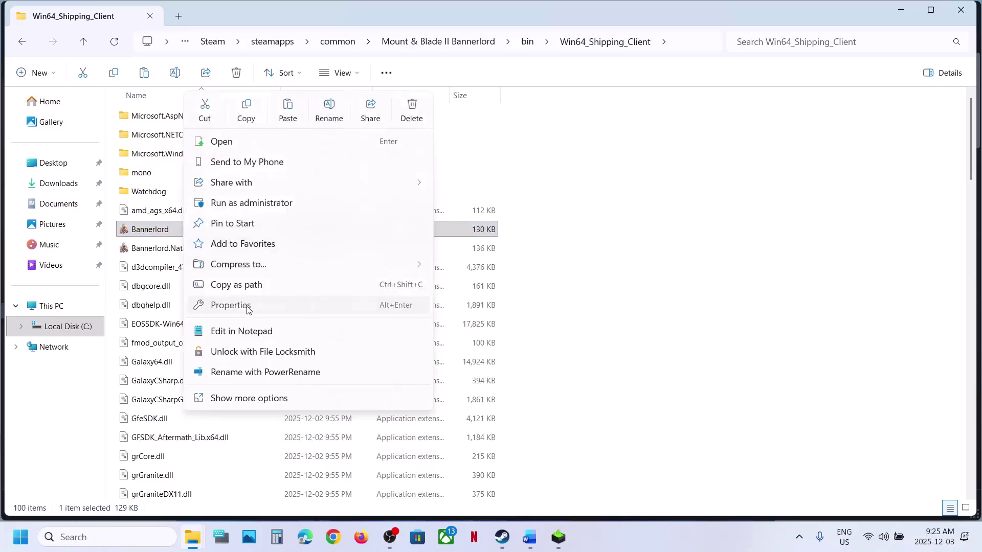
pyautogui.click(247, 307)
pyautogui.click(297, 203)
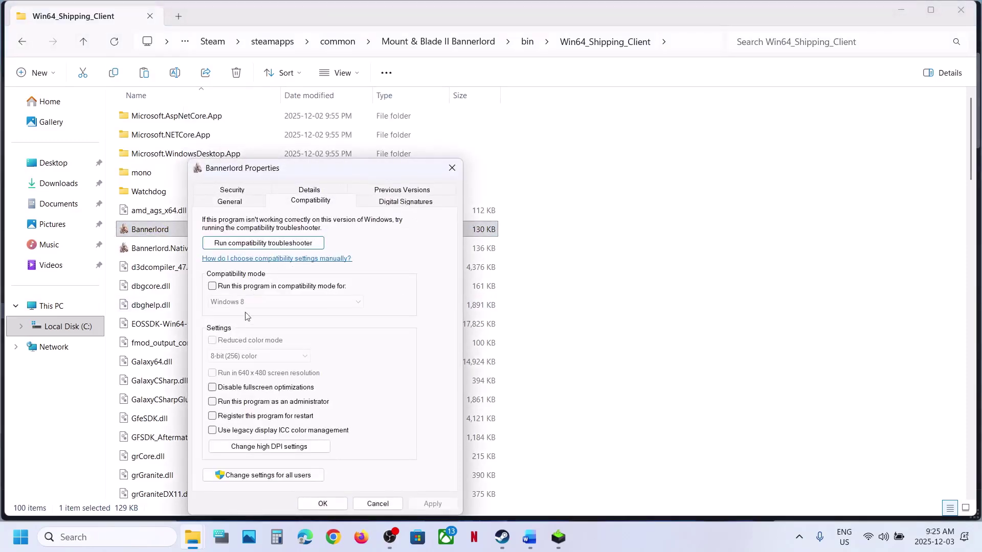
pyautogui.click(212, 402)
pyautogui.click(432, 504)
# - Reread the Step 6 instructions in the Word document, and close the Bannerlord properties with the settings accepted
pyautogui.click(529, 547)
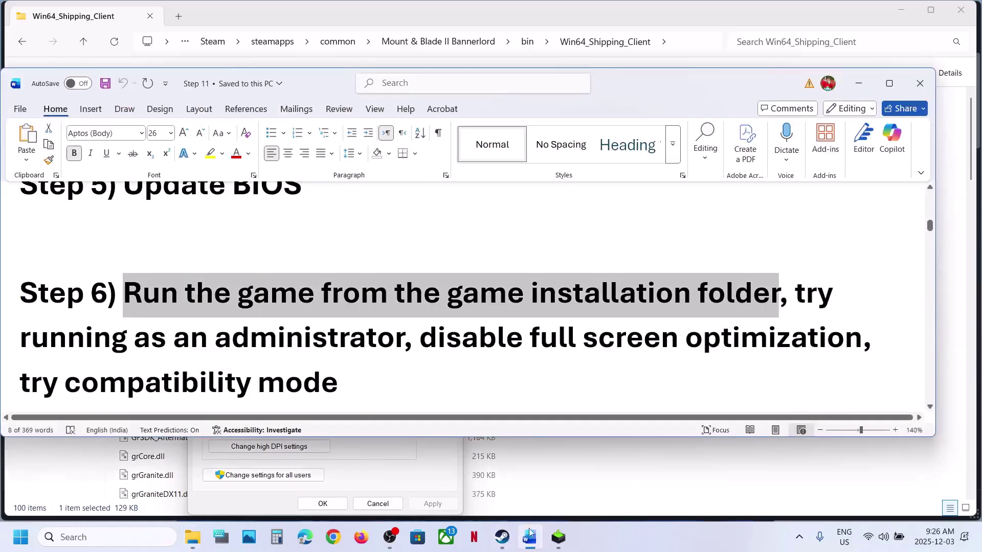
pyautogui.scroll(-3, 429, 312)
pyautogui.scroll(1, 429, 312)
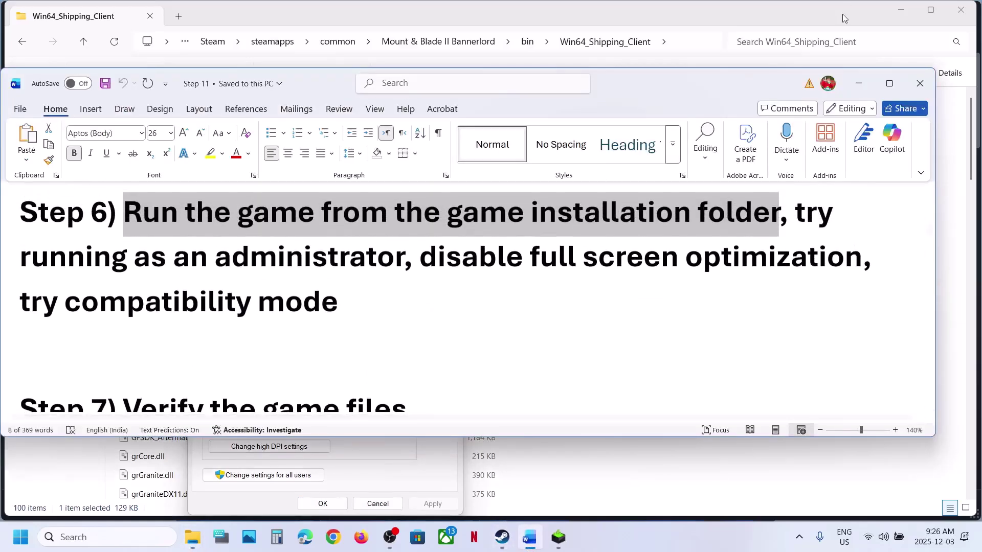
pyautogui.click(858, 84)
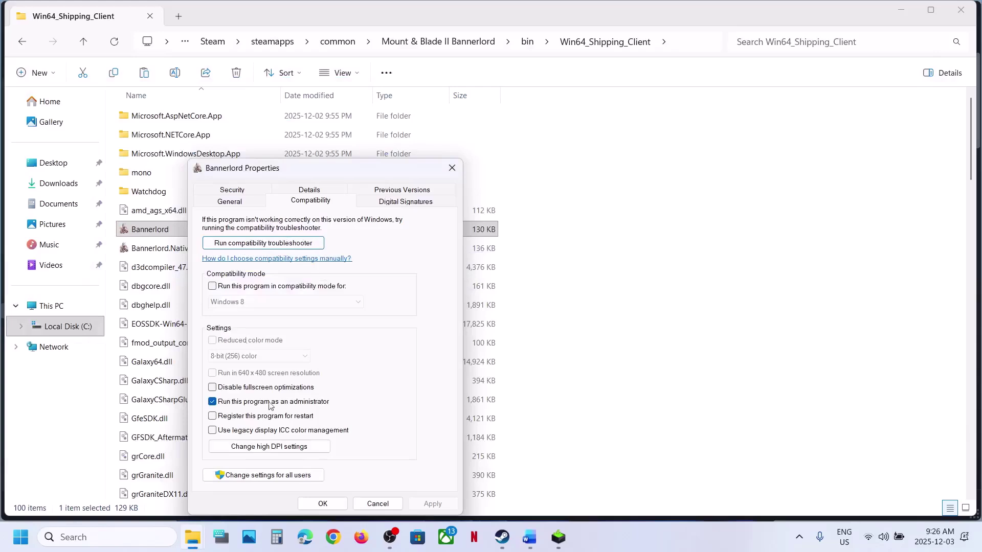
pyautogui.click(322, 503)
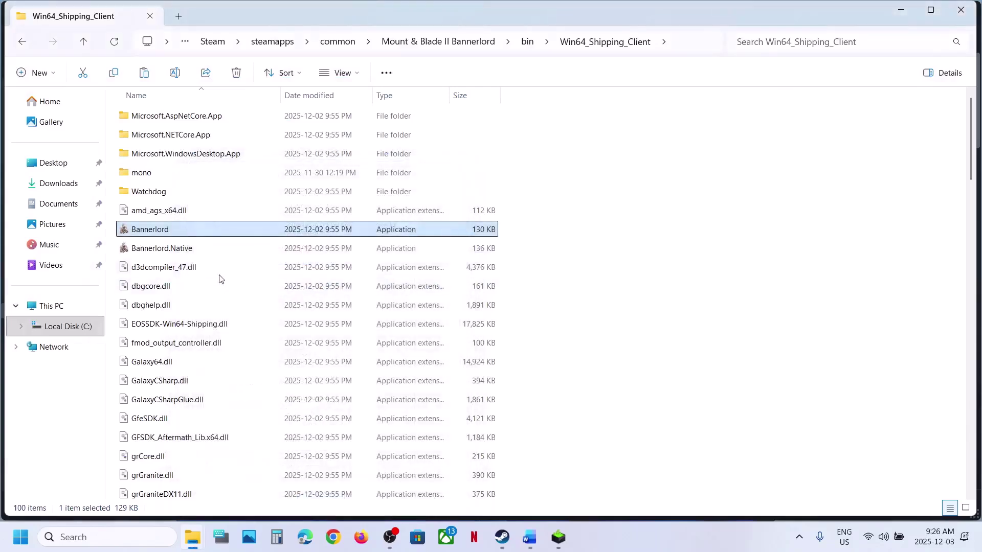
# - Reopen the Bannerlord application's compatibility properties, disable fullscreen optimizations and apply the change
pyautogui.rightClick(154, 238)
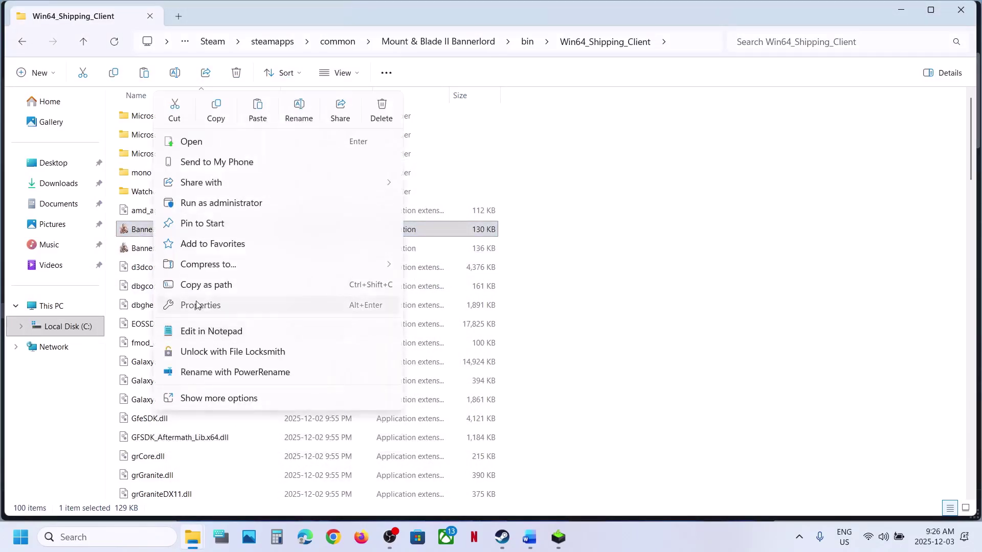
pyautogui.click(193, 305)
pyautogui.click(271, 201)
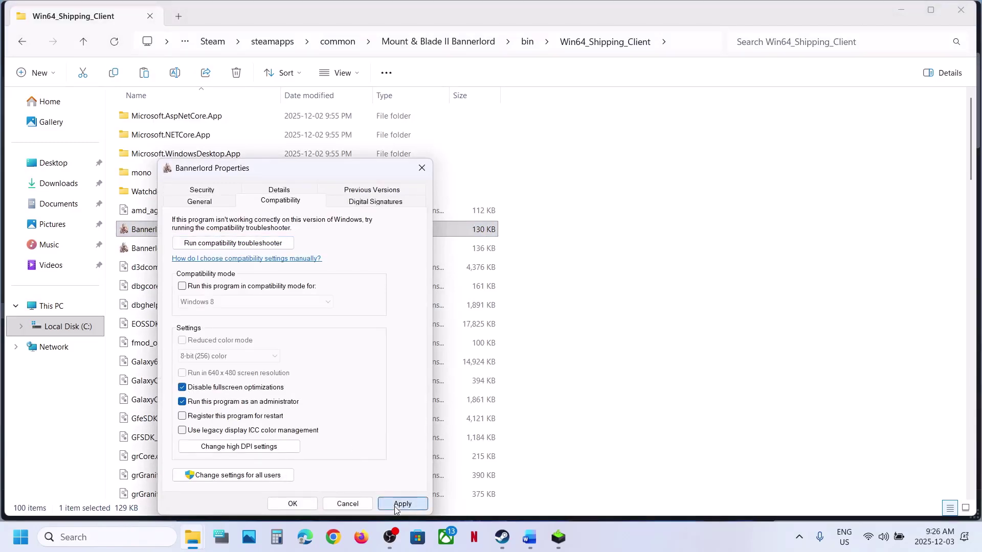
pyautogui.click(400, 503)
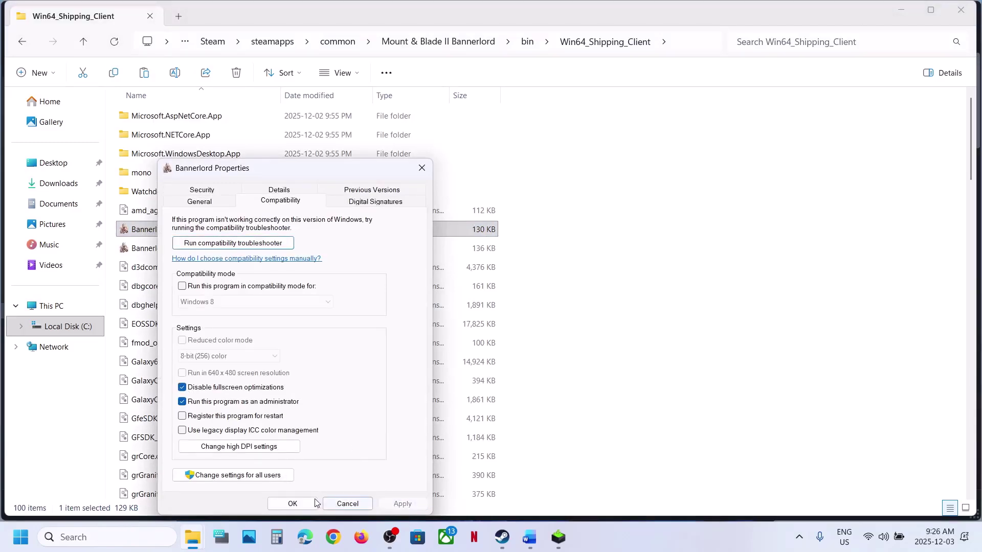
# - Apply compatibility mode for Windows 8 to the Bannerlord application, and switch the mode to Windows 7
pyautogui.click(181, 287)
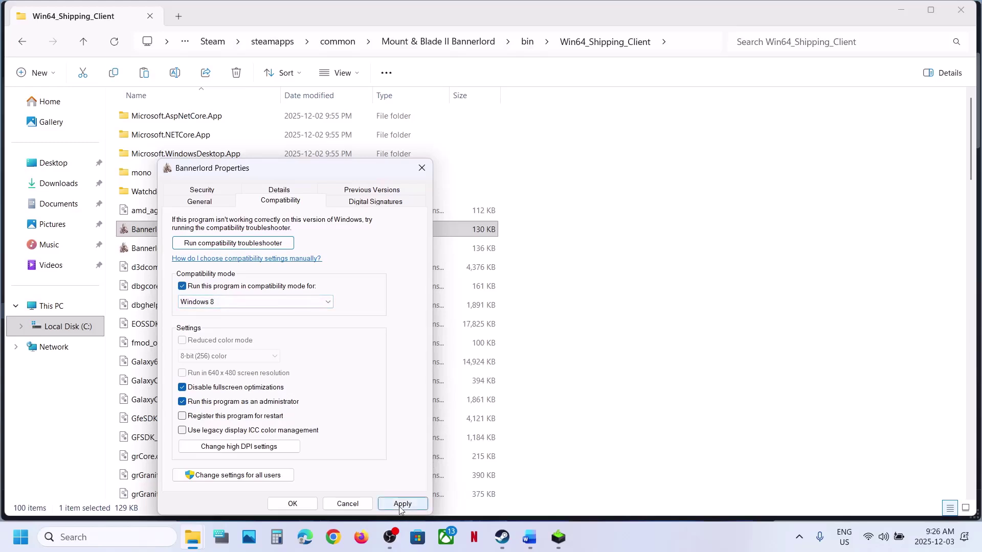
pyautogui.click(399, 506)
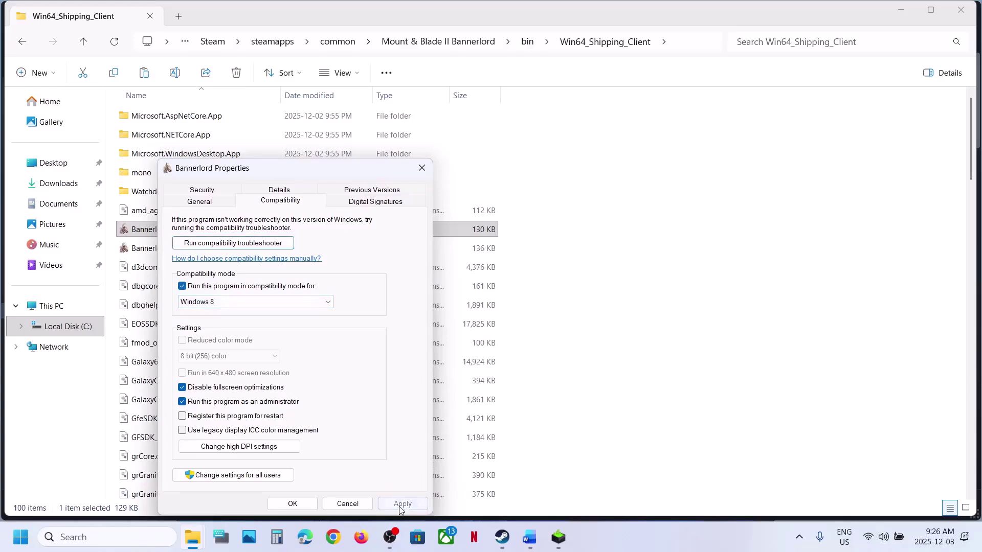
pyautogui.click(212, 307)
pyautogui.click(214, 336)
pyautogui.click(402, 504)
# - Clear Bannerlord's compatibility mode, fullscreen optimization and administrator options, and accept the properties
pyautogui.click(182, 287)
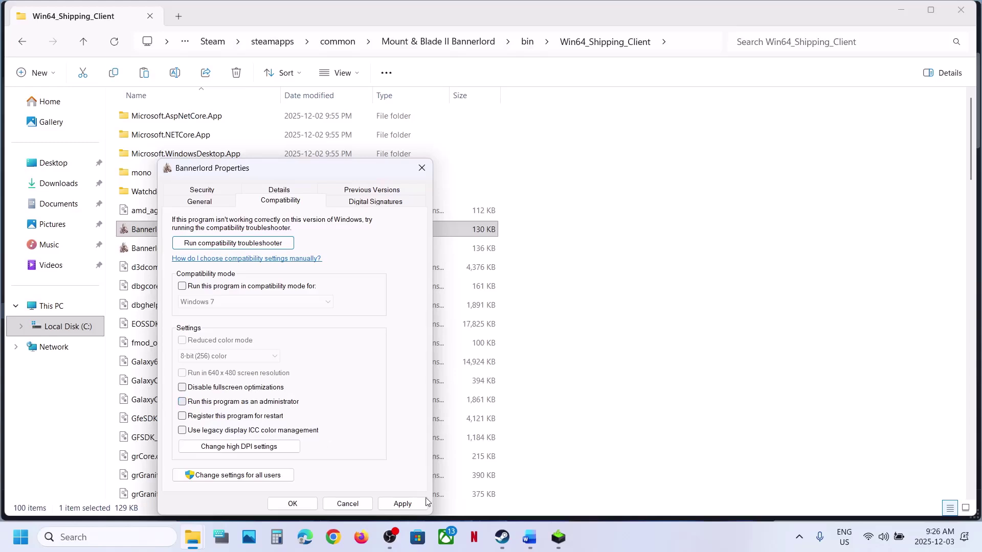
pyautogui.click(289, 504)
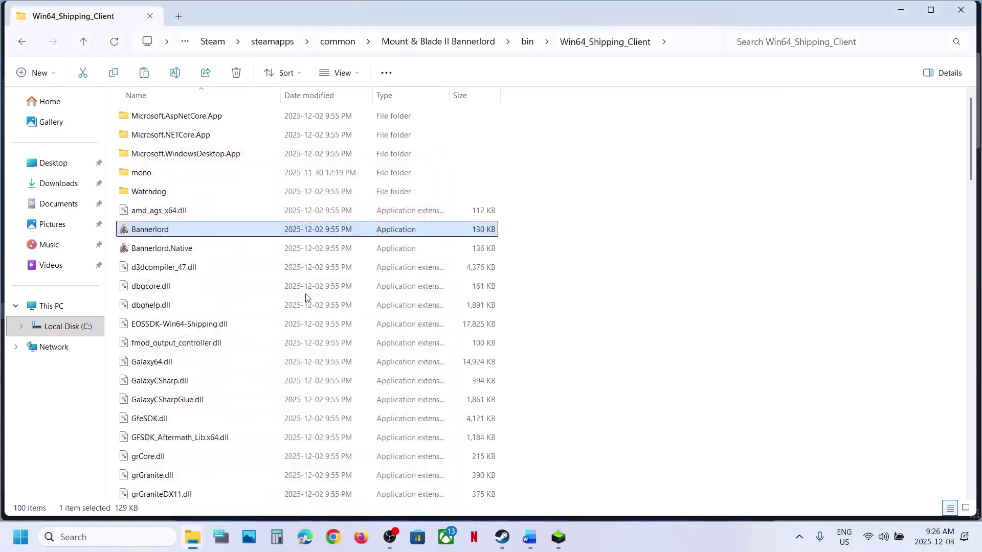
pyautogui.click(165, 251)
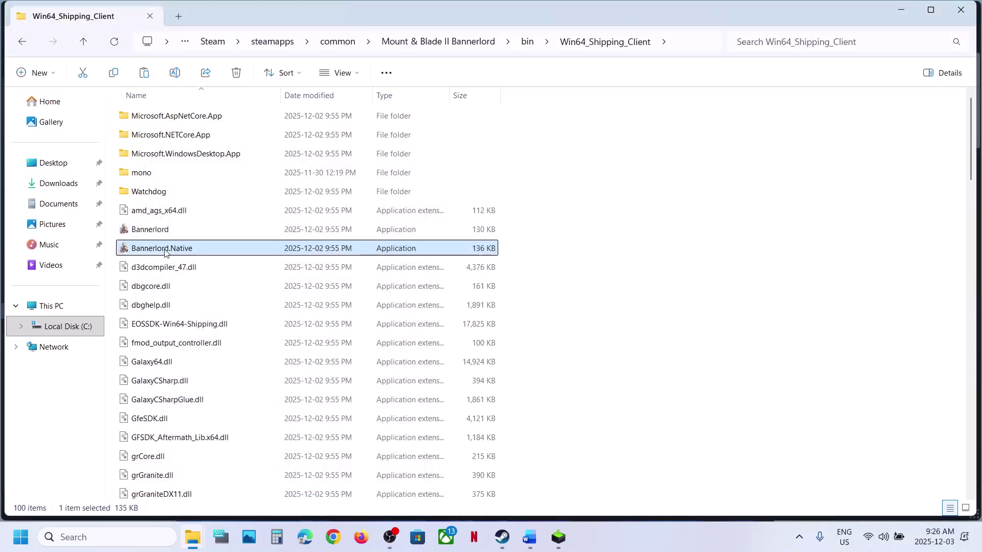
pyautogui.rightClick(165, 251)
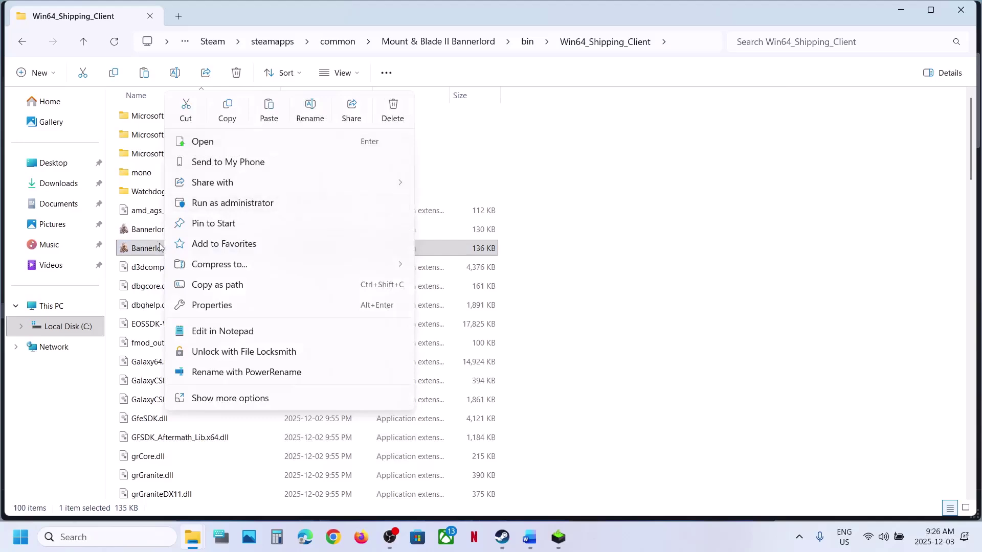
pyautogui.click(148, 251)
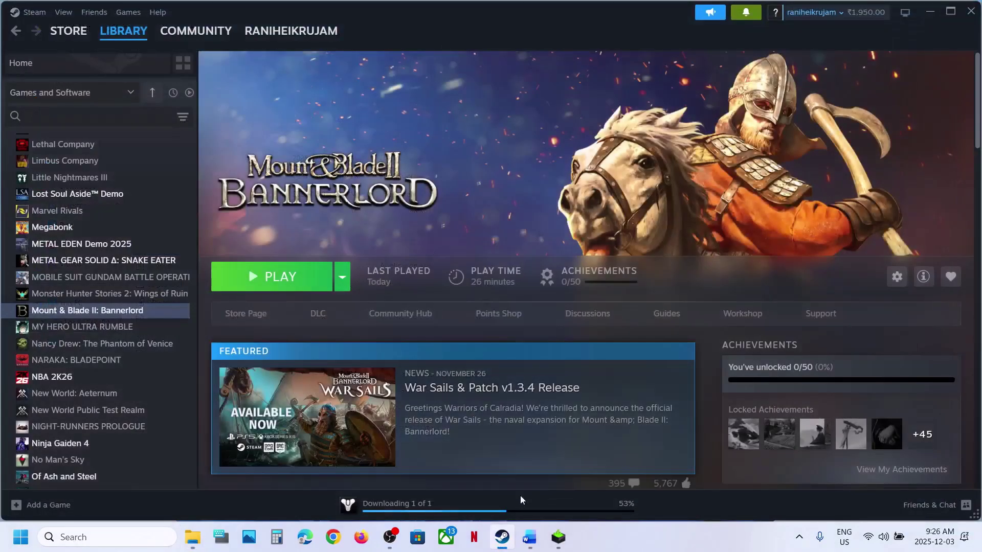
# - Read Step 7 in the Word document, and view the file verification option in Bannerlord's installed files properties in Steam
pyautogui.click(529, 537)
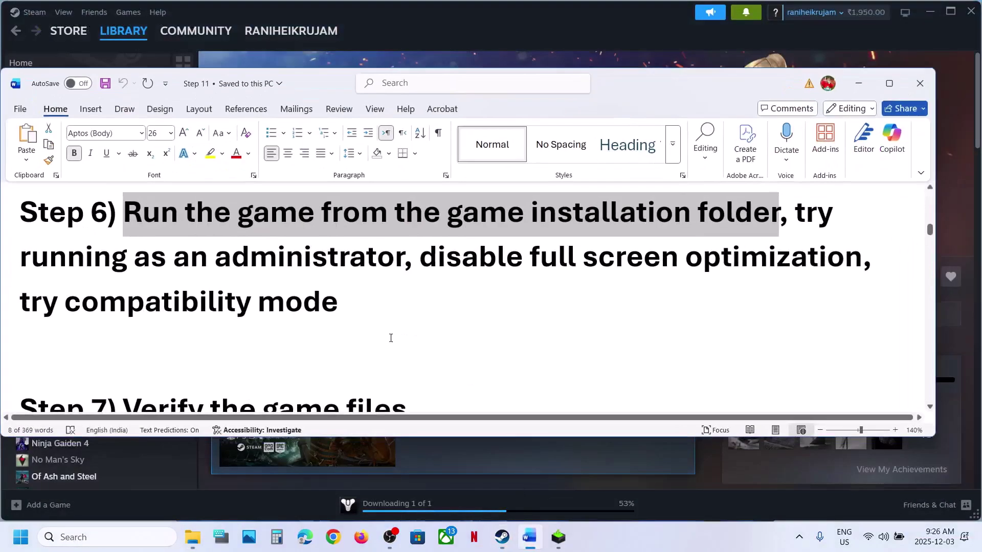
pyautogui.scroll(-2, 390, 337)
pyautogui.hotkey('alt', 'Tab')
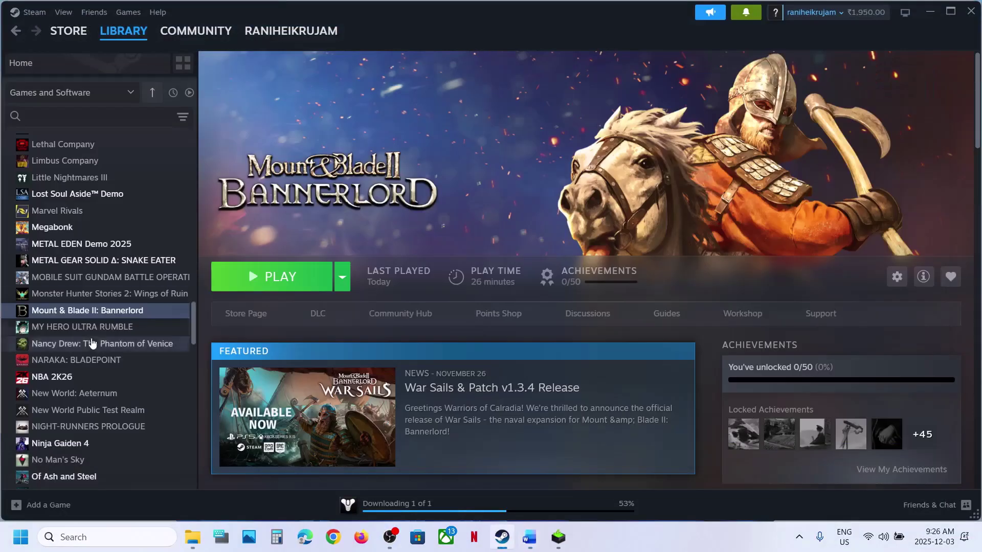
pyautogui.rightClick(80, 310)
pyautogui.click(113, 406)
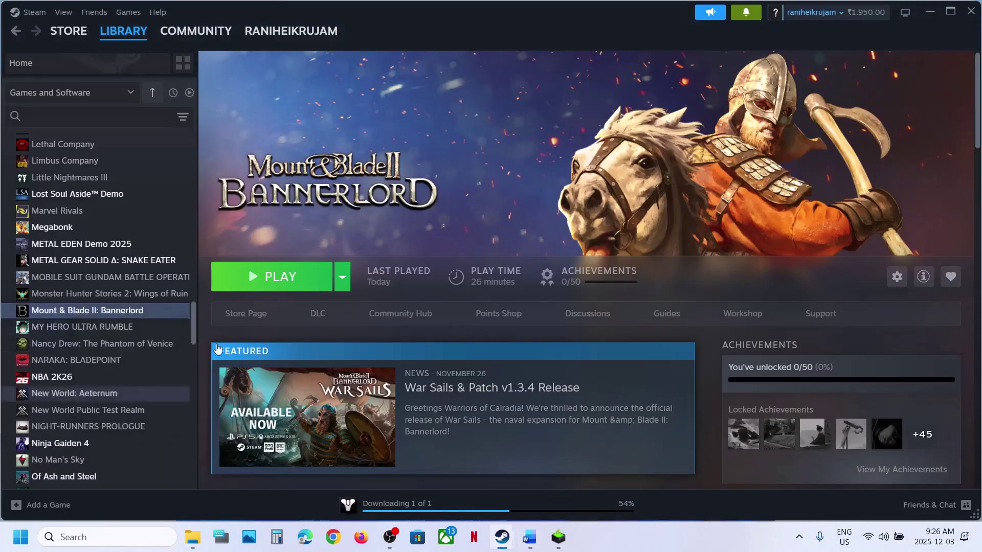
pyautogui.click(255, 194)
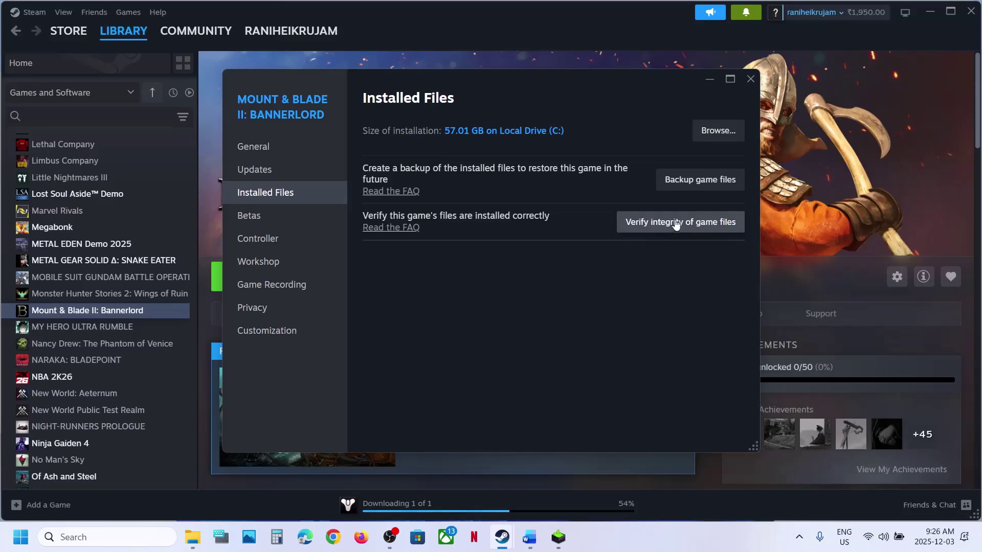
pyautogui.click(751, 78)
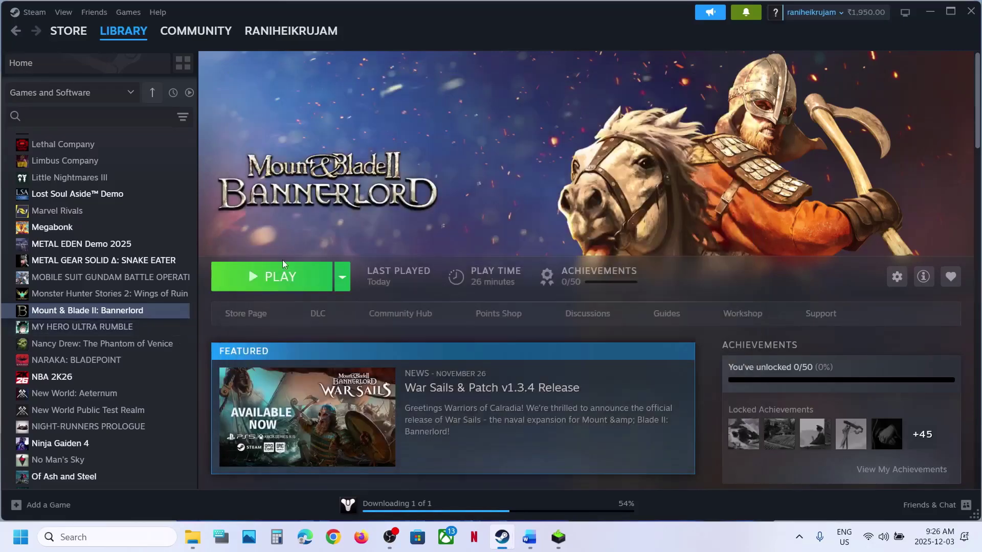
# - Read Step 8 in the Word document, and disable the in-game Steam Overlay for Mount & Blade II: Bannerlord in Steam
pyautogui.click(529, 537)
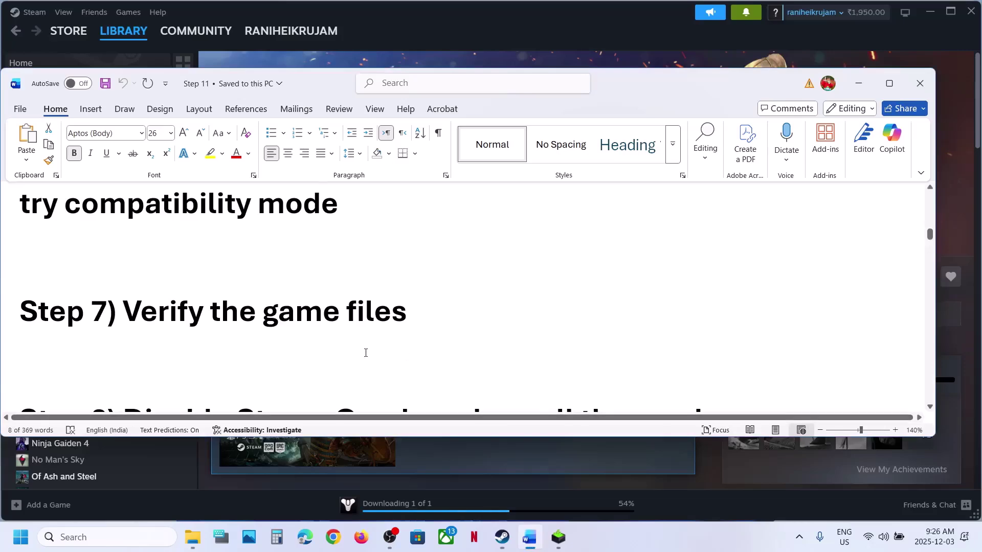
pyautogui.scroll(-3, 366, 353)
pyautogui.click(402, 61)
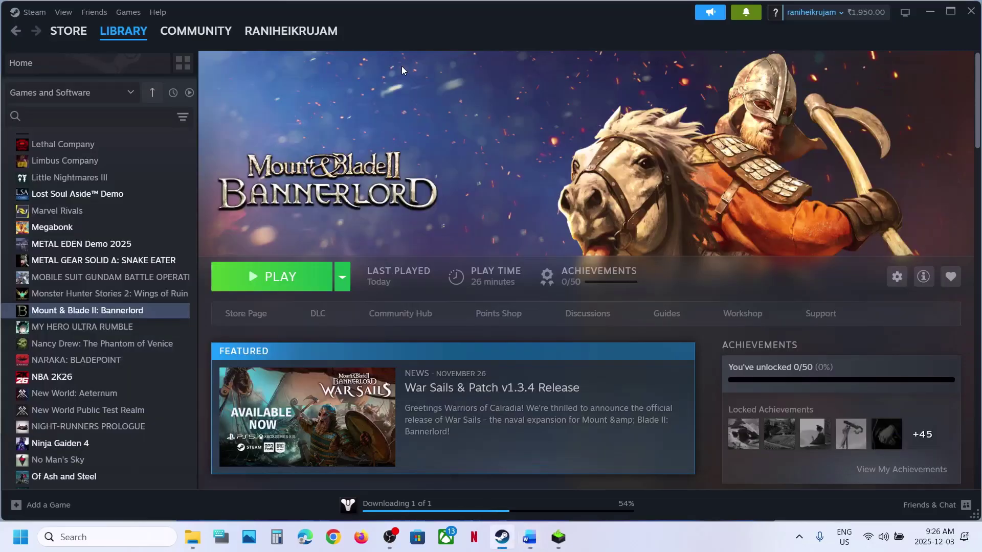
pyautogui.rightClick(94, 311)
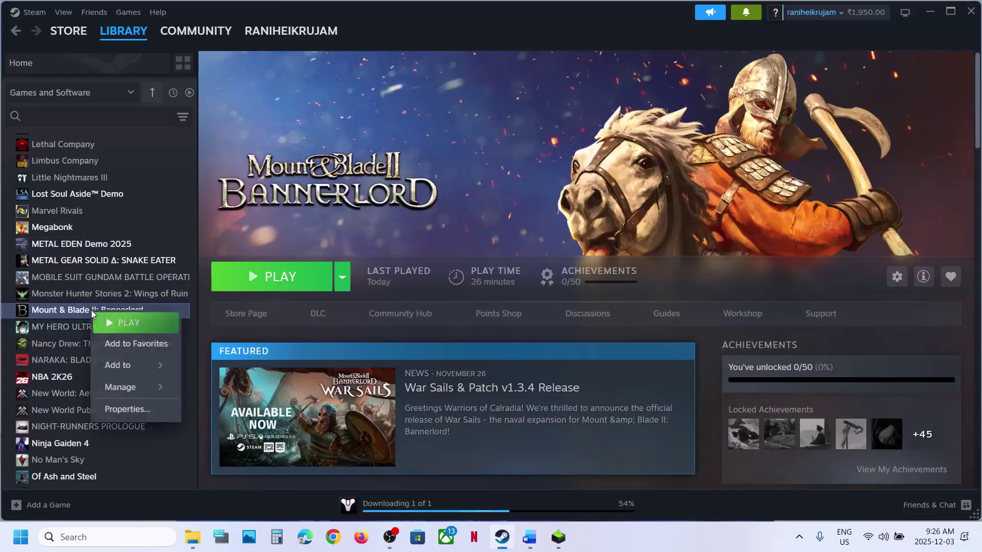
pyautogui.click(128, 410)
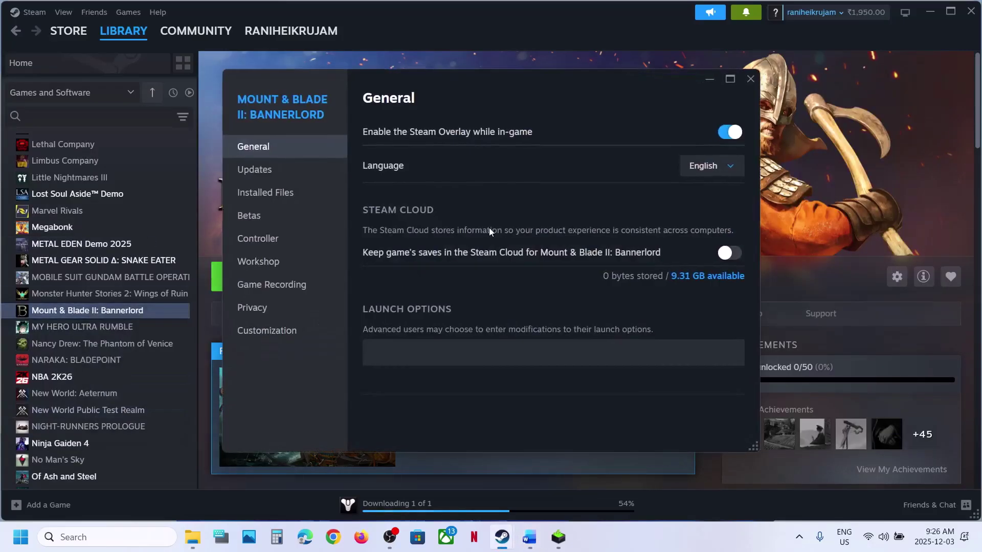
pyautogui.click(730, 130)
pyautogui.click(749, 79)
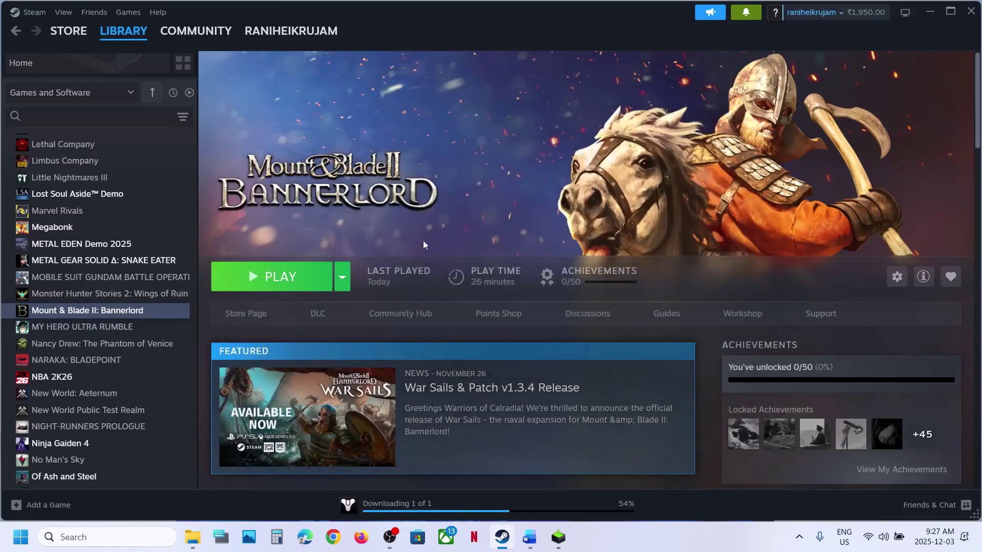
# - Review the overlay apps listed in Step 8 of the Word document, and check the NVIDIA overlay setting in the NVIDIA App
pyautogui.click(529, 537)
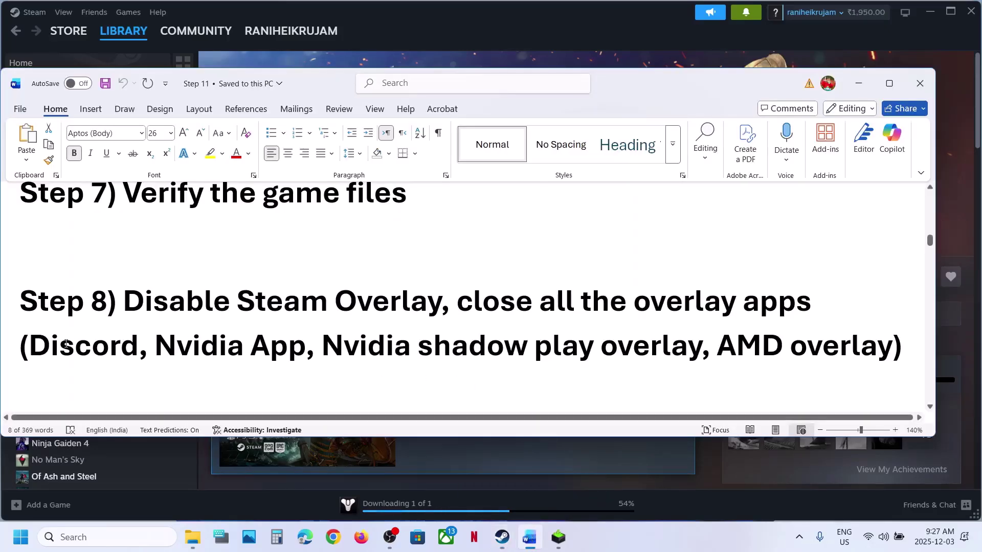
pyautogui.moveTo(30, 349); pyautogui.dragTo(142, 350)
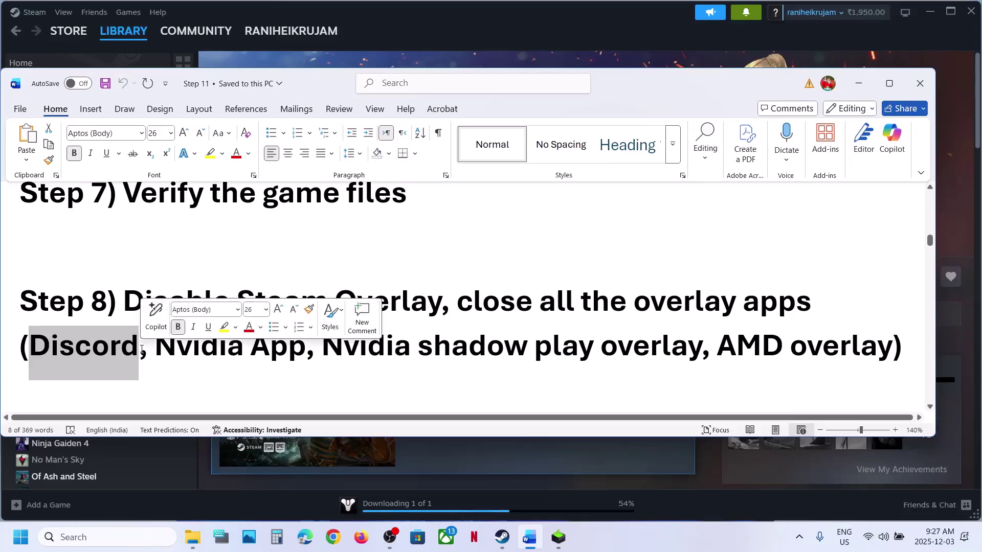
pyautogui.moveTo(155, 349); pyautogui.dragTo(270, 349)
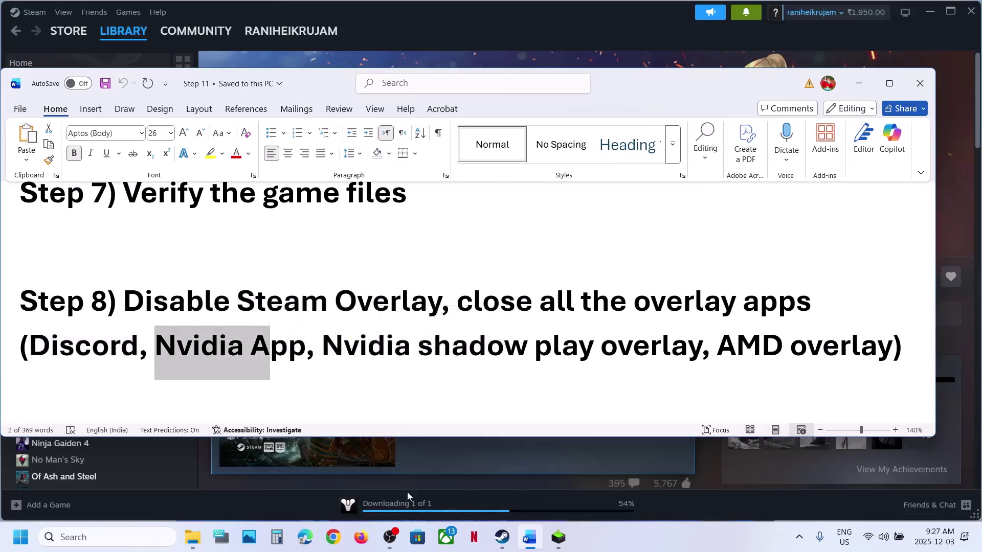
pyautogui.click(135, 539)
pyautogui.write('nvidia app')
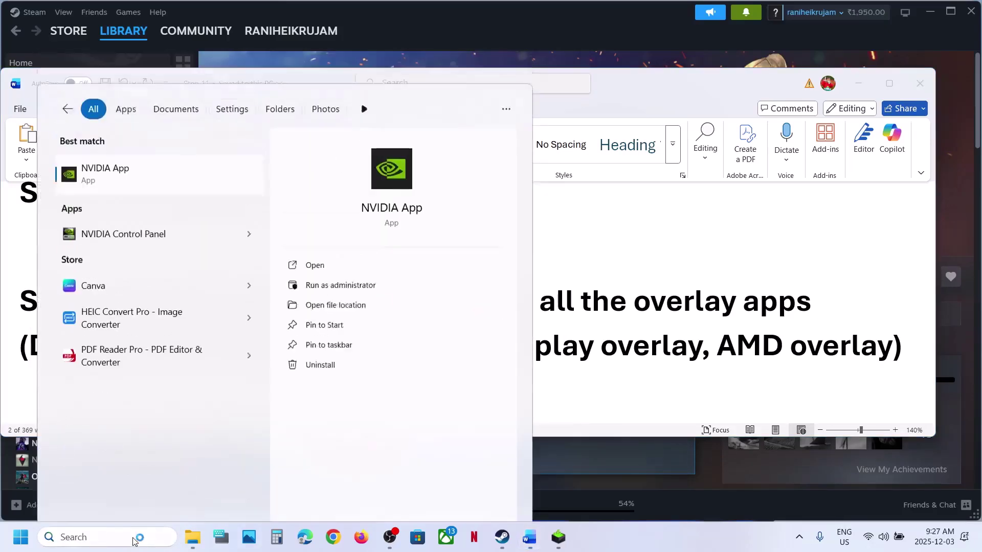
pyautogui.press('Return')
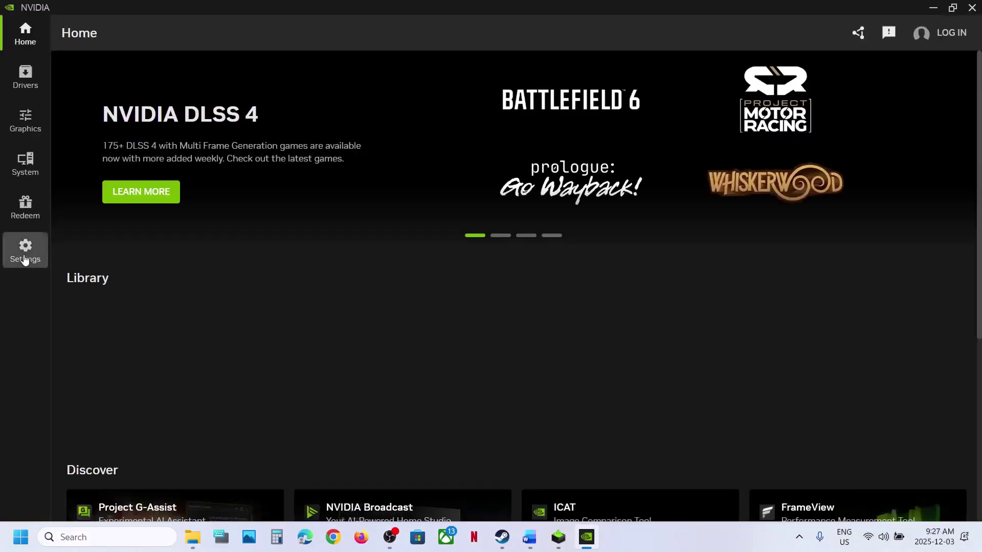
pyautogui.click(25, 260)
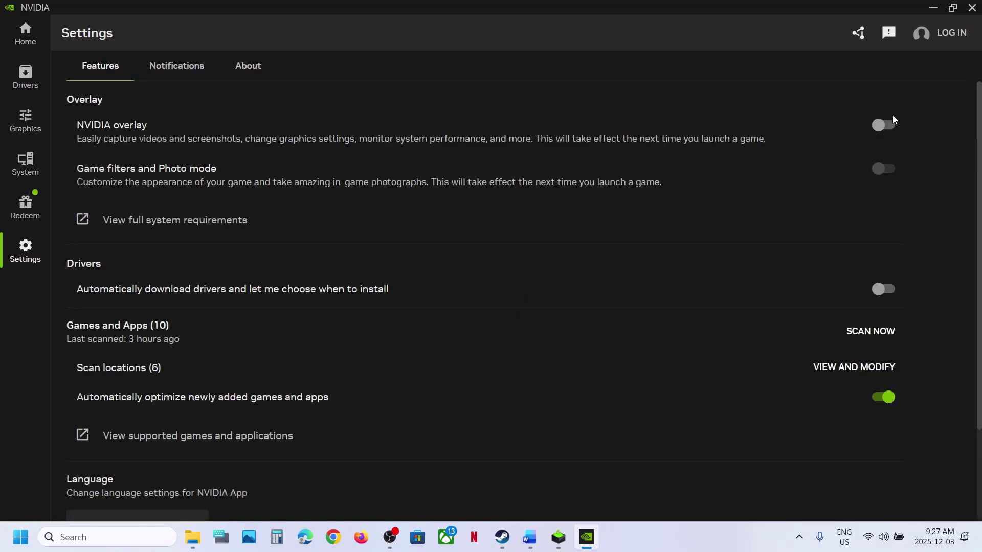
pyautogui.click(972, 8)
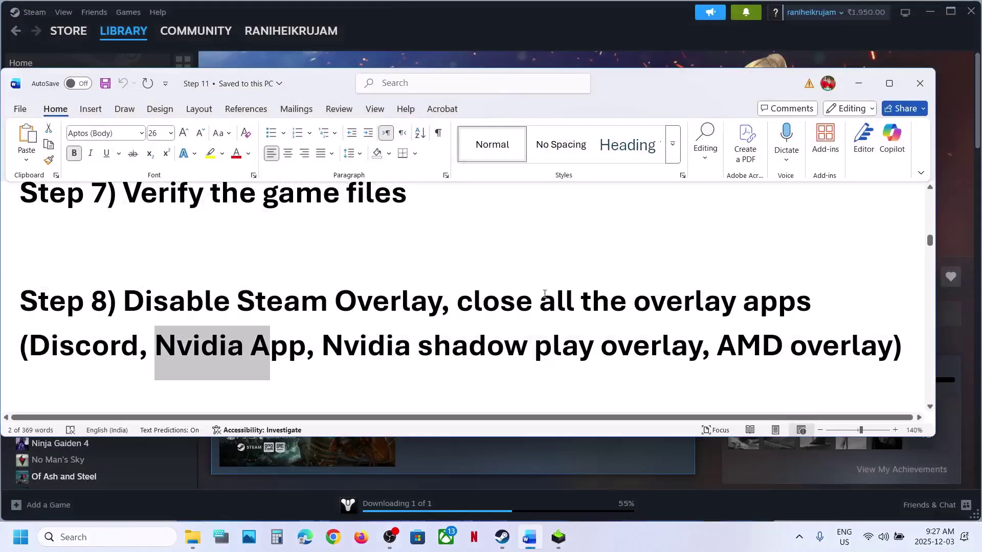
# - Reread the Step 8 overlay instructions in the Word document, and highlight the Step 9 text about the Steam download cache
pyautogui.moveTo(482, 305); pyautogui.dragTo(109, 328)
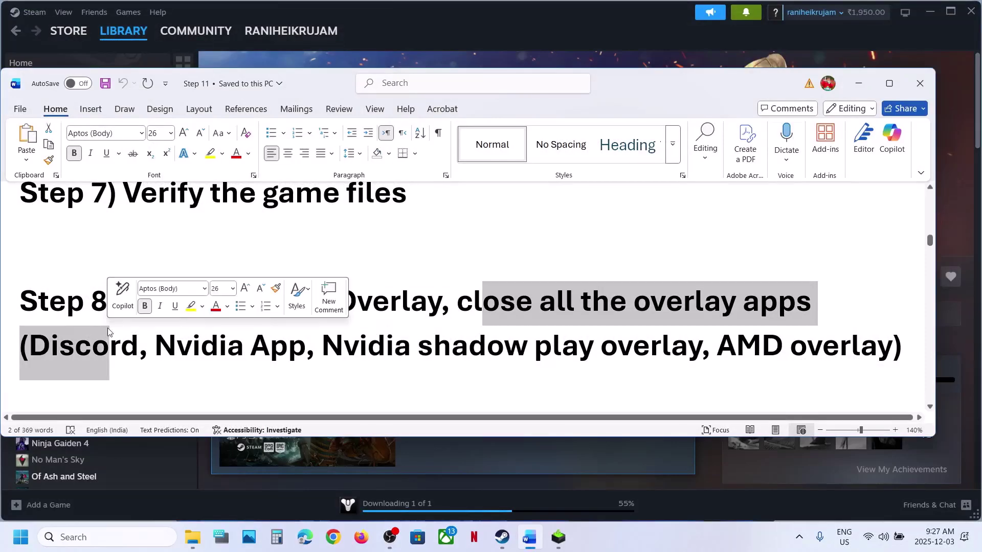
pyautogui.scroll(-1, 108, 328)
pyautogui.scroll(-1, 109, 329)
pyautogui.moveTo(207, 338); pyautogui.dragTo(494, 343)
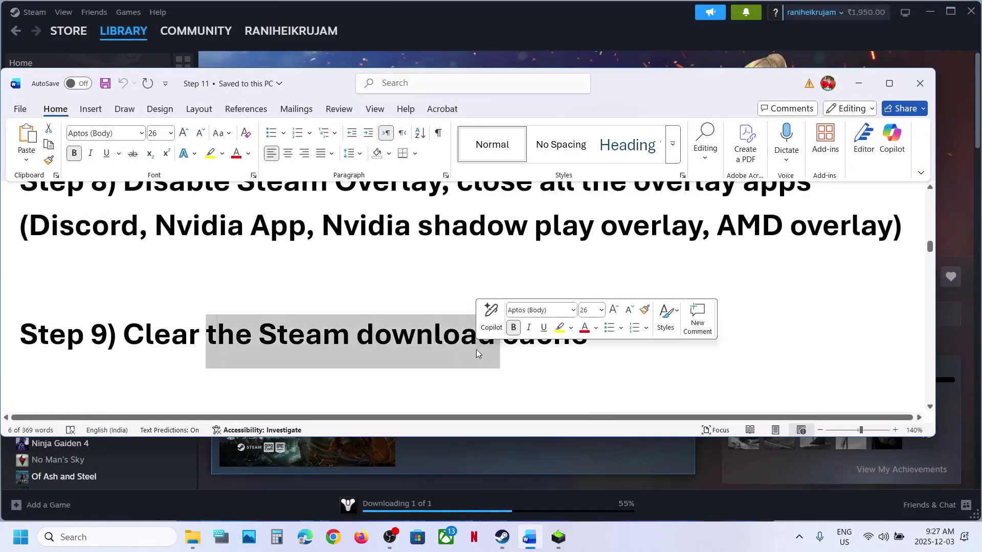
# - Request clearing the download cache in Steam's download settings, cancel the confirmation and close the settings
pyautogui.click(500, 10)
pyautogui.click(34, 12)
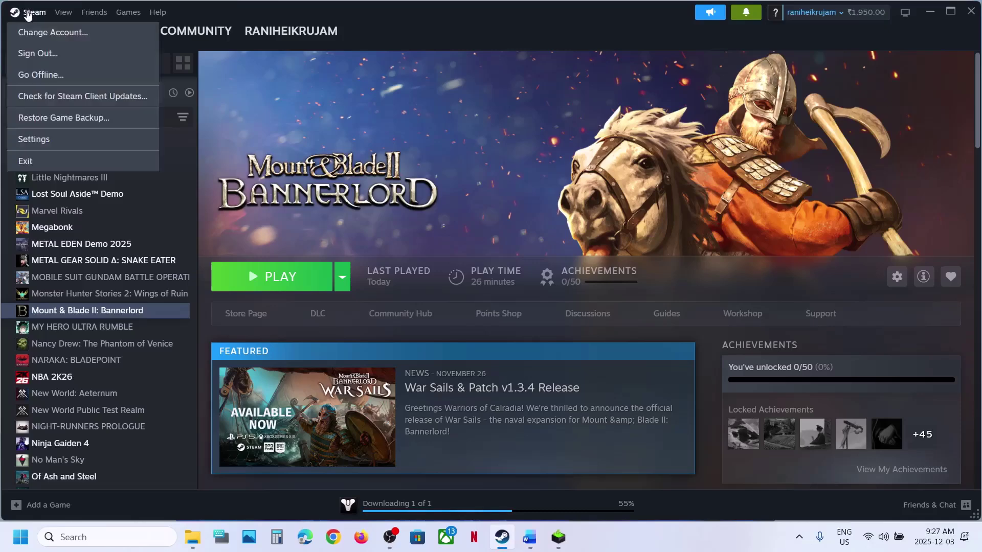
pyautogui.click(66, 139)
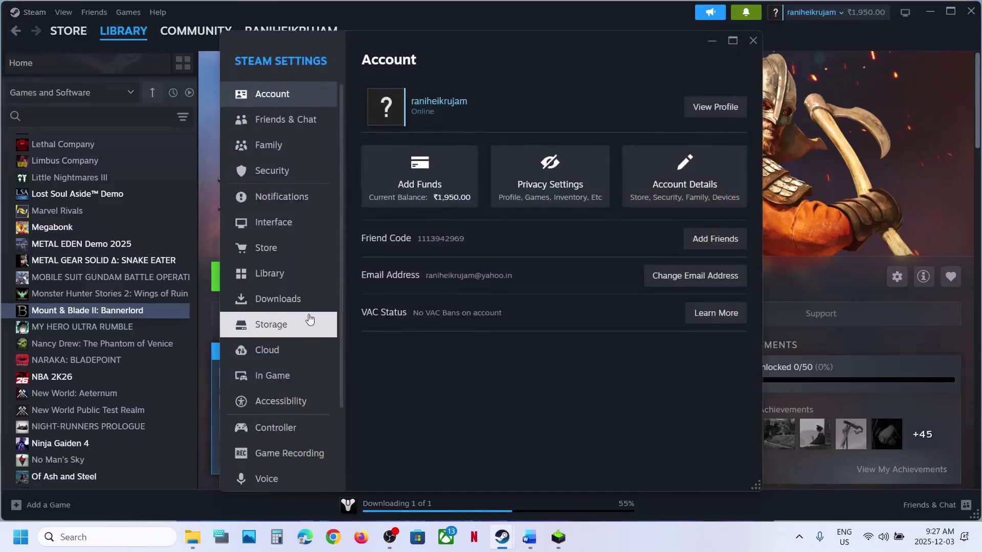
pyautogui.click(294, 304)
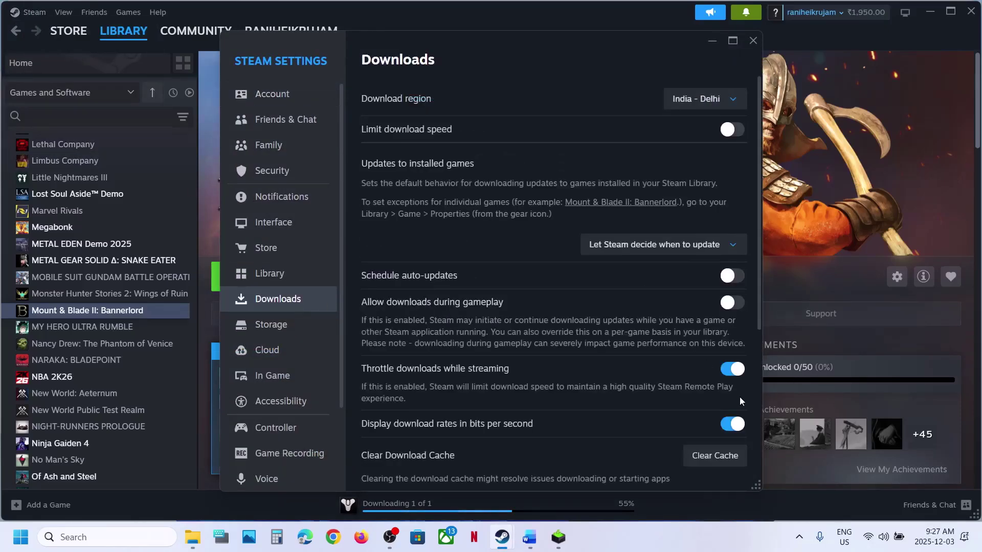
pyautogui.click(716, 456)
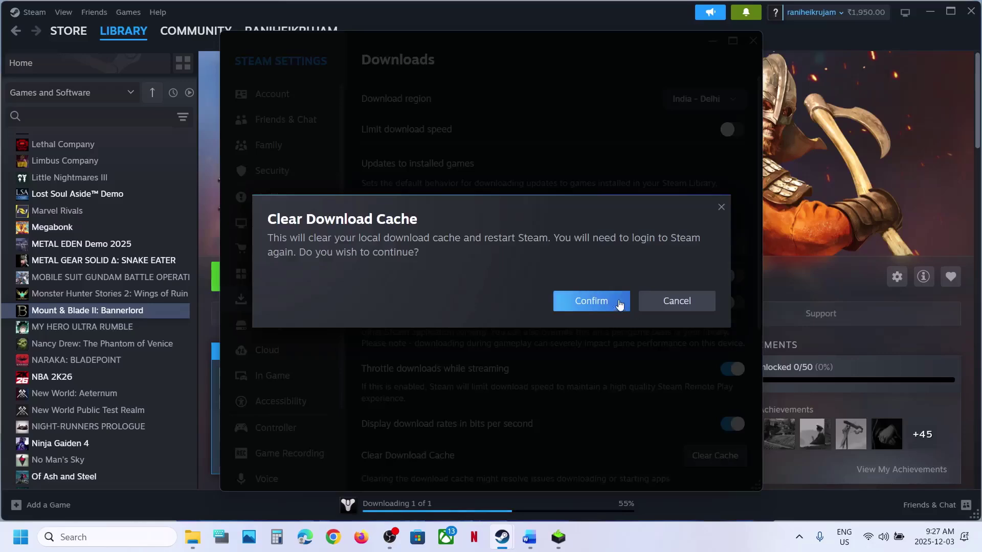
pyautogui.click(682, 309)
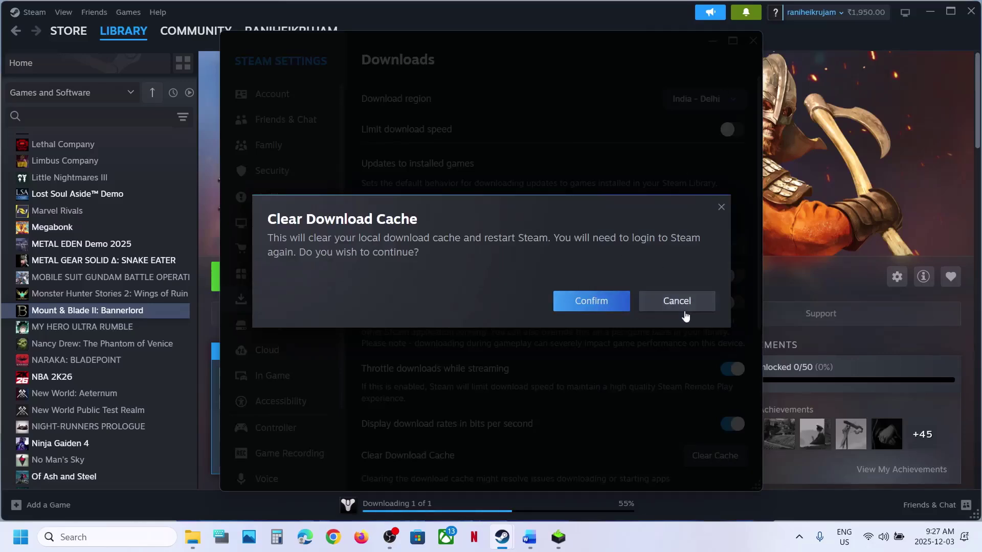
pyautogui.click(753, 41)
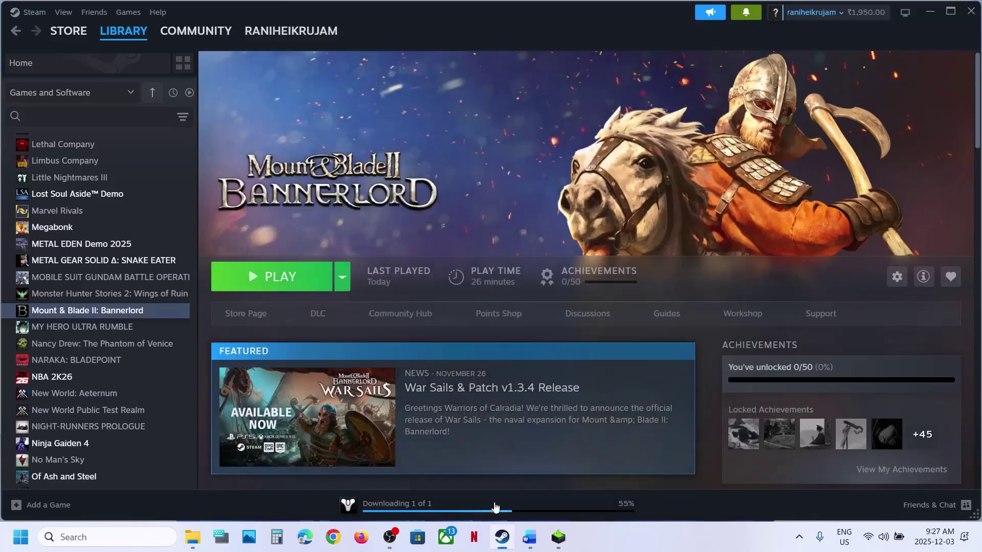
# - Read Step 10 in the Word document, and set Mount & Blade II: Bannerlord's launch options to -dx11 in Steam
pyautogui.click(530, 537)
pyautogui.moveTo(209, 335); pyautogui.dragTo(393, 338)
pyautogui.scroll(-3, 393, 339)
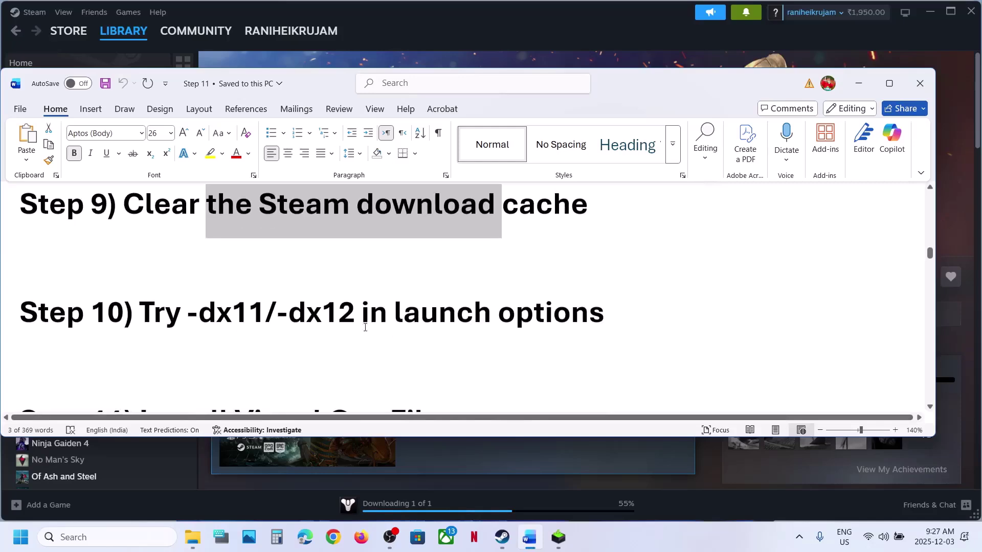
pyautogui.click(541, 57)
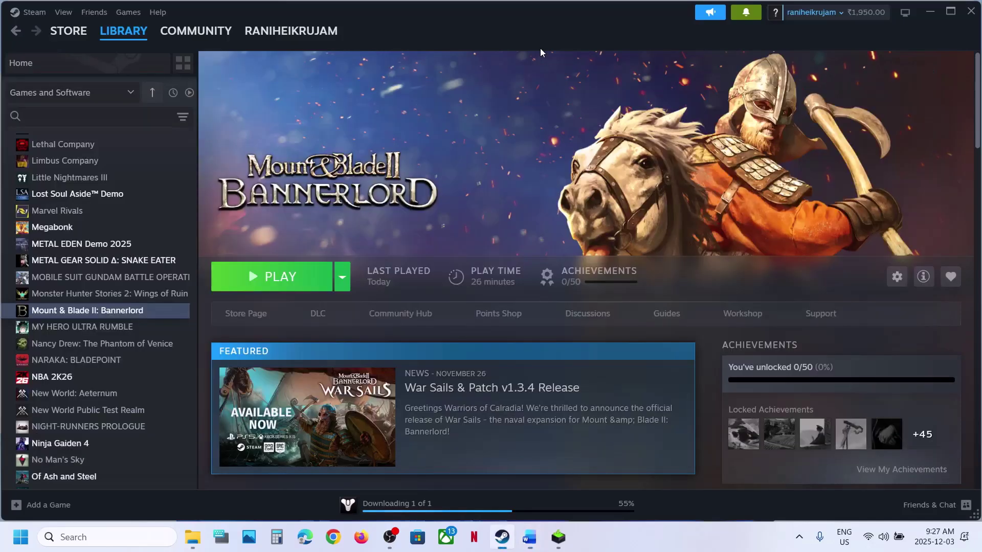
pyautogui.rightClick(122, 310)
pyautogui.click(162, 410)
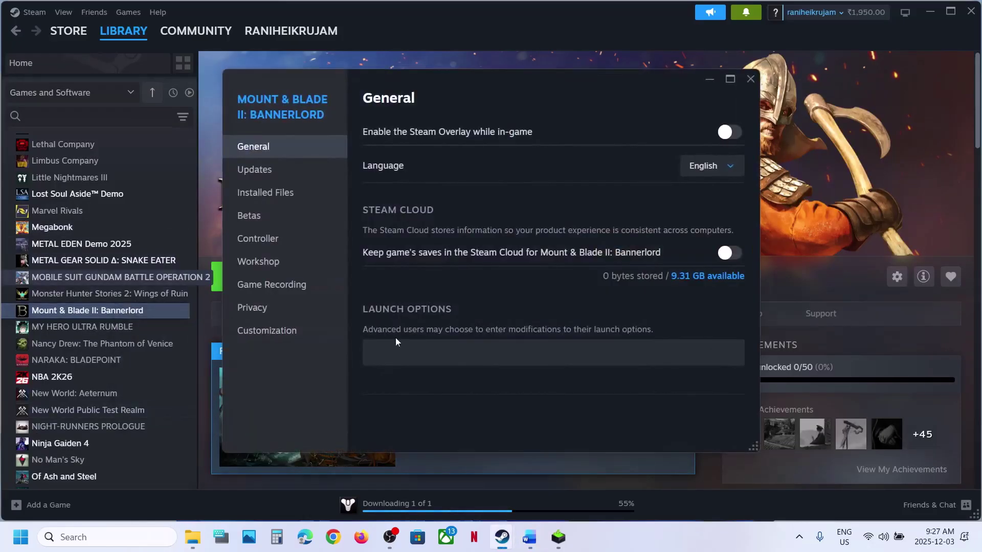
pyautogui.click(388, 364)
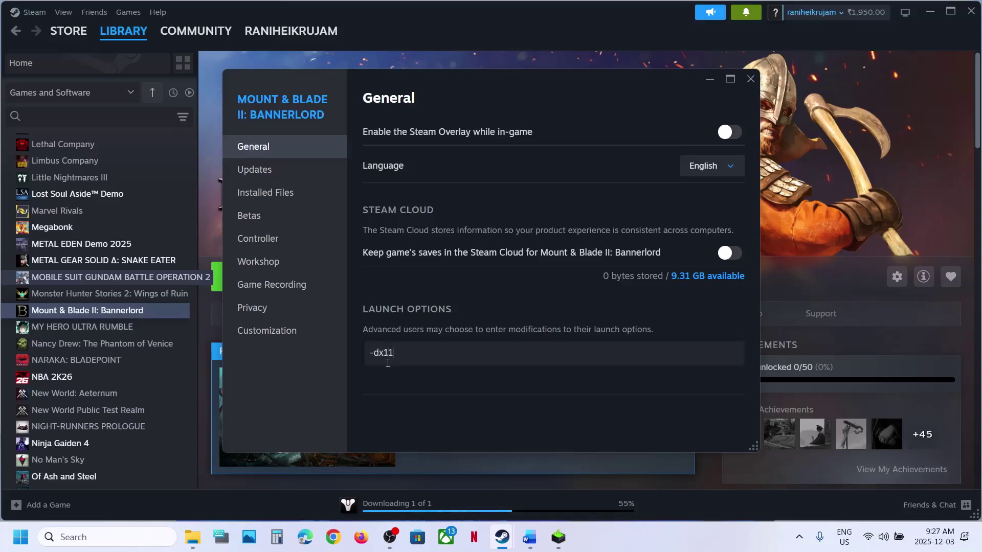
pyautogui.click(465, 379)
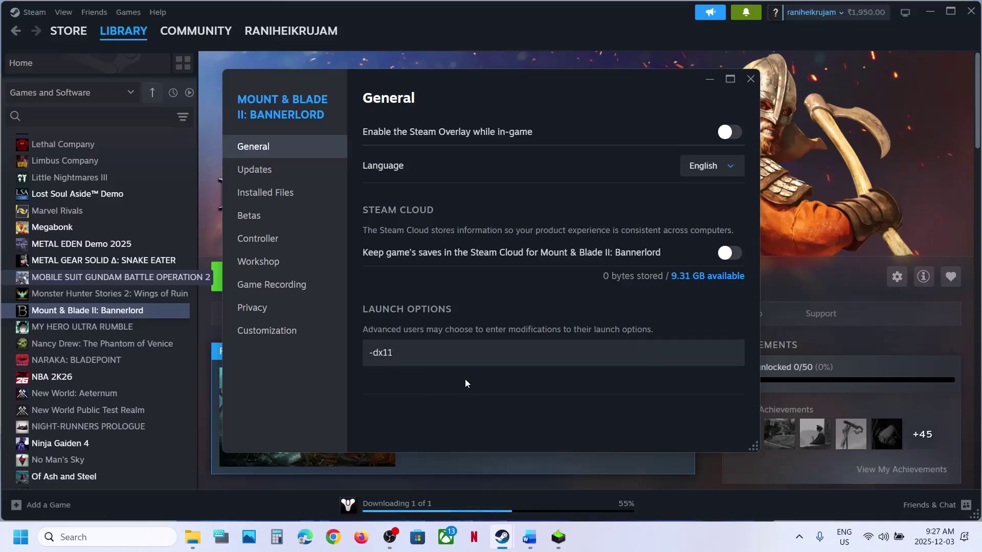
pyautogui.click(751, 79)
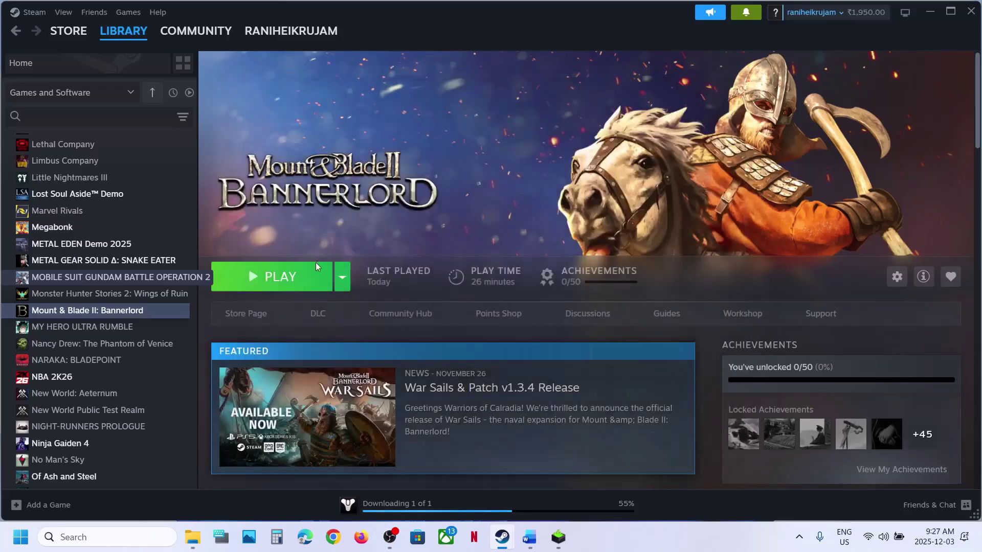
# - Try -dx12 in Mount & Blade II: Bannerlord's launch options, clear the launch options entirely and close the game's properties
pyautogui.rightClick(114, 312)
pyautogui.click(149, 409)
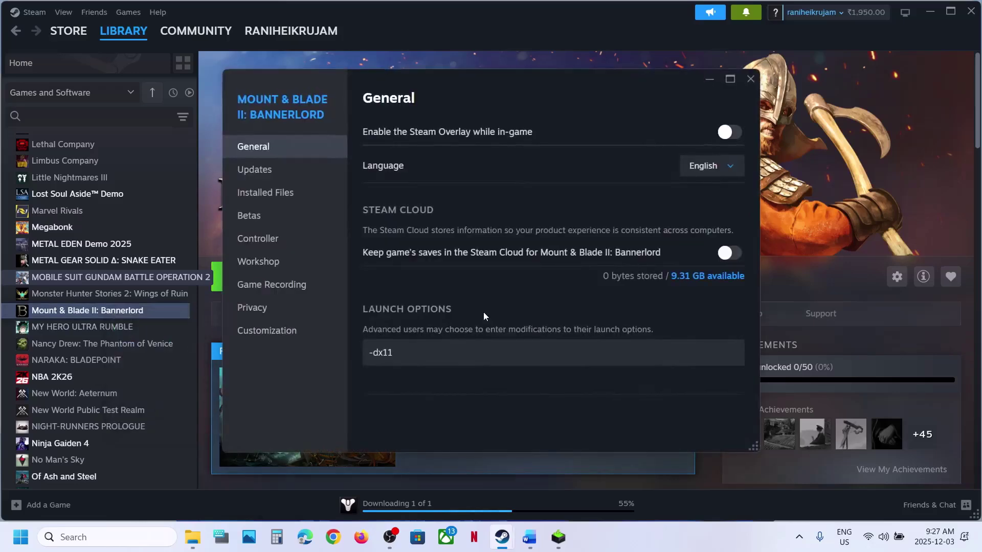
pyautogui.click(423, 348)
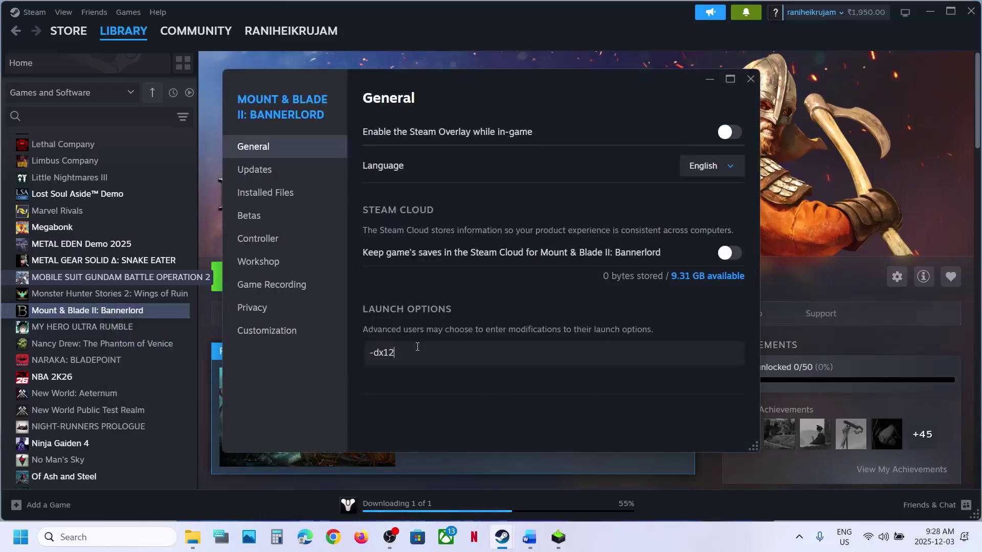
pyautogui.hotkey('ctrl', 'a')
pyautogui.press('BackSpace')
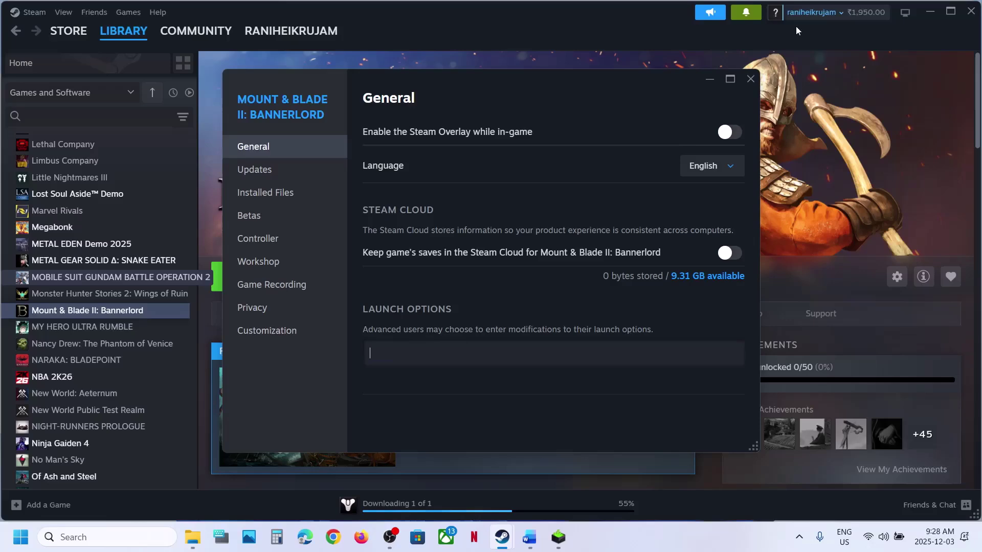
pyautogui.click(750, 79)
# - Open the Step 11 Visual C++ link from the Word document, and find the X86 and X64 downloads under the latest supported redistributable version
pyautogui.click(529, 537)
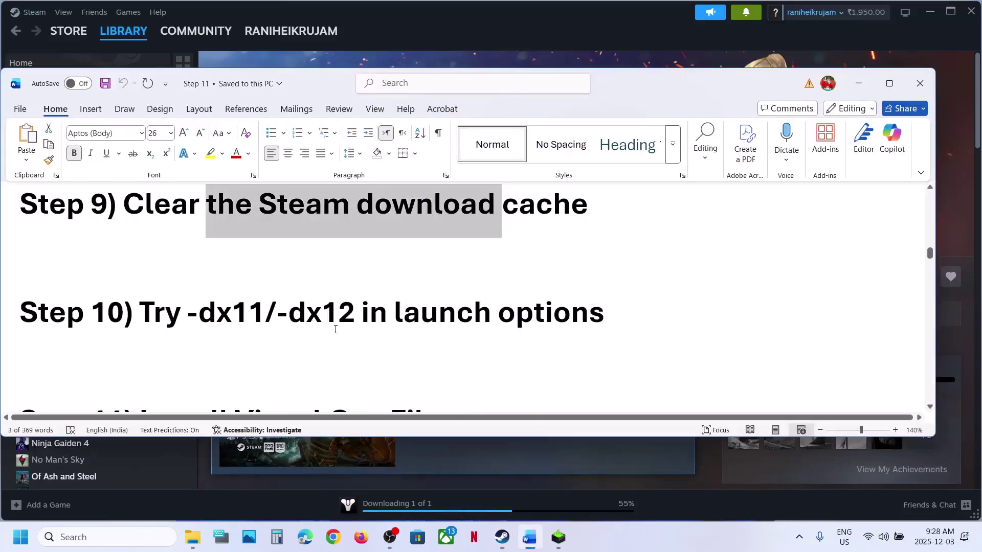
pyautogui.scroll(-3, 335, 330)
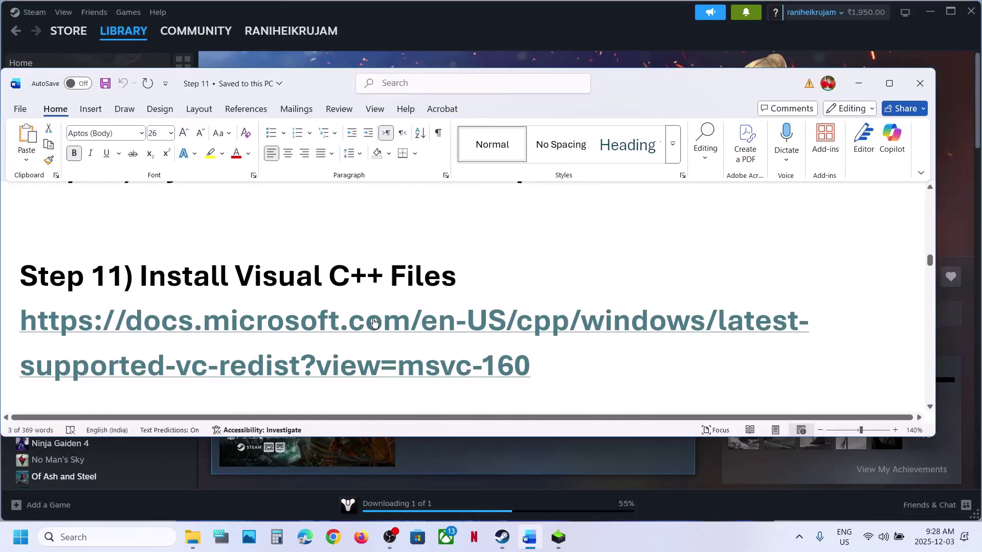
pyautogui.keyDown('ctrl'); pyautogui.click(374, 322); pyautogui.keyUp('ctrl')
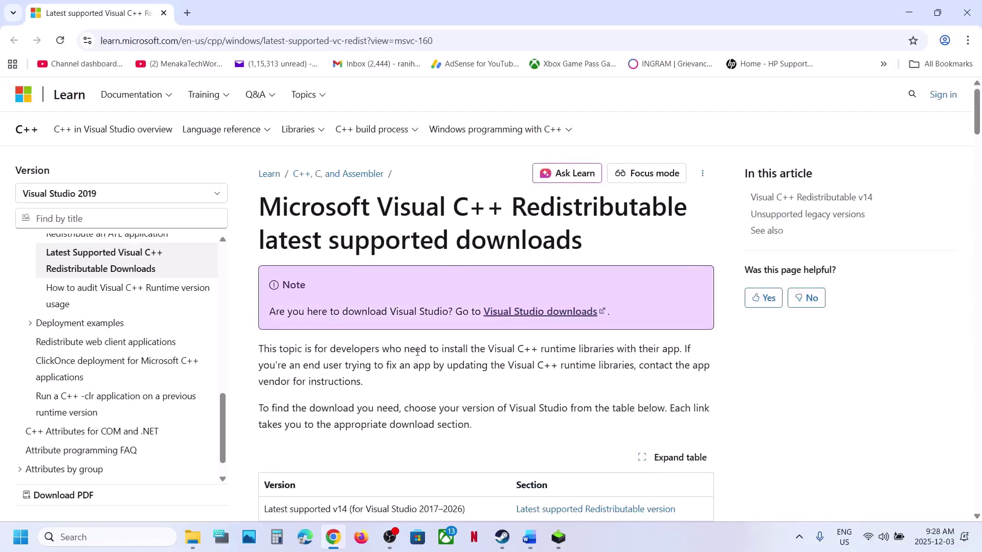
pyautogui.scroll(-5, 418, 352)
pyautogui.scroll(-5, 417, 352)
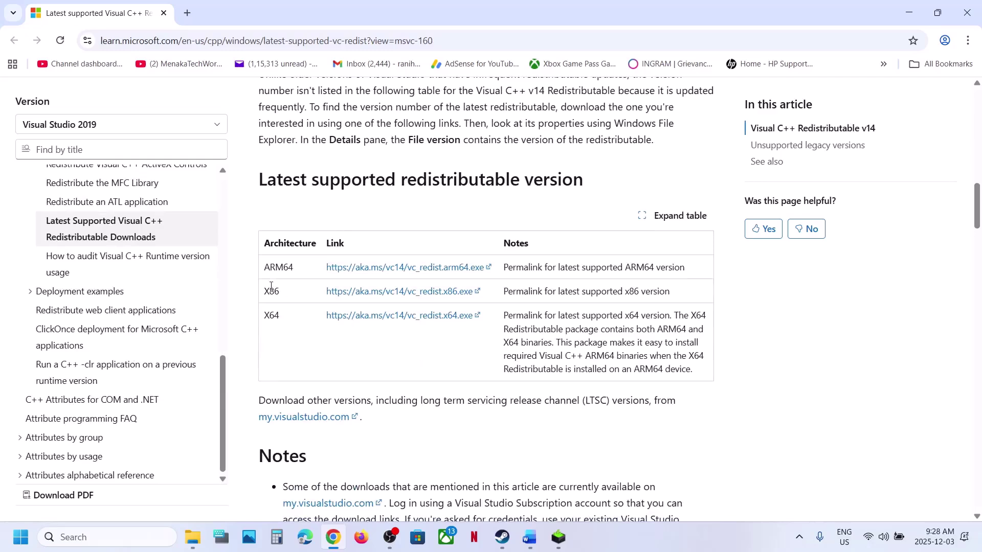
pyautogui.moveTo(265, 294); pyautogui.dragTo(487, 316)
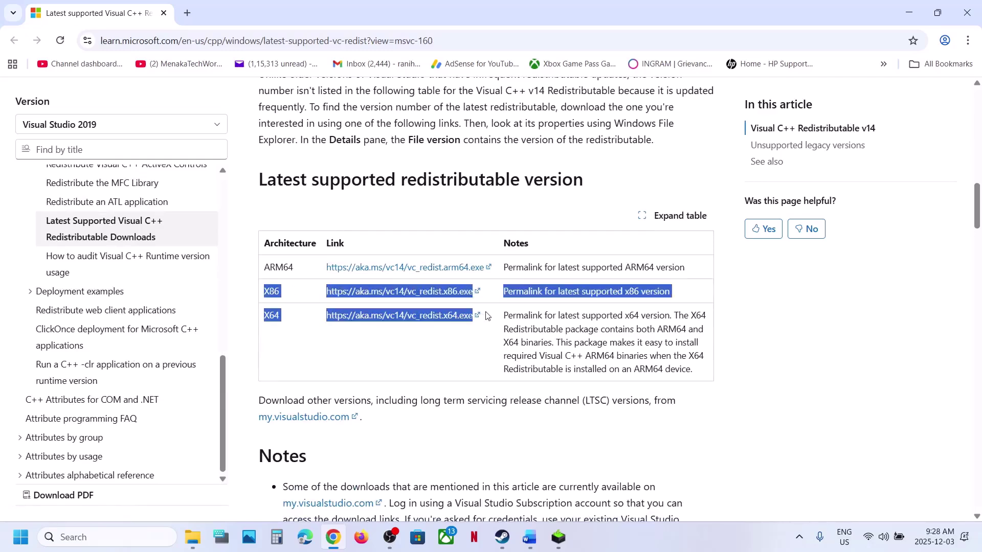
pyautogui.click(300, 295)
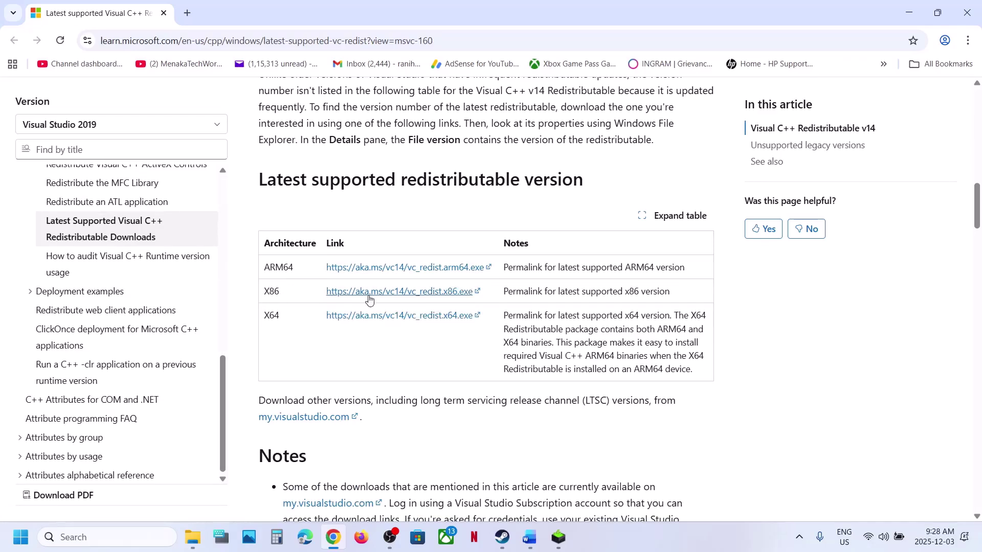
# - Download the x86 Visual C++ redistributable, start its setup and allow it to make changes to the device
pyautogui.click(368, 296)
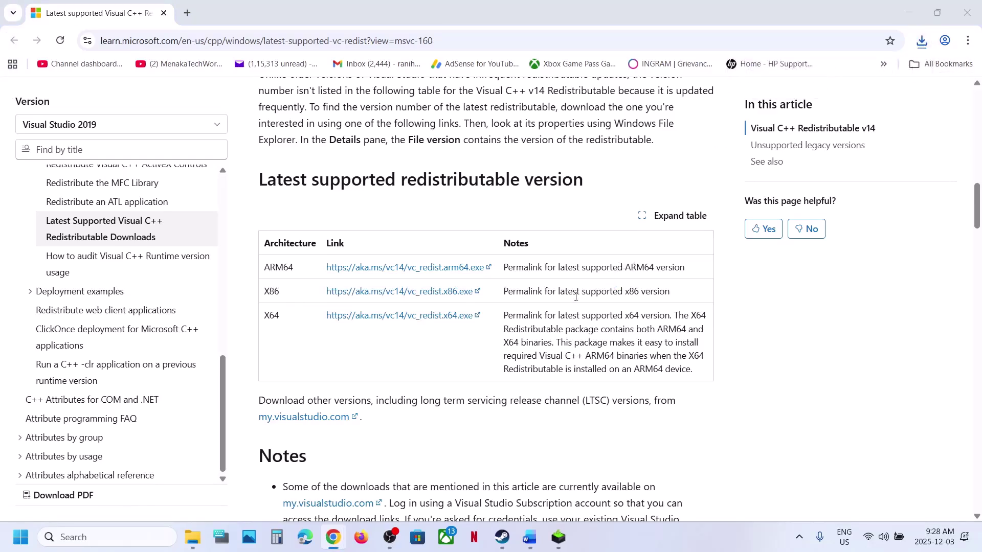
pyautogui.click(517, 333)
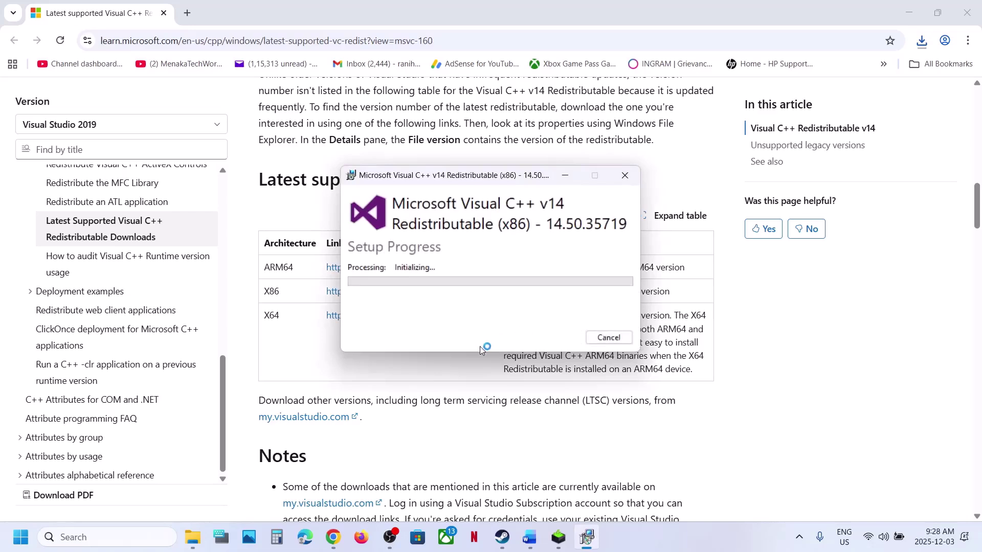
pyautogui.click(425, 364)
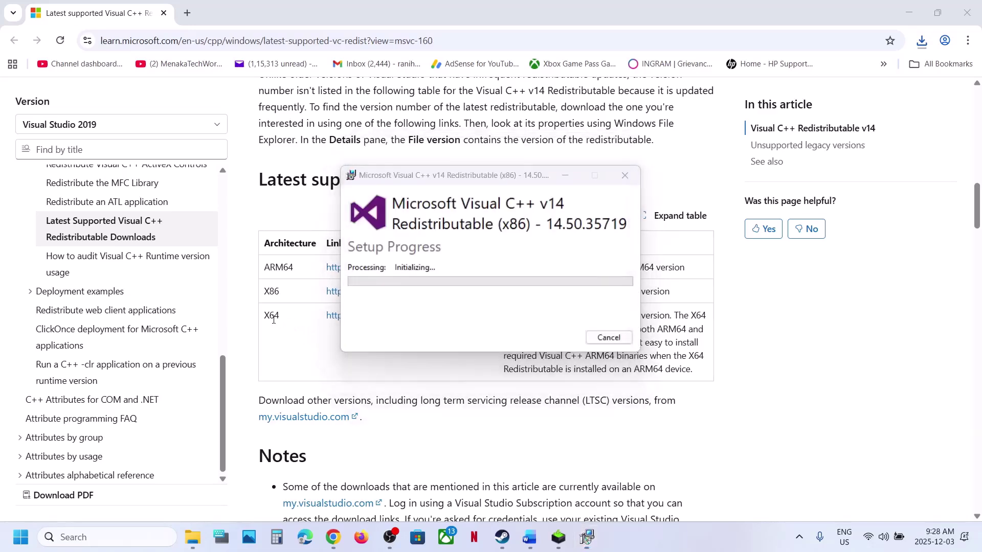
# - Download VC_redist.x64.exe, run its repair with administrator approval, and place the x86 and x64 setup windows side by side
pyautogui.click(412, 316)
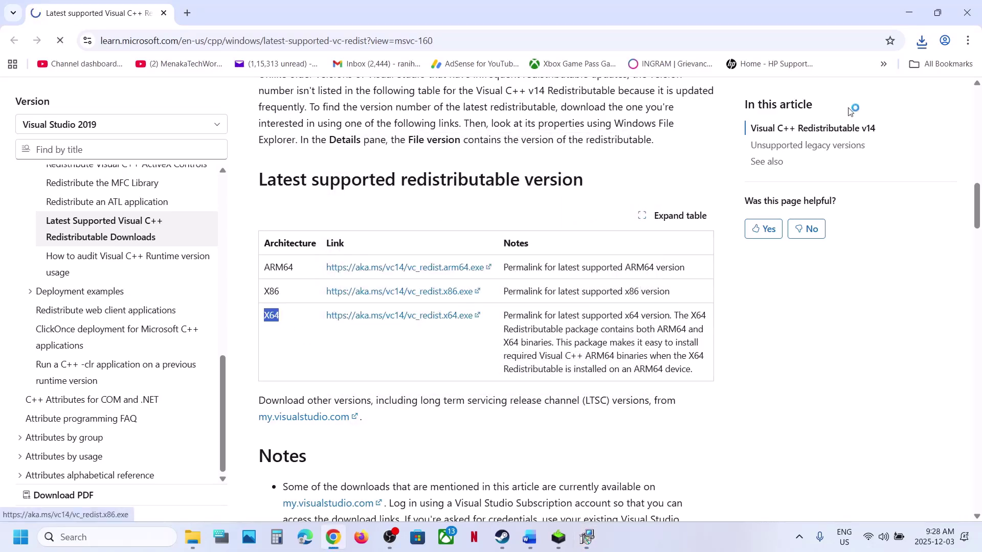
pyautogui.click(923, 42)
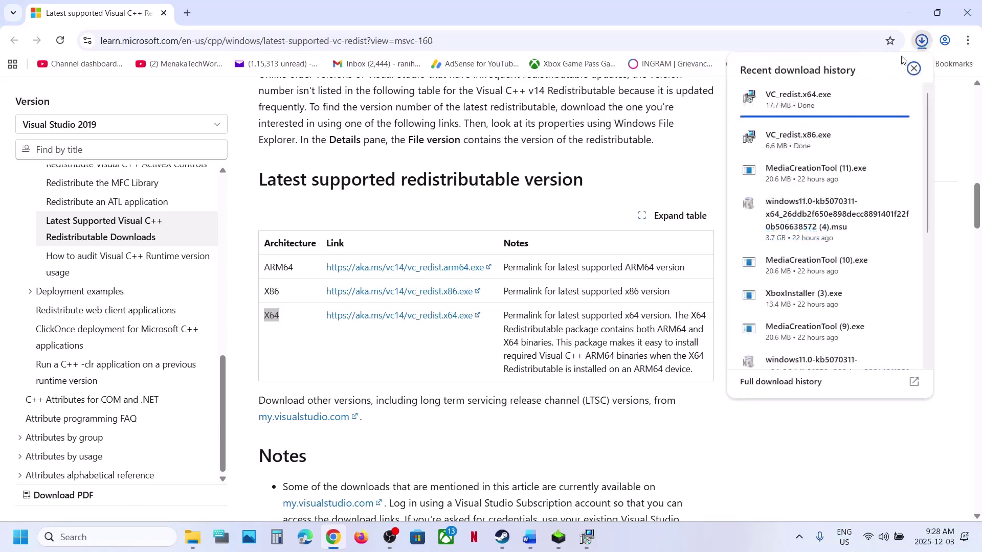
pyautogui.click(806, 105)
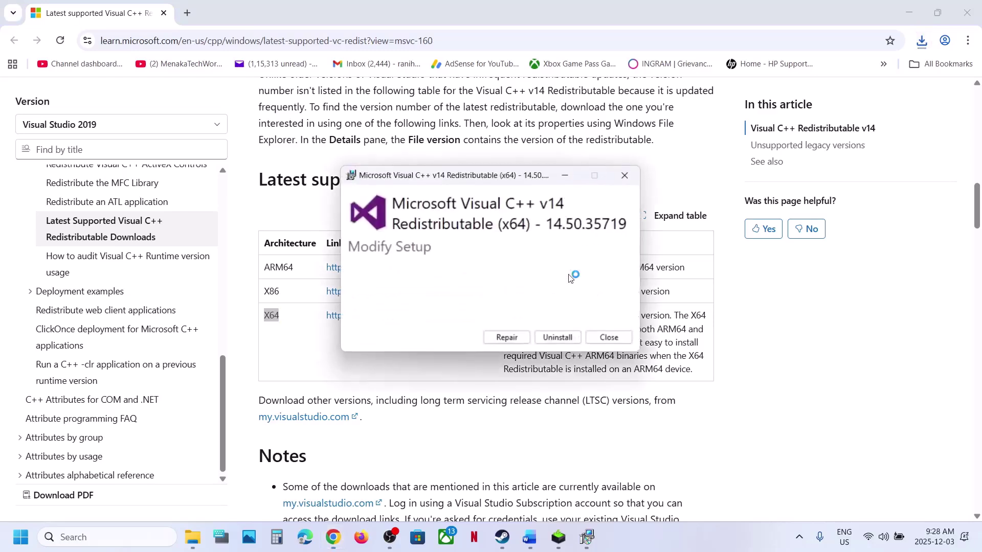
pyautogui.click(506, 337)
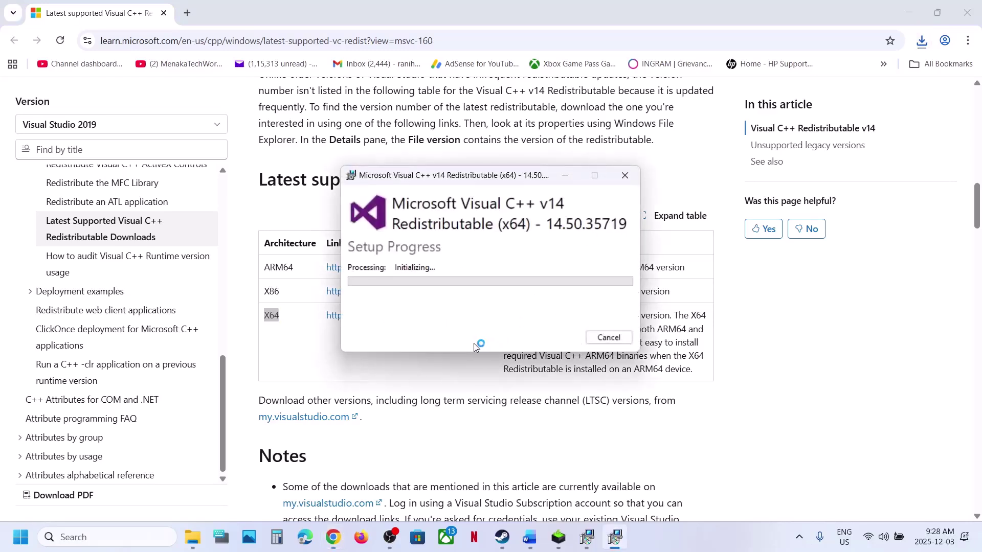
pyautogui.click(430, 361)
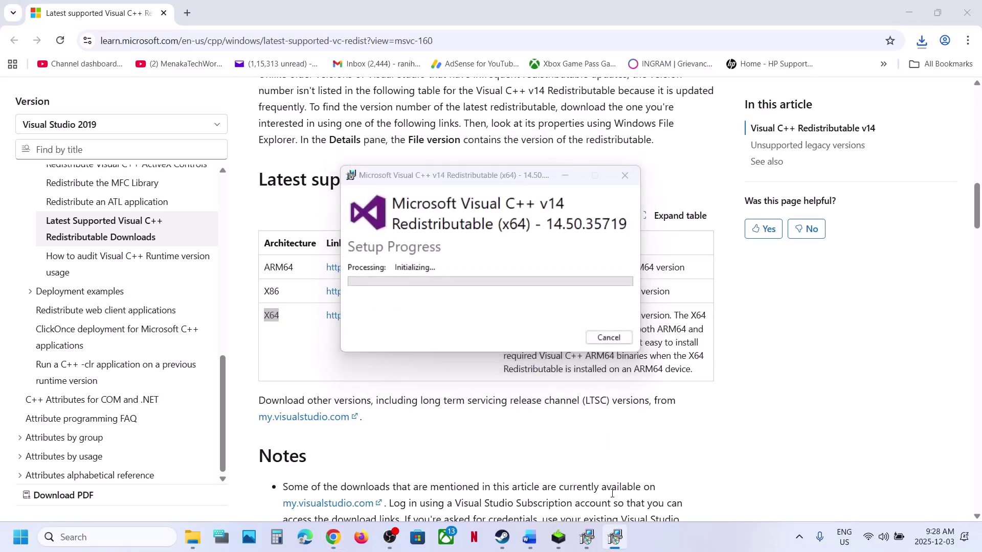
pyautogui.moveTo(510, 179); pyautogui.dragTo(215, 237)
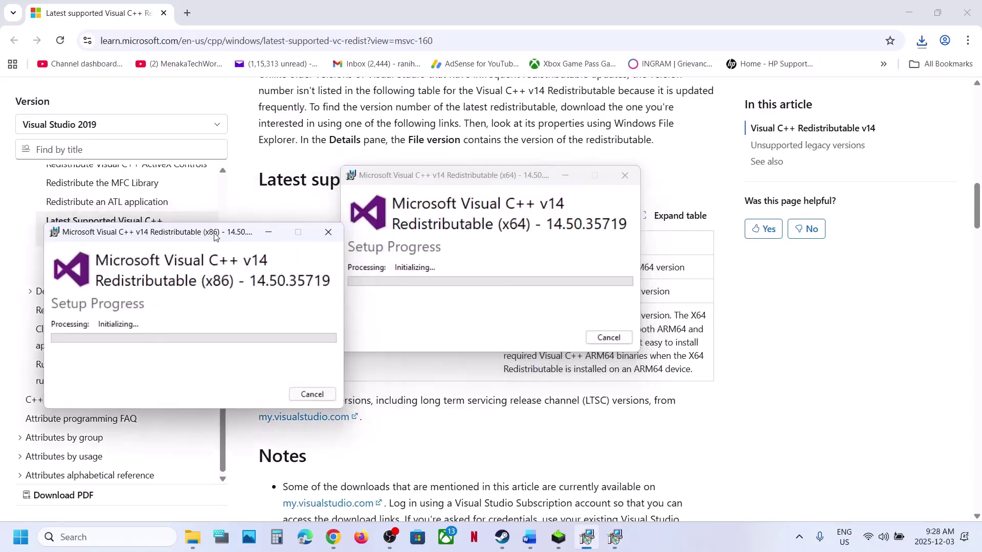
pyautogui.moveTo(448, 185); pyautogui.dragTo(555, 200)
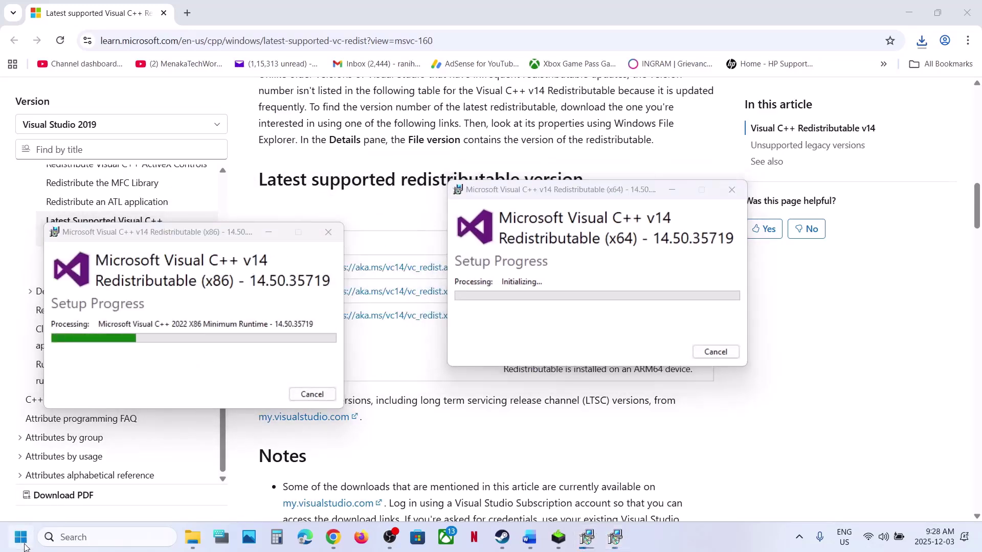
# - View the Windows power options without restarting, and read Step 12 about antivirus and firewall in the Word document
pyautogui.press('super')
pyautogui.click(372, 493)
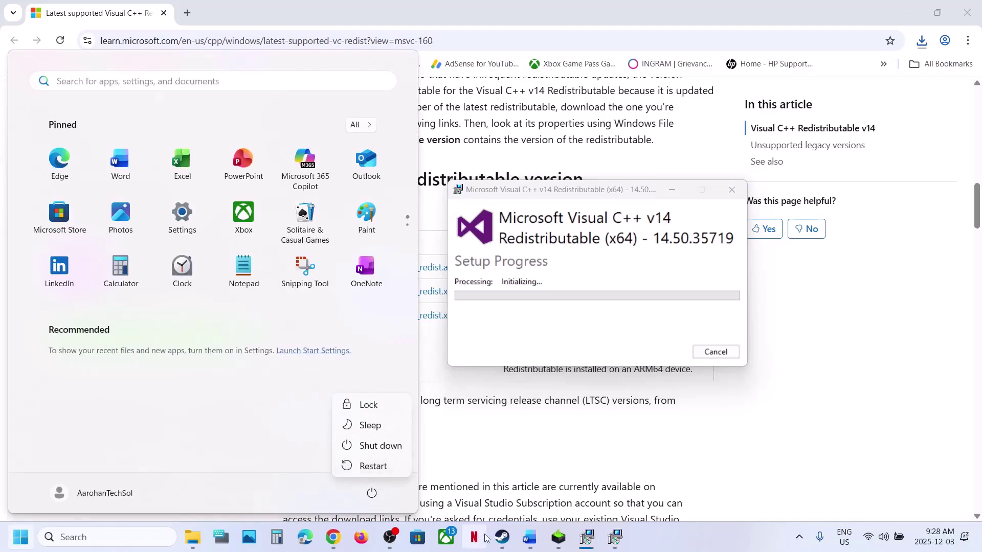
pyautogui.click(504, 538)
pyautogui.click(529, 538)
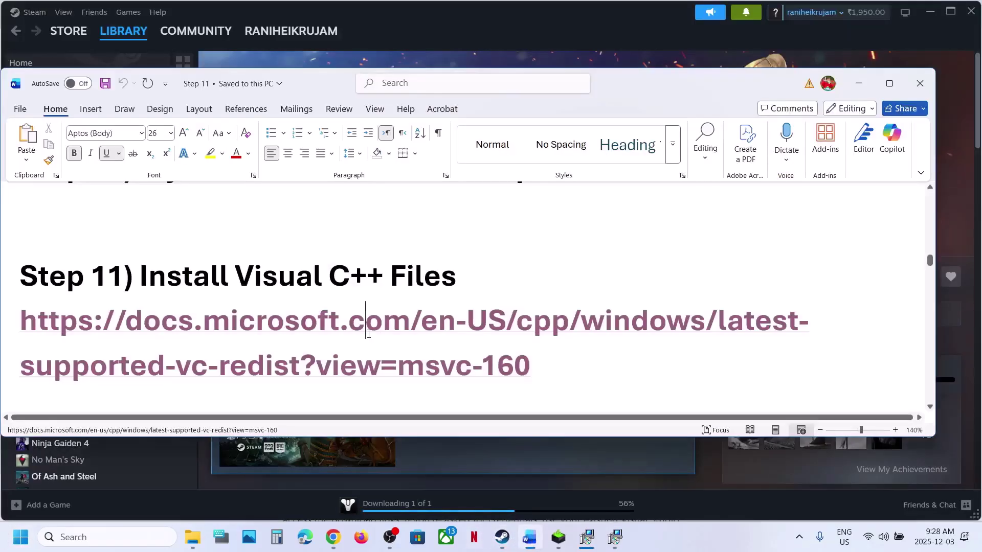
pyautogui.scroll(-3, 368, 333)
pyautogui.scroll(-3, 369, 333)
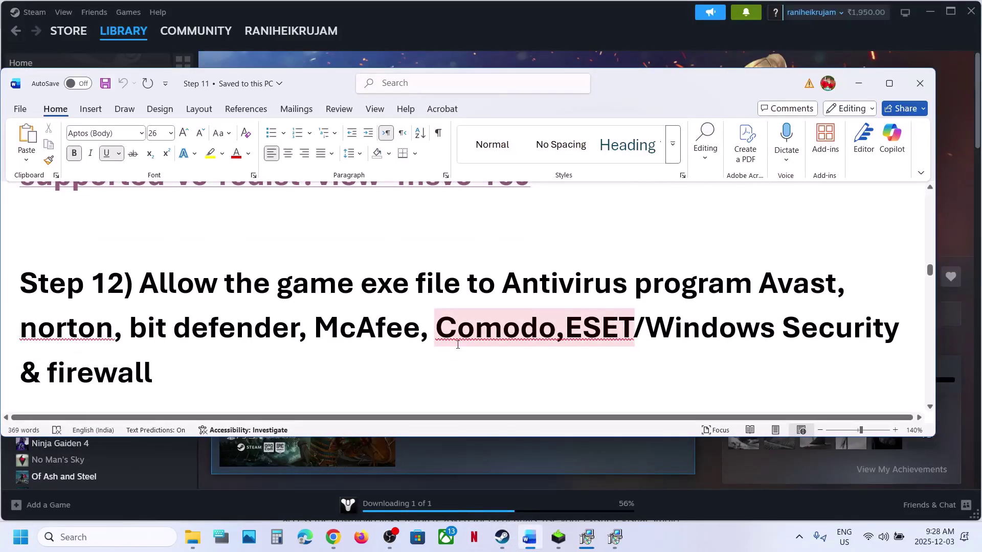
# - Open the list of apps allowed through Controlled folder access in Windows Security, granting the administrator permission
pyautogui.press('super+i')
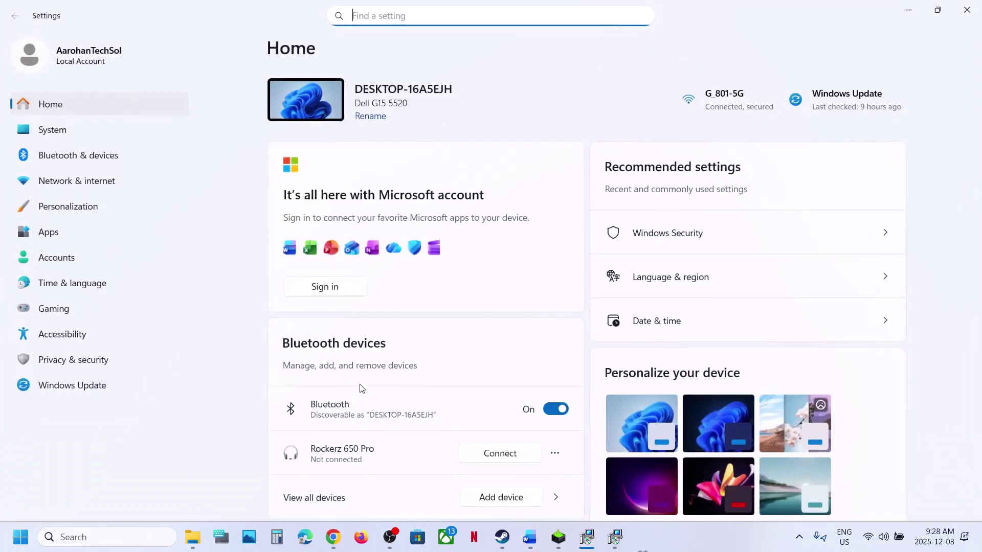
pyautogui.click(74, 363)
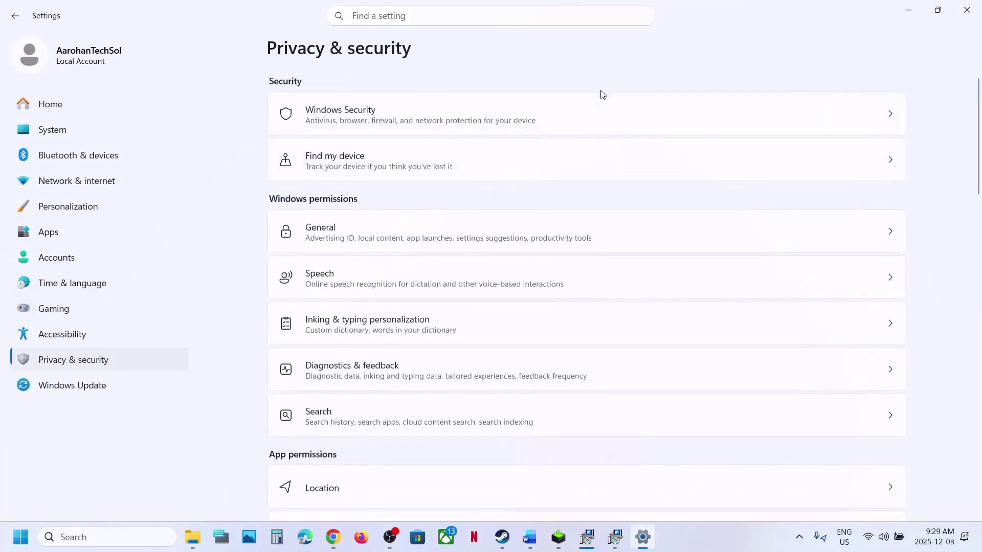
pyautogui.click(407, 122)
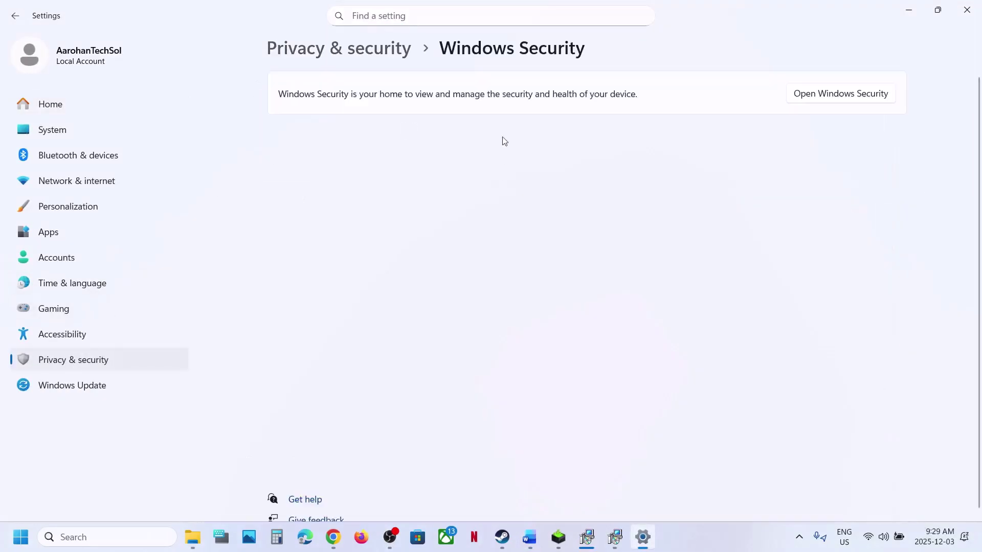
pyautogui.click(351, 183)
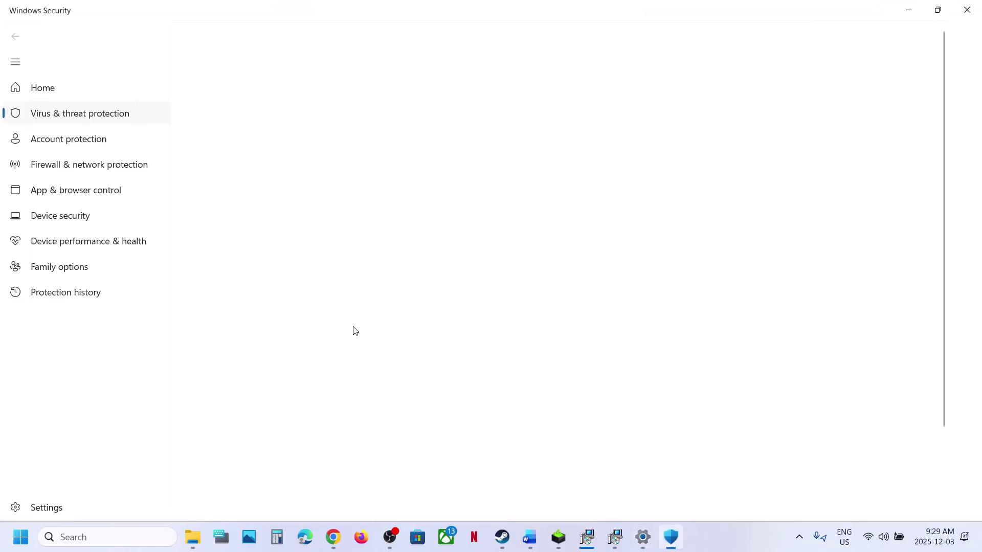
pyautogui.click(292, 480)
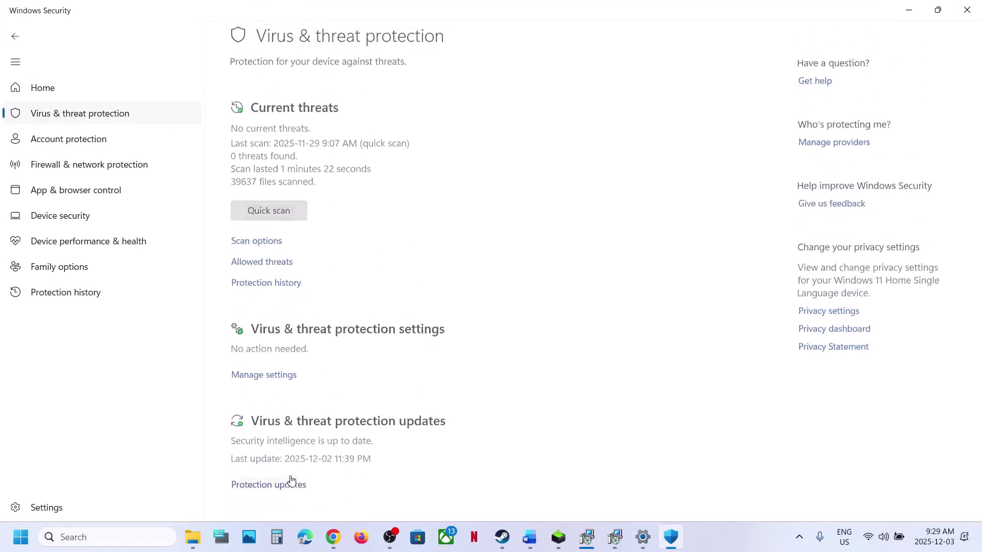
pyautogui.click(326, 271)
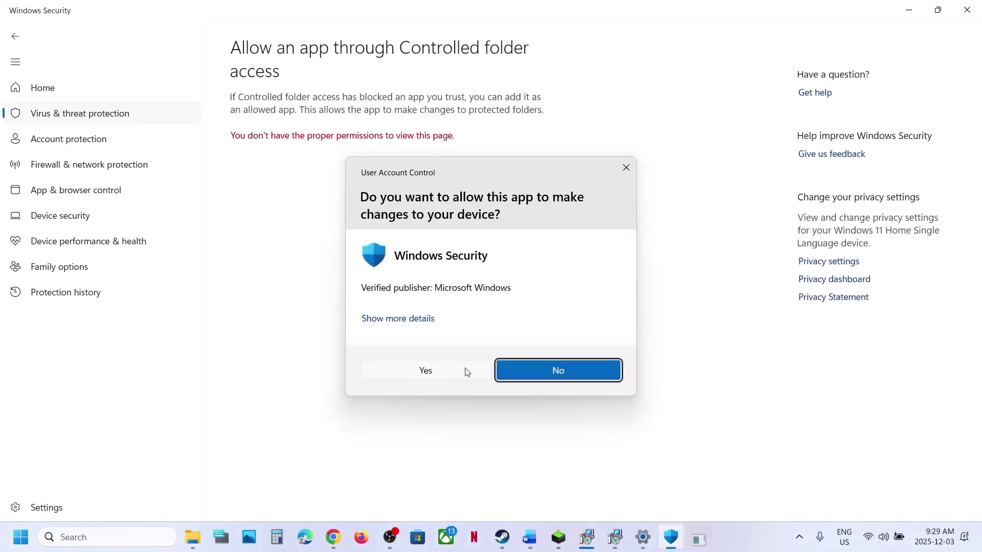
pyautogui.click(437, 380)
# - Add the Bannerlord application from the game's Win64_Shipping_Client folder to the apps allowed through Controlled folder access
pyautogui.scroll(-2, 286, 113)
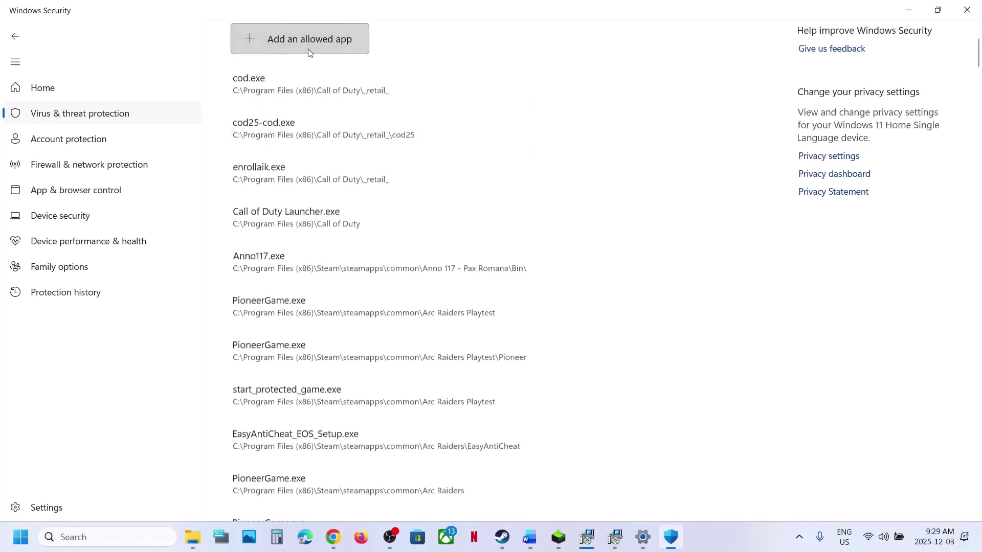
pyautogui.click(276, 47)
pyautogui.click(300, 91)
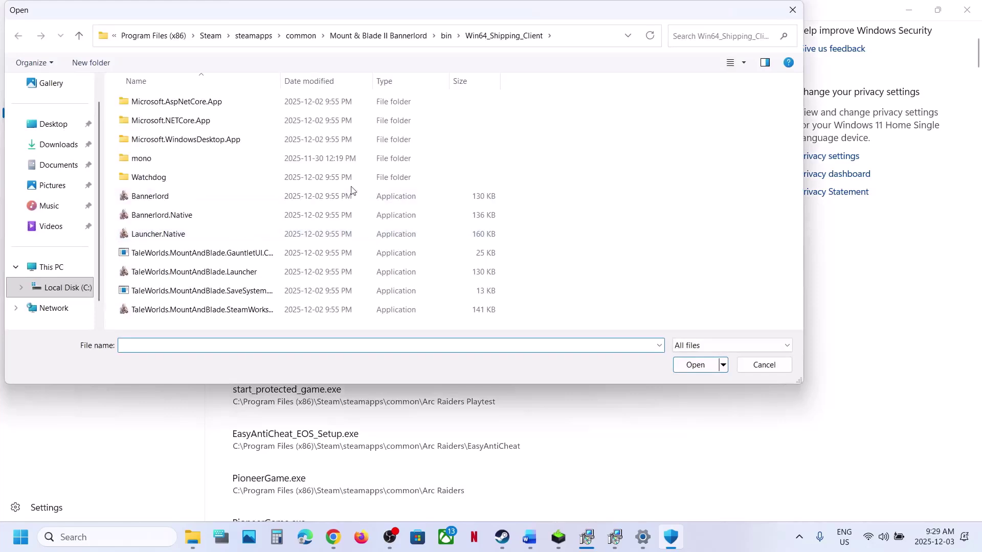
pyautogui.click(157, 199)
pyautogui.click(695, 366)
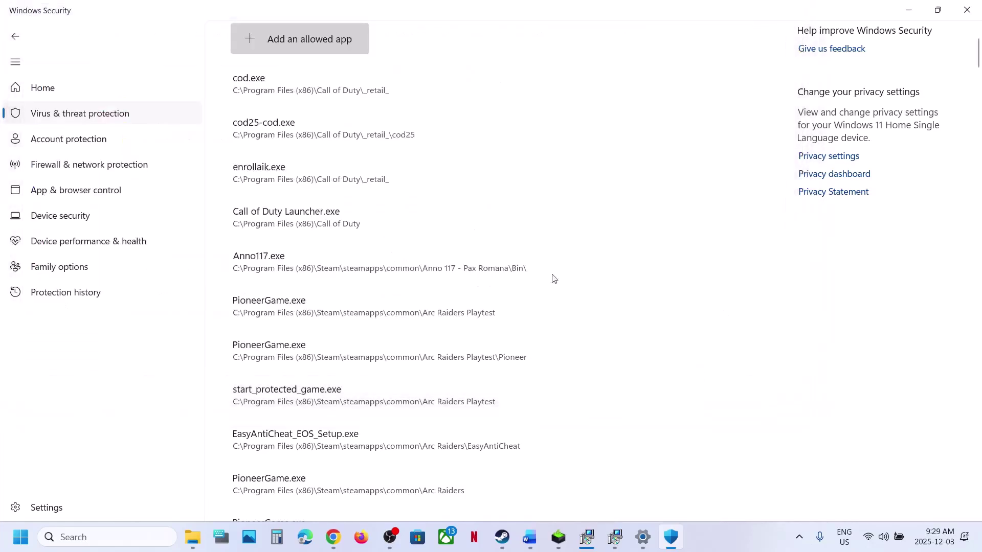
# - Add the Bannerlord.Native application from the Win64_Shipping_Client folder to the apps allowed through Controlled folder access
pyautogui.click(331, 53)
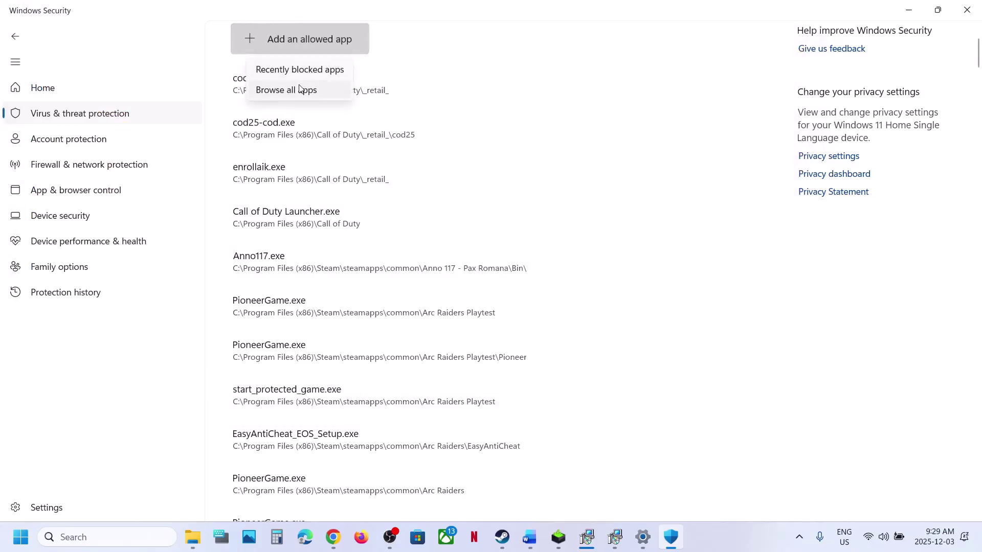
pyautogui.click(338, 107)
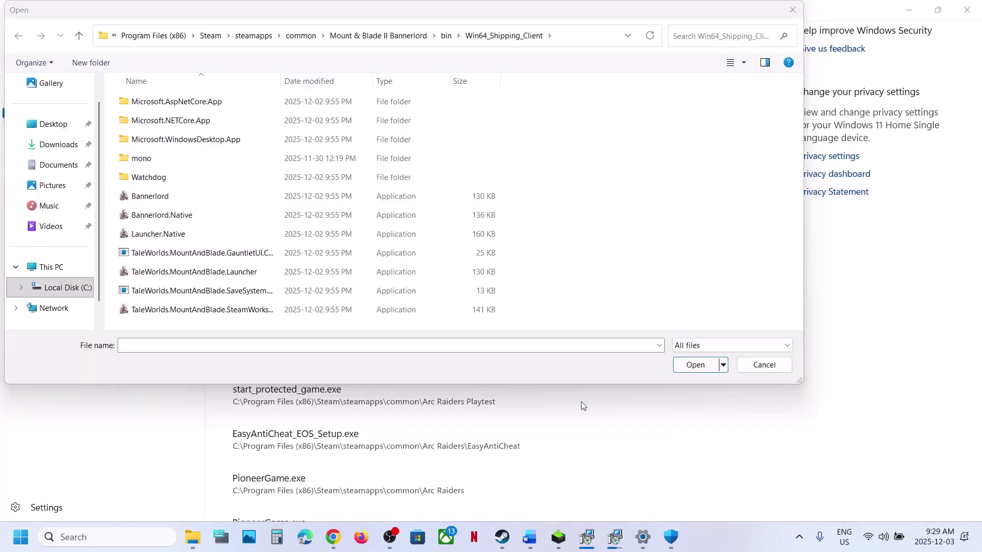
pyautogui.click(180, 214)
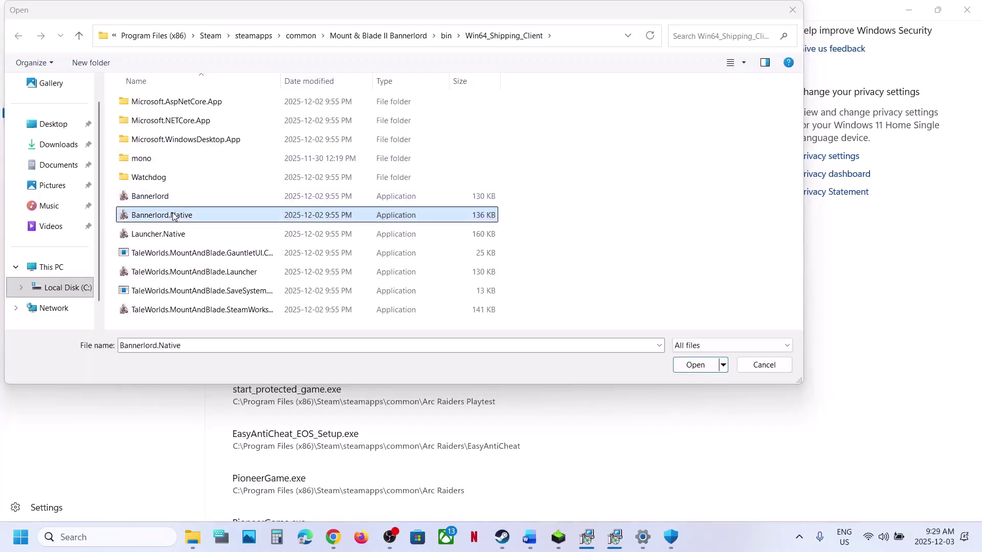
pyautogui.click(680, 366)
# - Add the Launcher.Native application from the Win64_Shipping_Client folder to the apps allowed through Controlled folder access
pyautogui.click(325, 50)
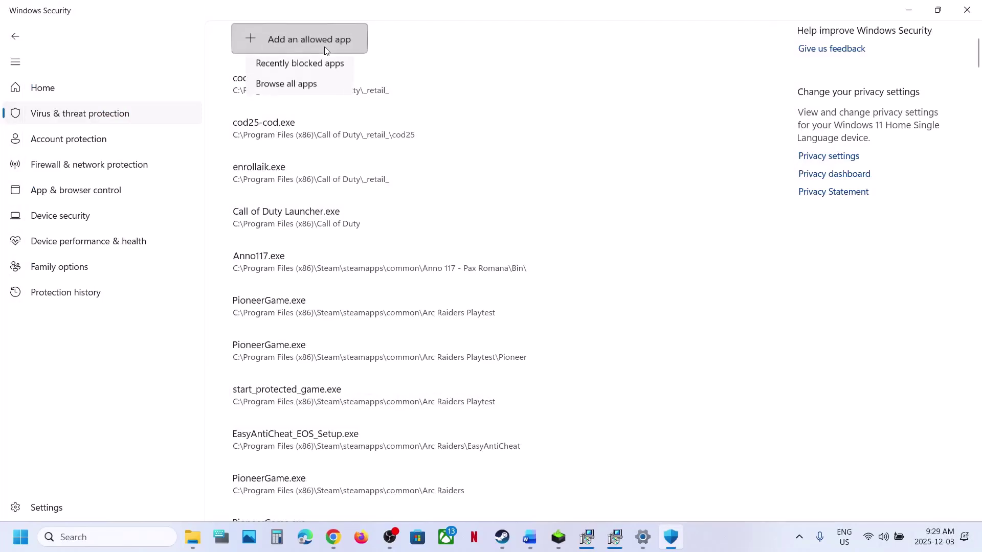
pyautogui.click(287, 88)
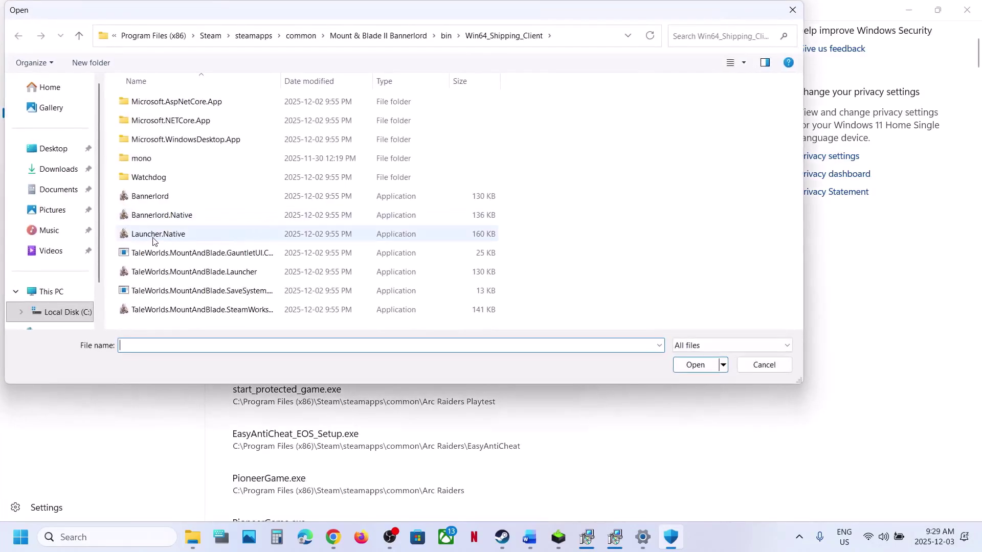
pyautogui.click(159, 235)
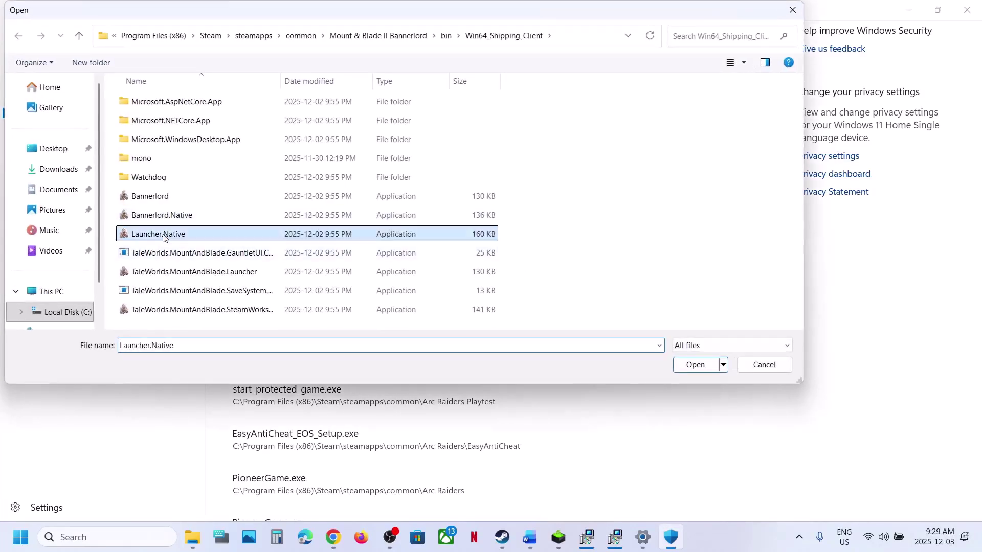
pyautogui.click(680, 366)
# - Add TaleWorlds.MountAndBlade.GauntletUI.CodeGenerator from the Win64_Shipping_Client folder to the apps allowed through Controlled folder access
pyautogui.click(327, 39)
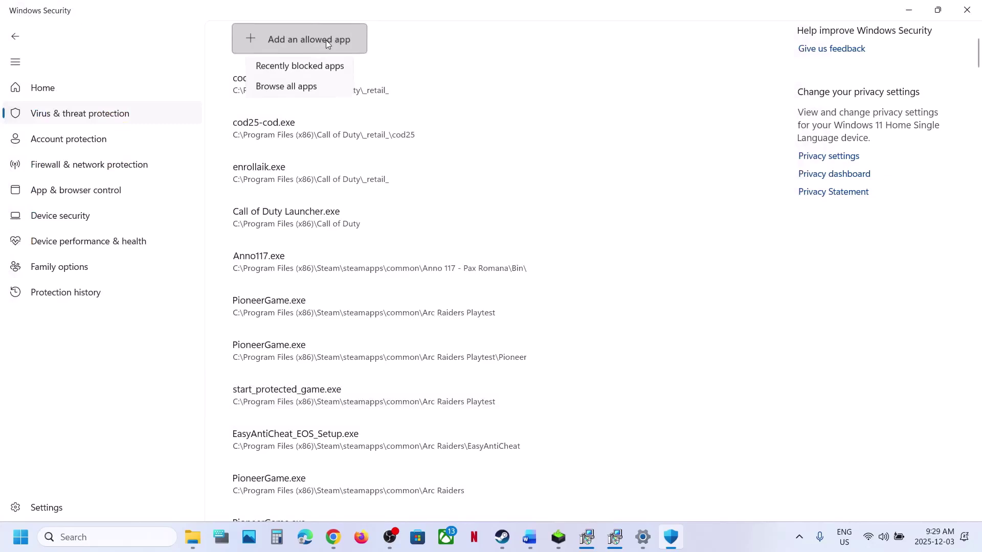
pyautogui.click(307, 88)
pyautogui.click(191, 254)
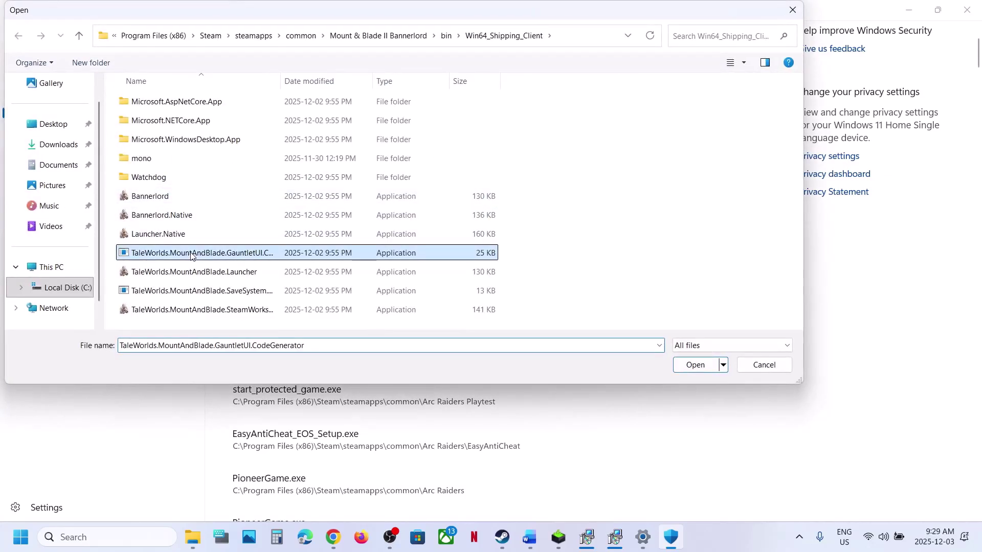
pyautogui.click(694, 365)
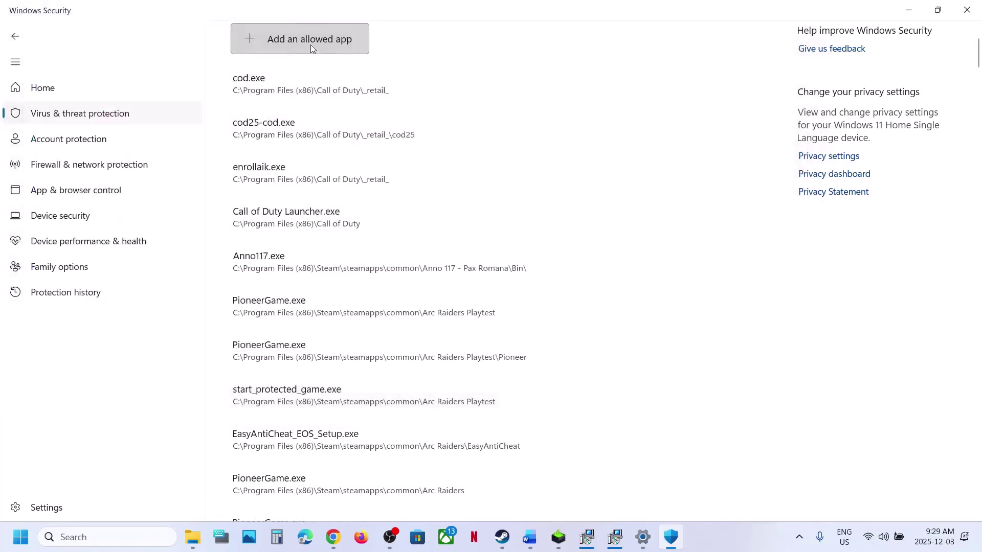
# - Add TaleWorlds.MountAndBlade.Launcher from the Win64_Shipping_Client folder to the apps allowed through Controlled folder access
pyautogui.click(311, 44)
pyautogui.click(303, 89)
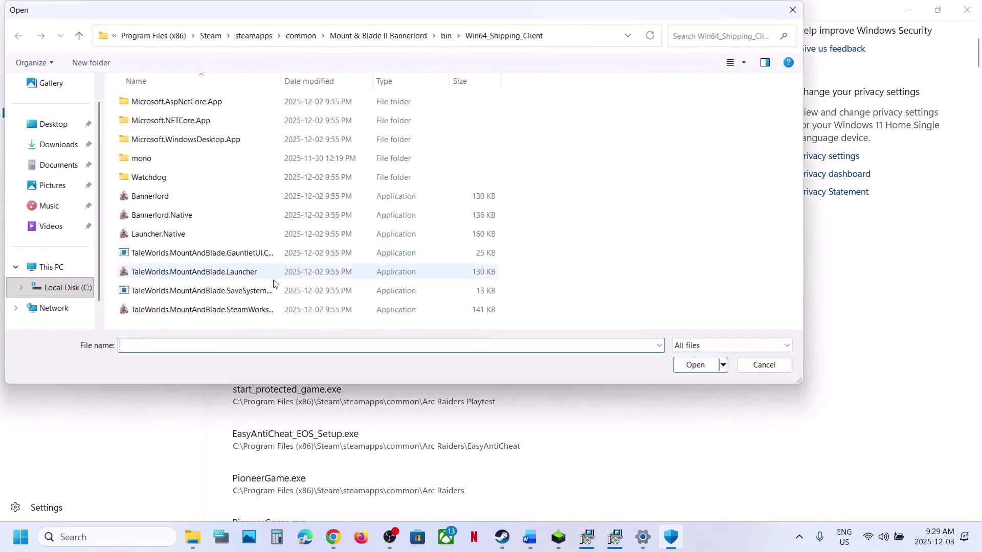
pyautogui.click(160, 275)
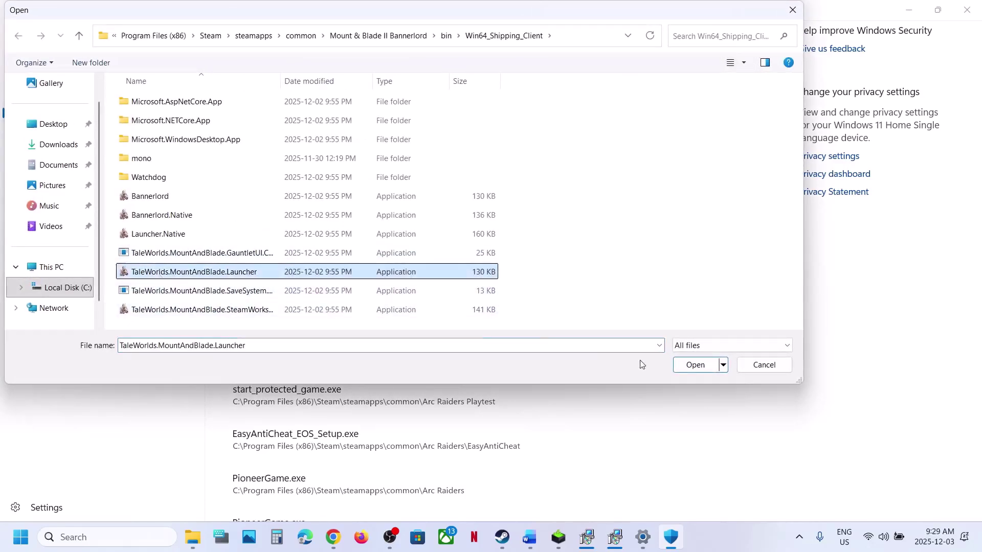
pyautogui.click(696, 365)
# - Add TaleWorlds.MountAndBlade.SaveSystem.CodeGenerator from the Win64_Shipping_Client folder to the apps allowed through Controlled folder access
pyautogui.click(291, 45)
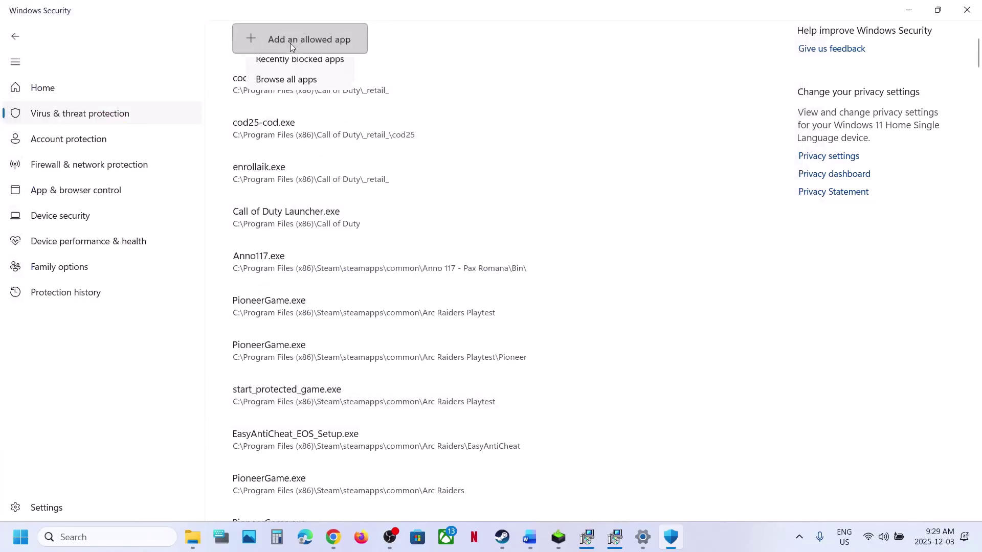
pyautogui.click(296, 84)
pyautogui.click(202, 290)
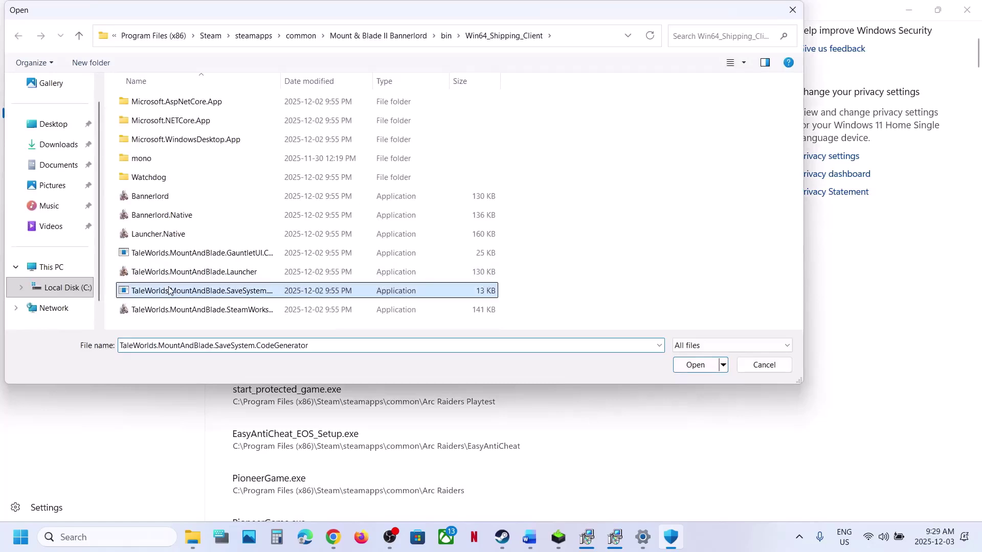
pyautogui.click(706, 367)
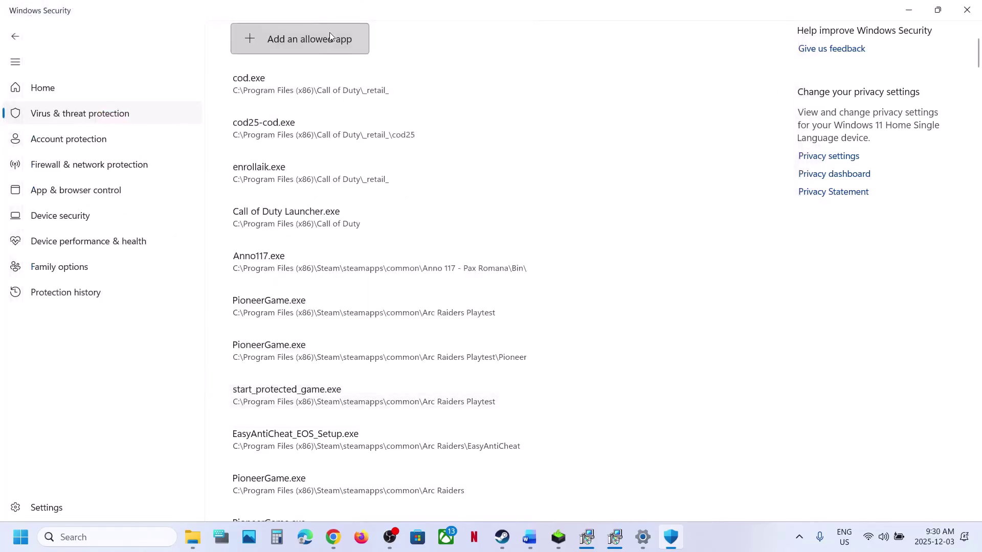
# - Add TaleWorlds.MountAndBlade.SteamWorkshop from the Win64_Shipping_Client folder to the apps allowed through Controlled folder access
pyautogui.click(330, 32)
pyautogui.click(314, 91)
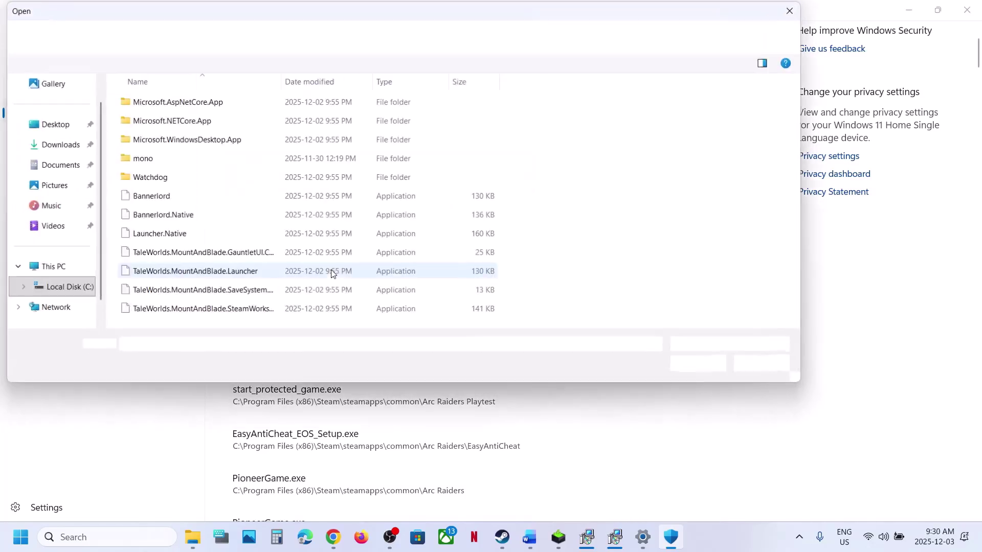
pyautogui.click(237, 309)
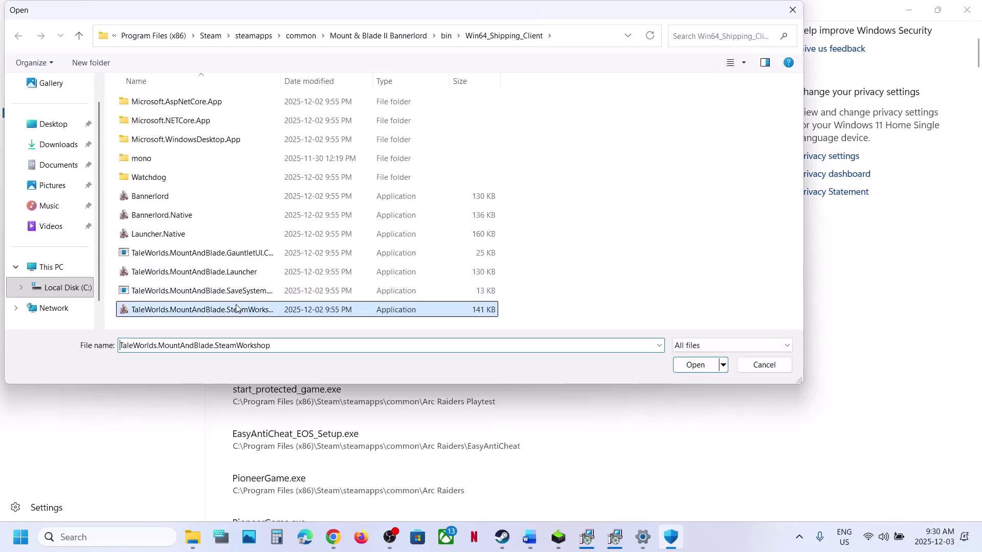
pyautogui.click(710, 363)
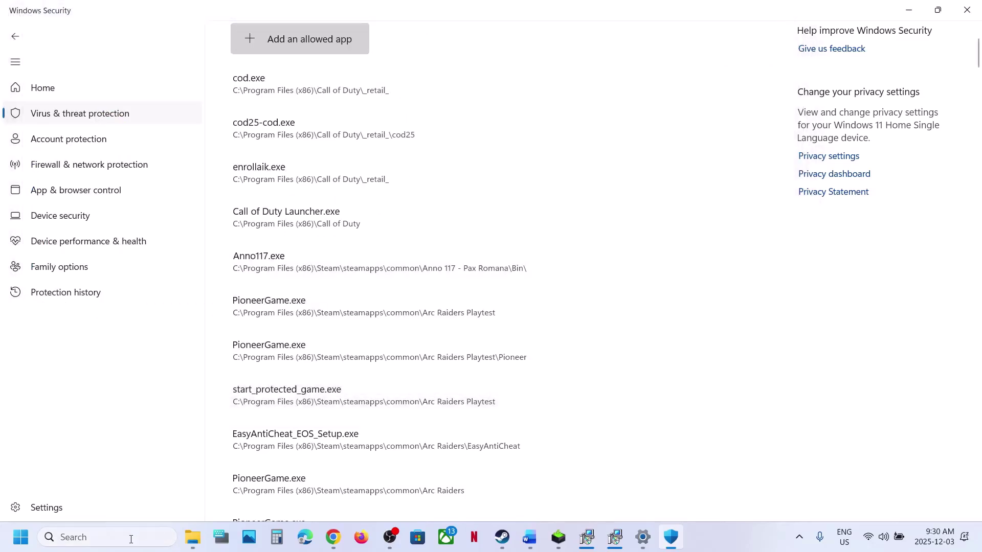
# - Open the apps allowed through Windows Defender Firewall in Control Panel and unlock the list for changes
pyautogui.click(131, 539)
pyautogui.write('cotrol')
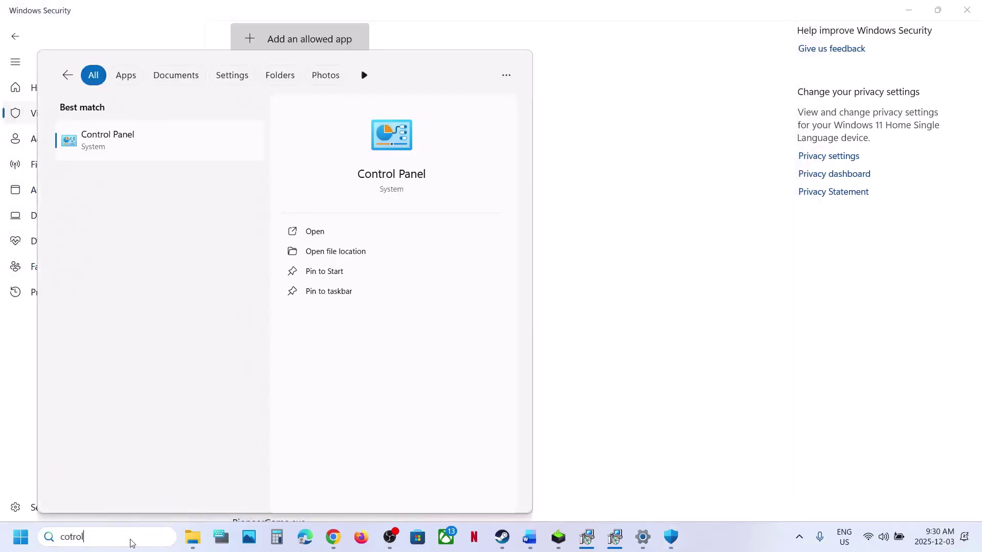
pyautogui.press('Return')
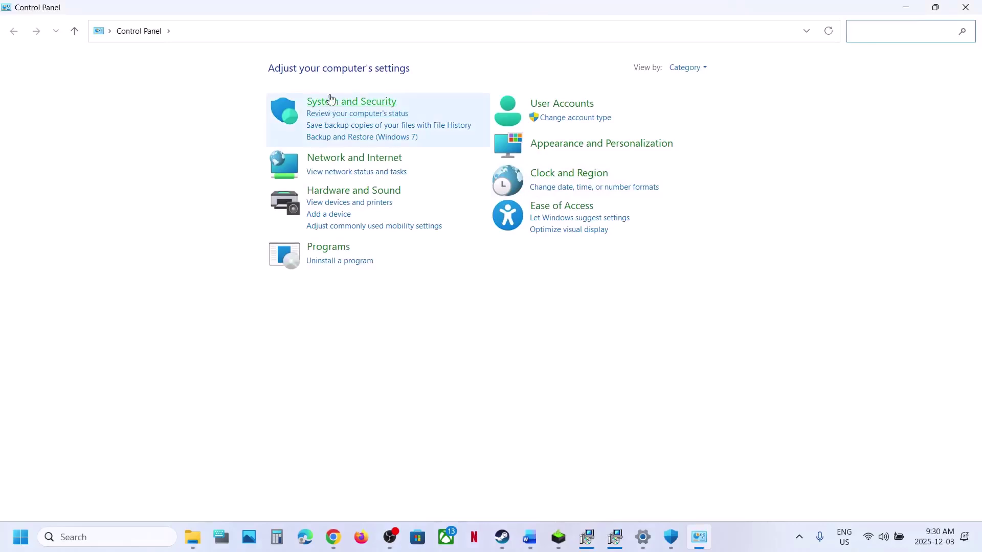
pyautogui.click(330, 101)
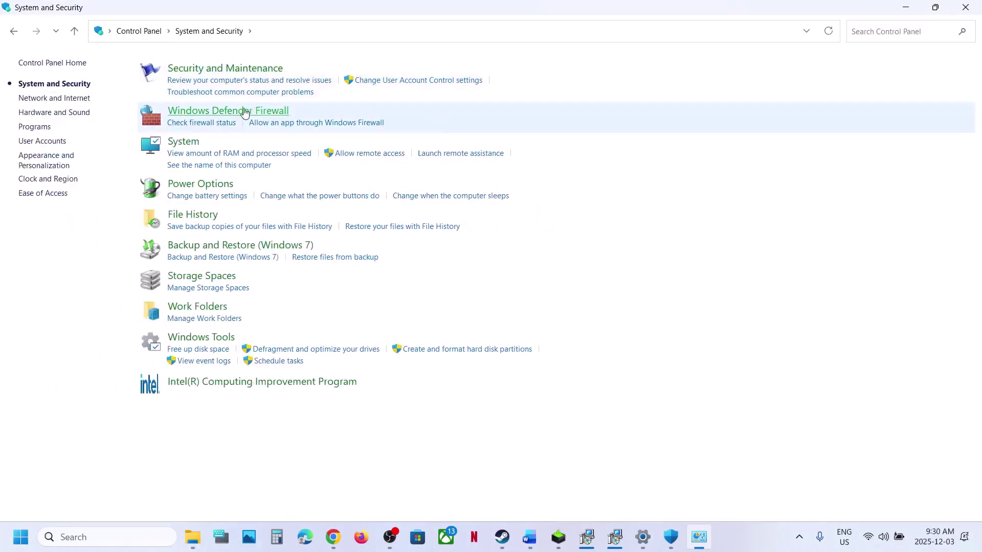
pyautogui.click(473, 120)
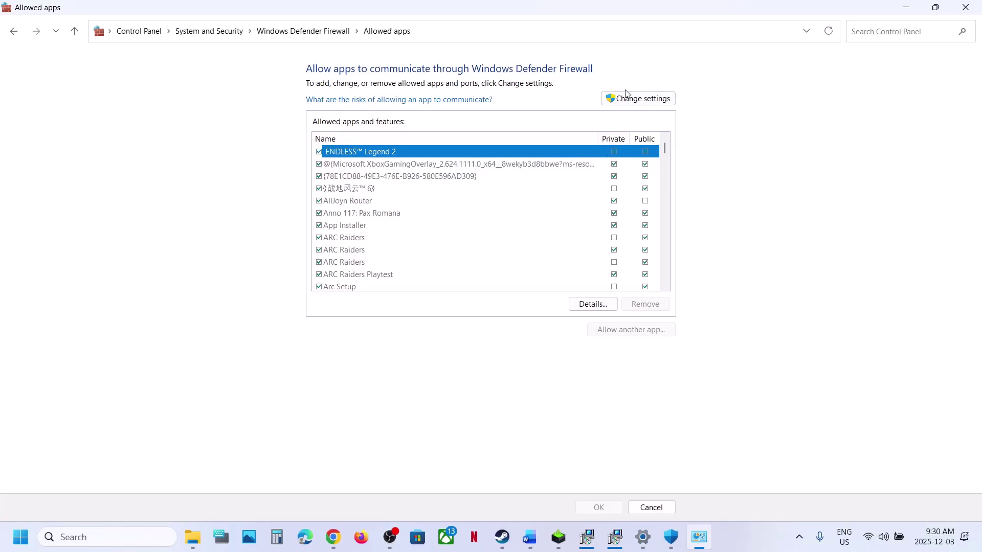
pyautogui.click(627, 97)
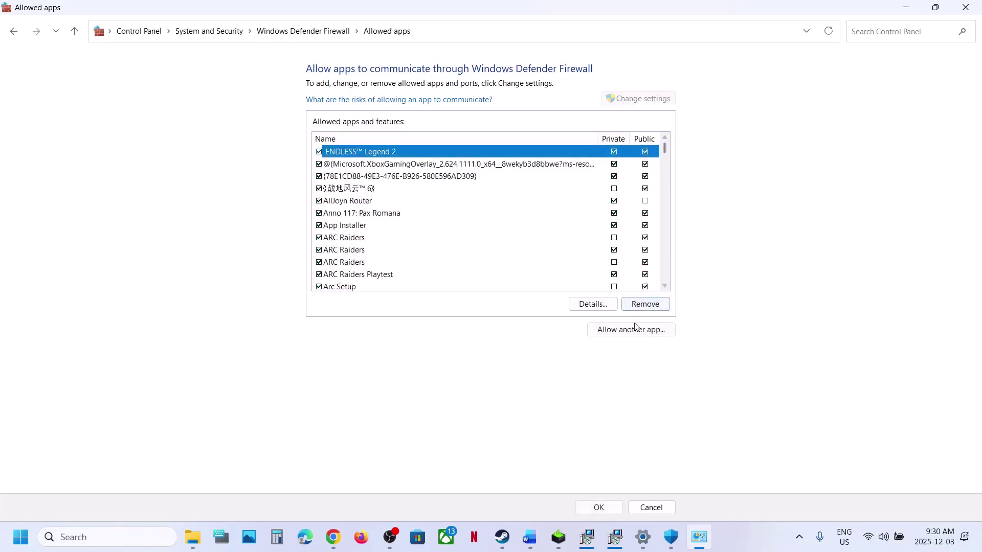
# - Start allowing another app through the firewall and browse to the Steam folder in Program Files (x86) on Local Disk (C:)
pyautogui.click(636, 328)
pyautogui.click(563, 330)
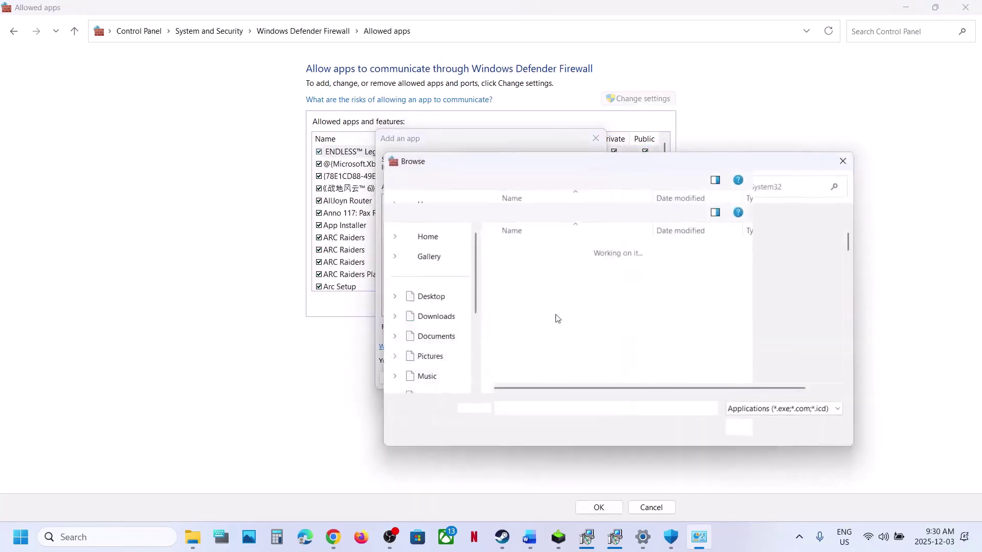
pyautogui.scroll(-3, 451, 356)
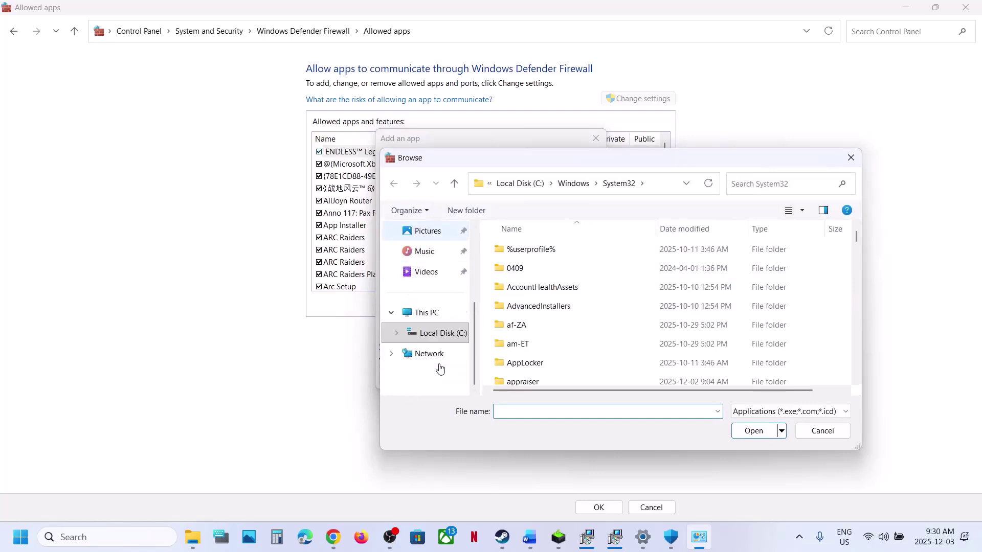
pyautogui.click(439, 314)
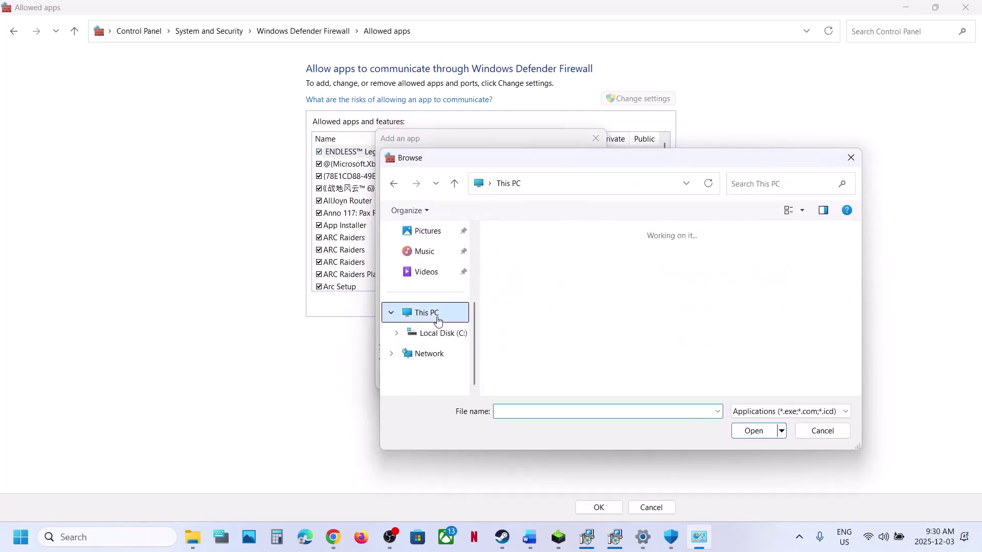
pyautogui.doubleClick(568, 265)
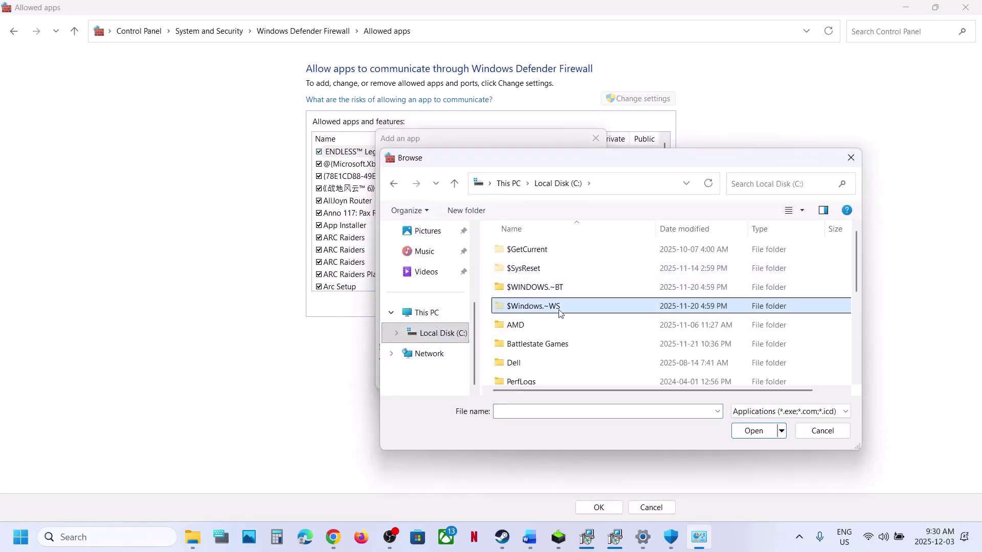
pyautogui.scroll(-2, 567, 307)
pyautogui.doubleClick(561, 319)
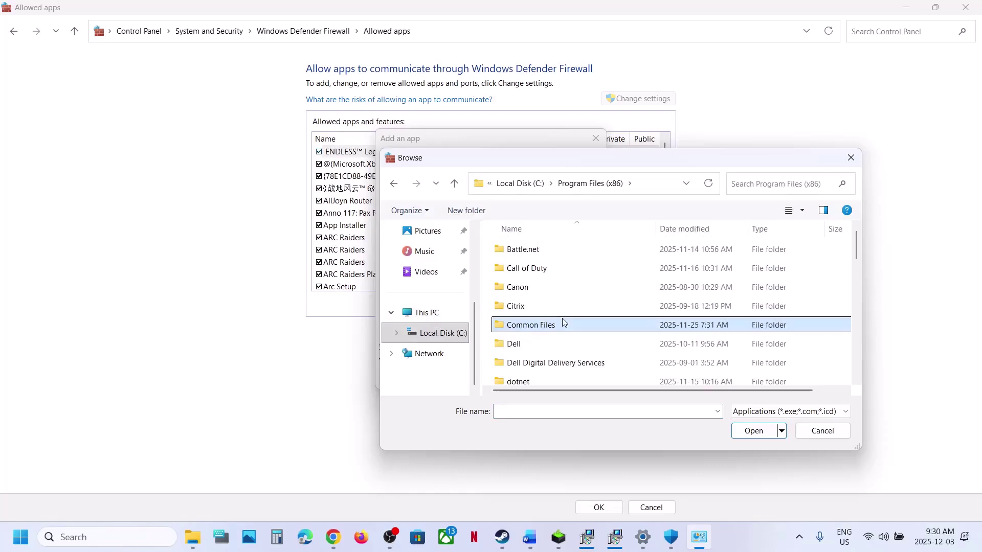
pyautogui.press('s')
pyautogui.doubleClick(524, 286)
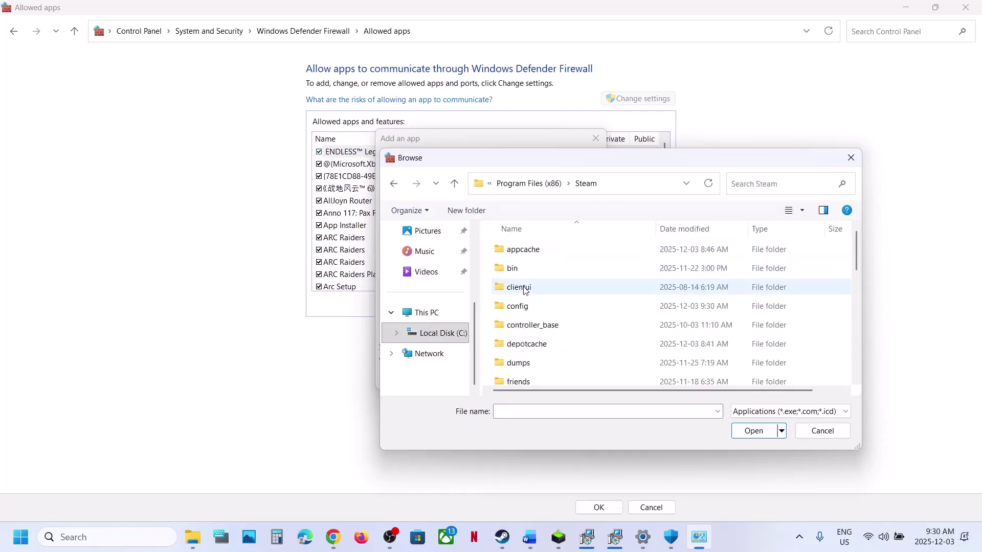
# - Browse from the Steam folder to steamapps, common, Mount & Blade II Bannerlord, bin, Win64_Shipping_Client
pyautogui.click(524, 288)
pyautogui.press('s')
pyautogui.press('s')
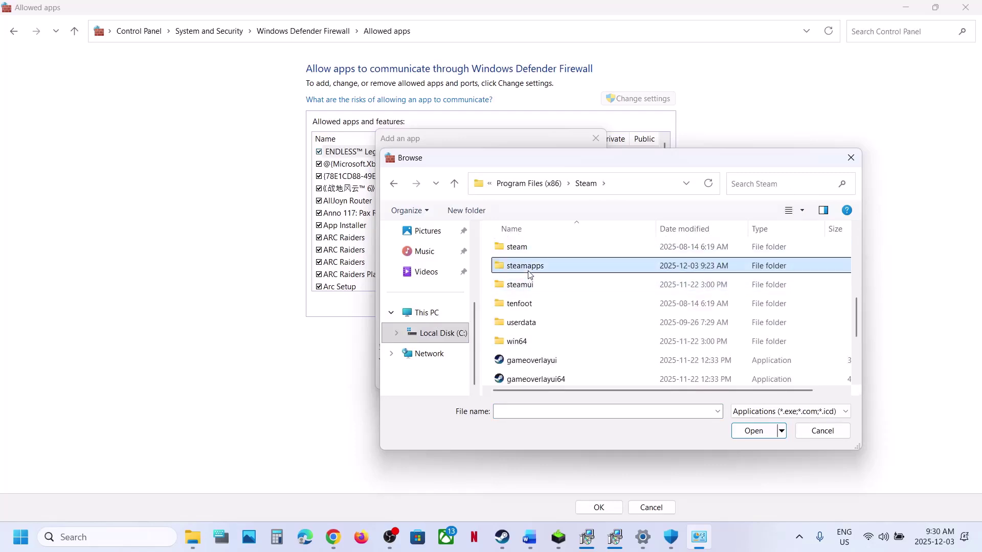
pyautogui.press('Return')
pyautogui.press('c')
pyautogui.press('Return')
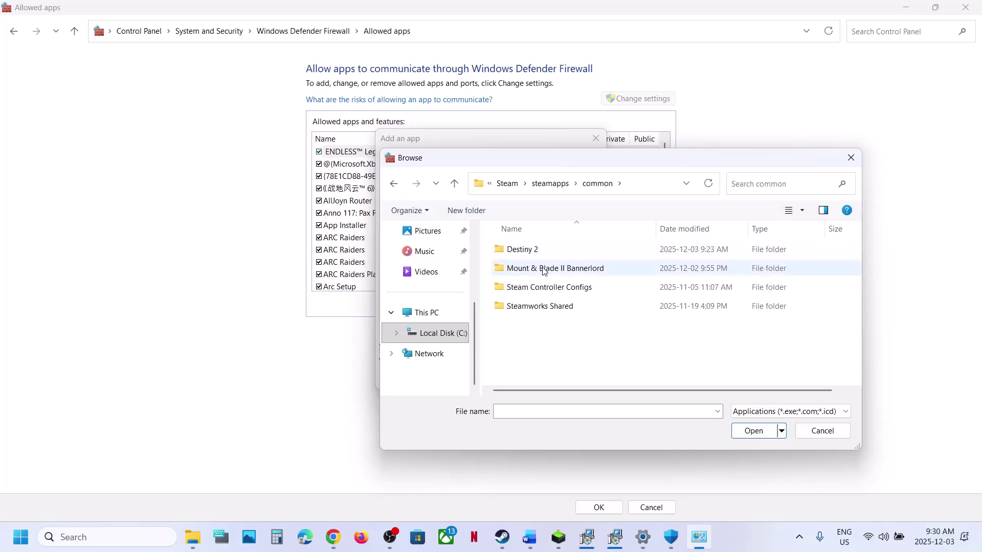
pyautogui.doubleClick(543, 269)
pyautogui.doubleClick(521, 250)
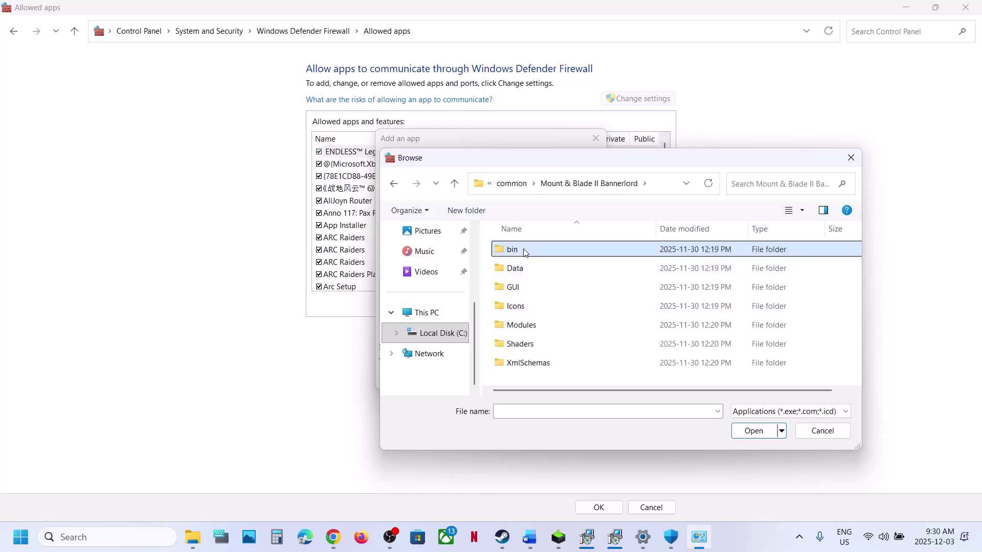
pyautogui.doubleClick(532, 267)
# - Add the Bannerlord application from the Win64_Shipping_Client folder to the apps allowed through the firewall
pyautogui.scroll(-2, 535, 268)
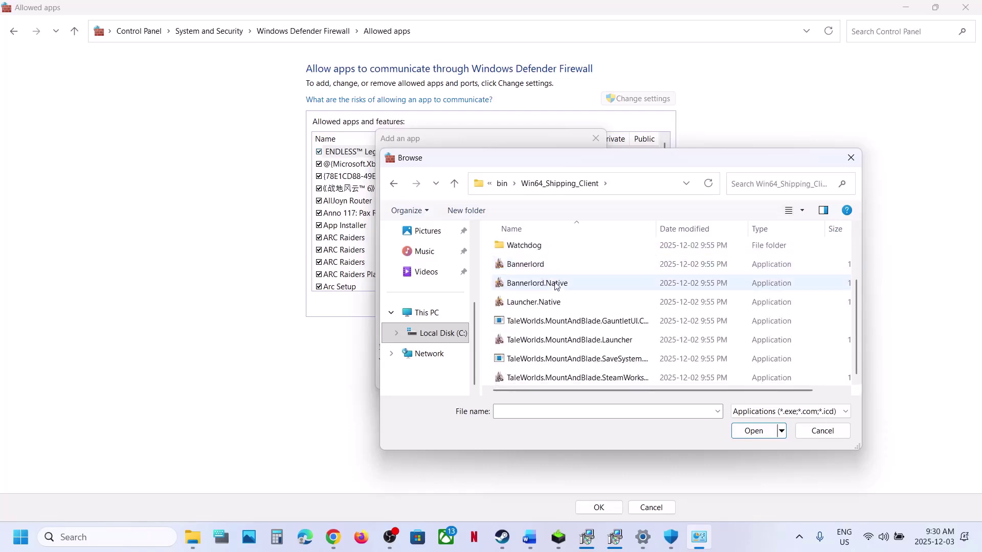
pyautogui.click(534, 264)
pyautogui.click(736, 431)
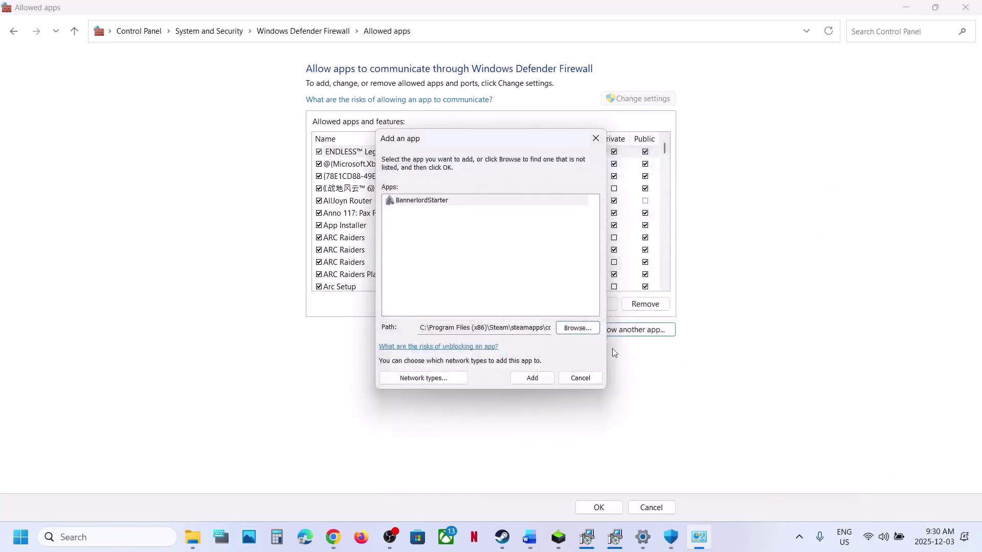
pyautogui.click(527, 377)
# - Add the Bannerlord.Native application from the Win64_Shipping_Client folder to the apps allowed through the firewall
pyautogui.click(619, 331)
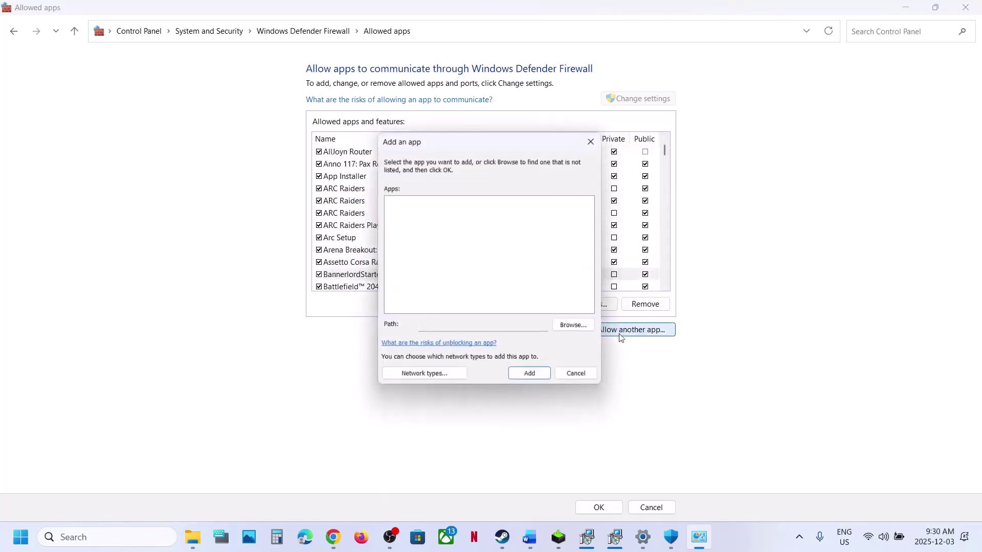
pyautogui.click(587, 330)
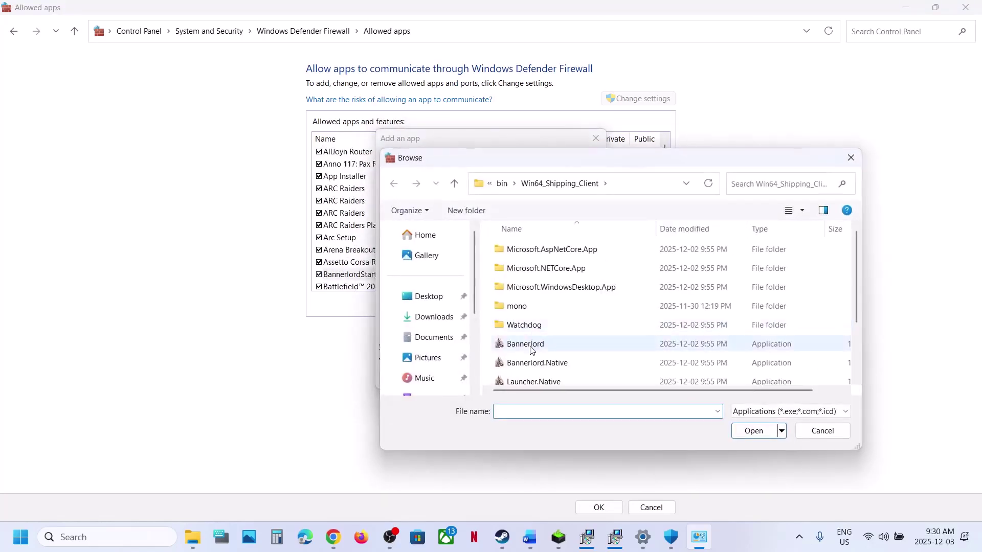
pyautogui.click(530, 364)
pyautogui.doubleClick(531, 364)
pyautogui.click(527, 378)
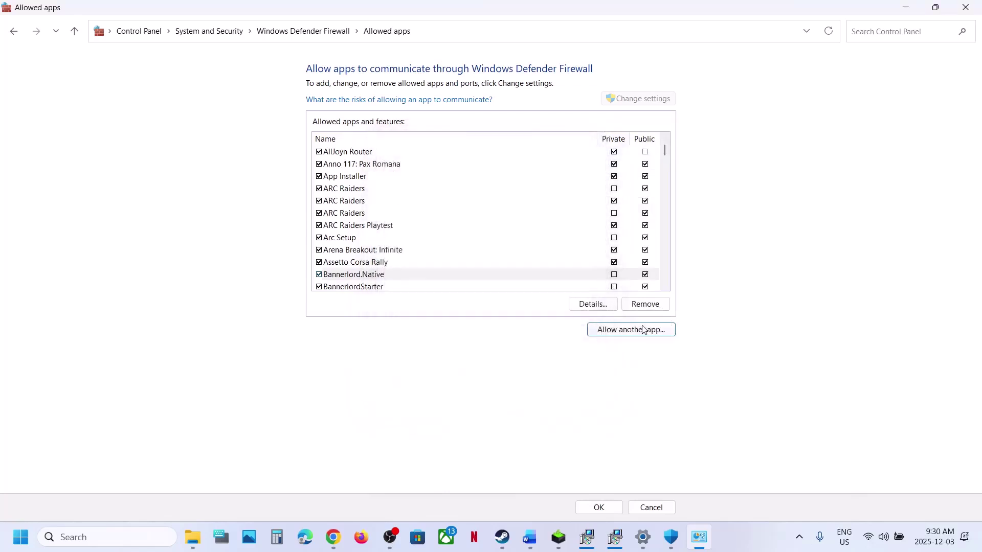
# - Add the Launcher.Native application from the Win64_Shipping_Client folder to the apps allowed through the firewall
pyautogui.click(644, 330)
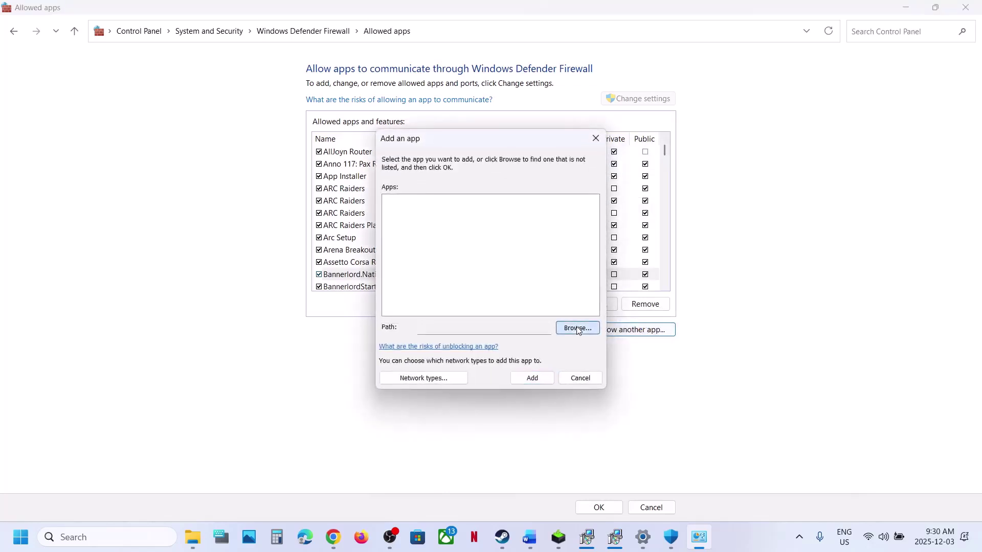
pyautogui.click(578, 328)
pyautogui.scroll(-2, 519, 307)
pyautogui.doubleClick(542, 322)
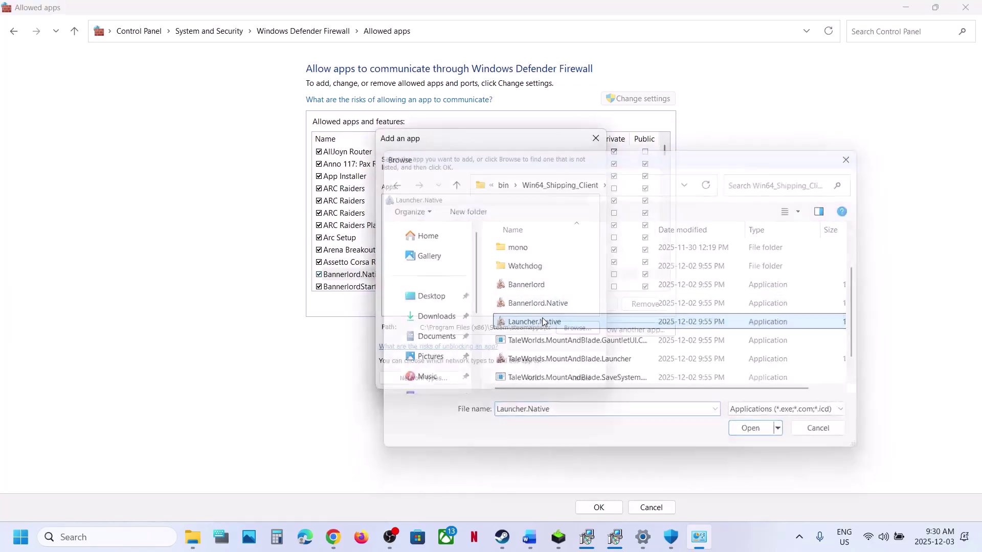
pyautogui.click(544, 378)
# - Add the TaleWorlds.MountAndBlade.GauntletUI.CodeGenerator application from the Win64_Shipping_Client folder to the apps allowed through the firewall
pyautogui.click(637, 331)
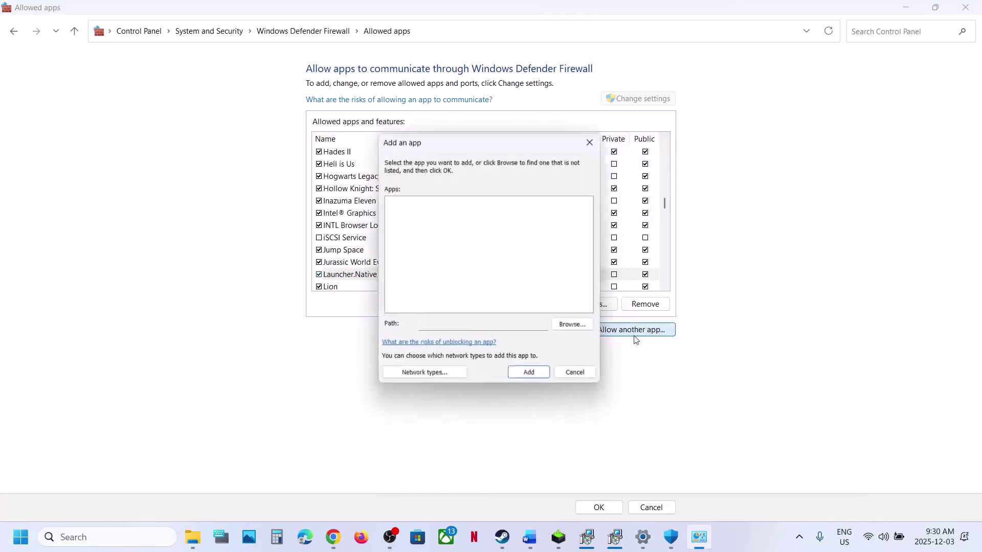
pyautogui.click(582, 330)
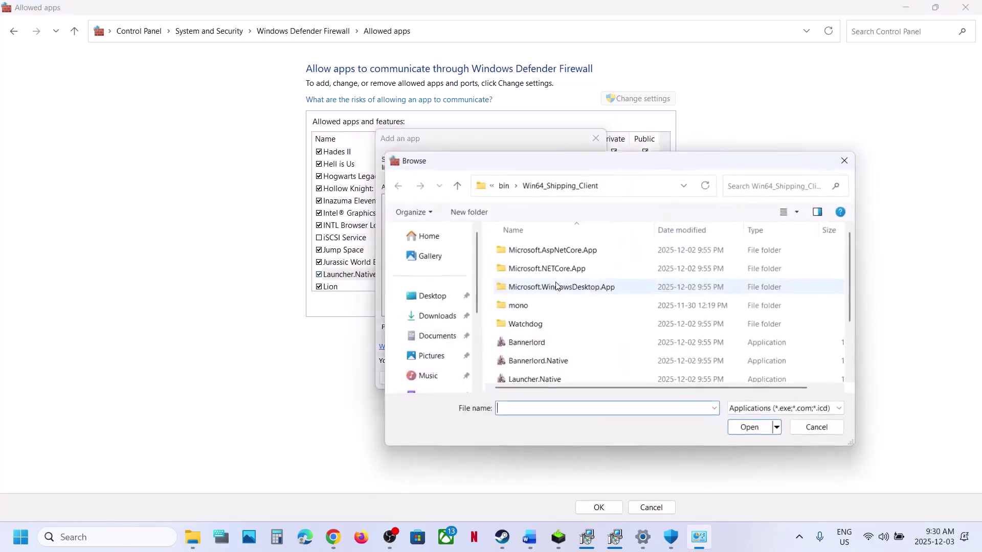
pyautogui.scroll(-3, 558, 286)
pyautogui.click(551, 321)
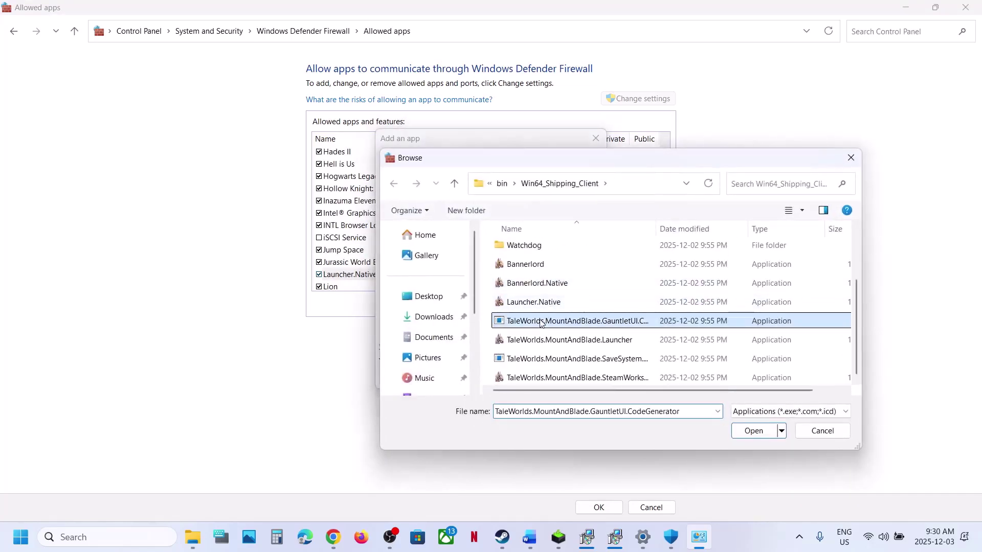
pyautogui.click(749, 430)
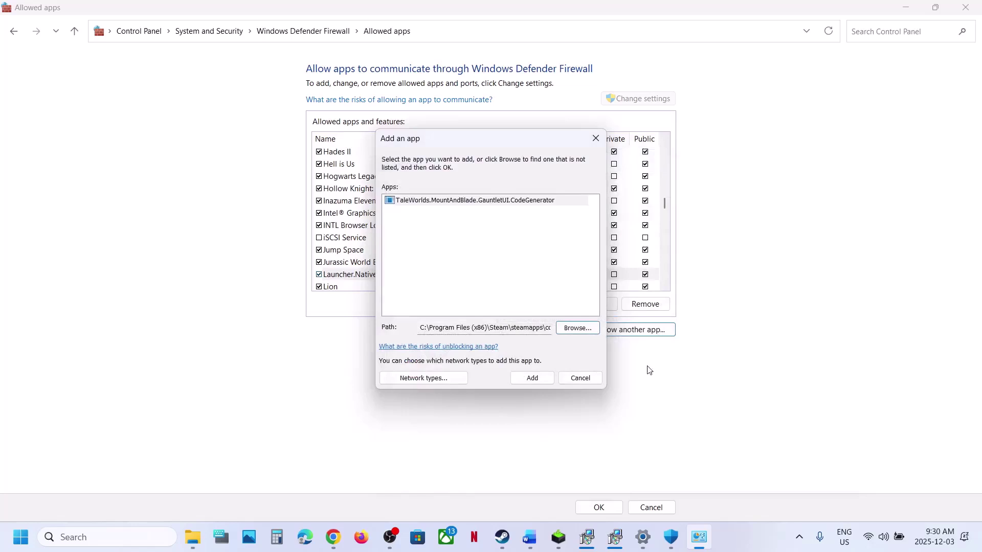
pyautogui.click(543, 379)
# - Try to add the TaleWorlds.MountAndBlade.Launcher application from the Win64_Shipping_Client folder to the apps allowed through the firewall
pyautogui.click(624, 334)
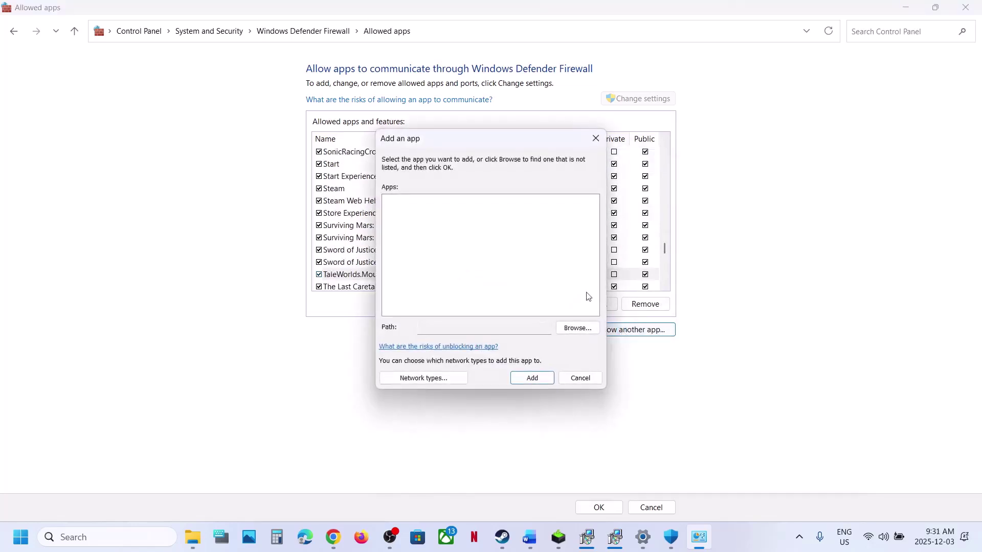
pyautogui.click(575, 329)
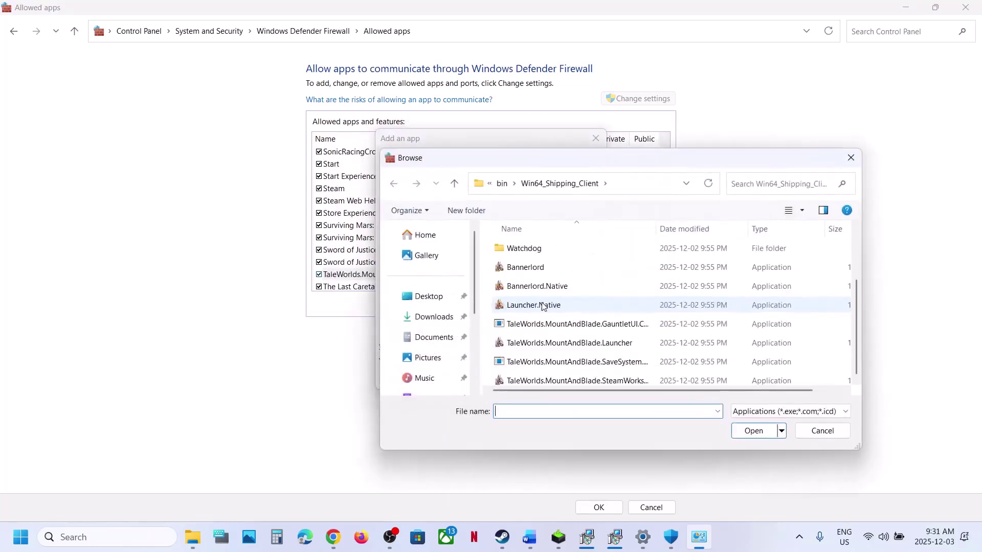
pyautogui.doubleClick(567, 346)
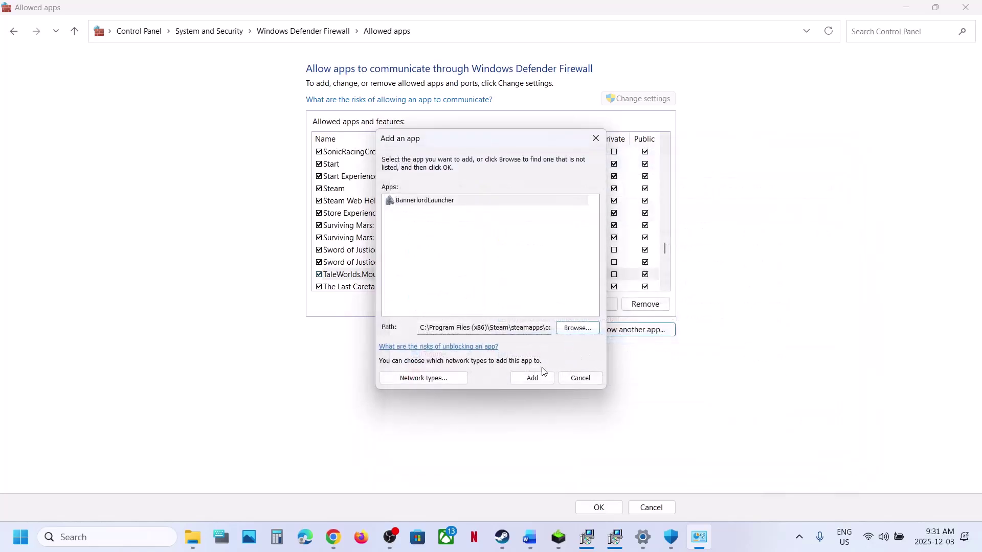
pyautogui.click(541, 377)
pyautogui.click(582, 316)
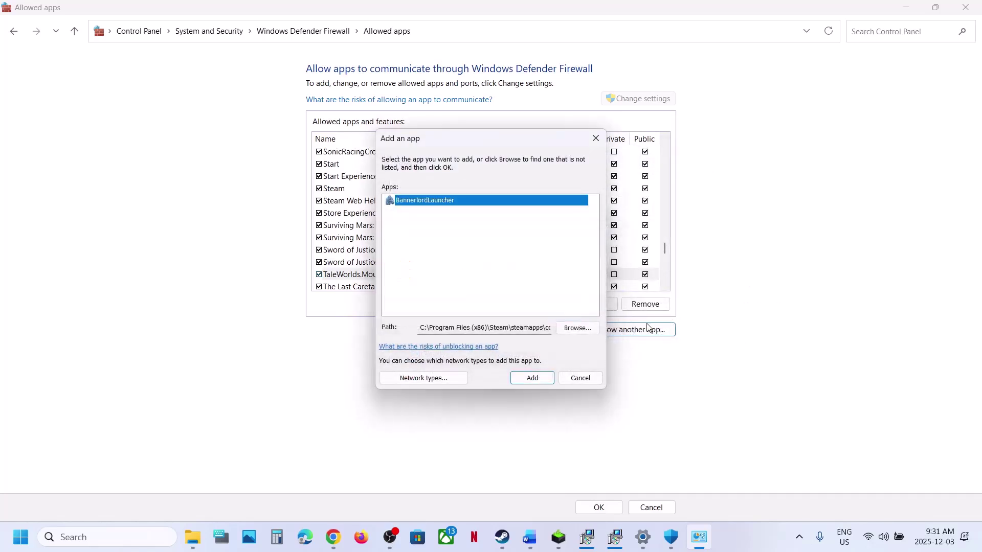
# - Add the TaleWorlds.MountAndBlade.SaveSystem.CodeGenerator application from the Win64_Shipping_Client folder to the apps allowed through the firewall
pyautogui.click(596, 328)
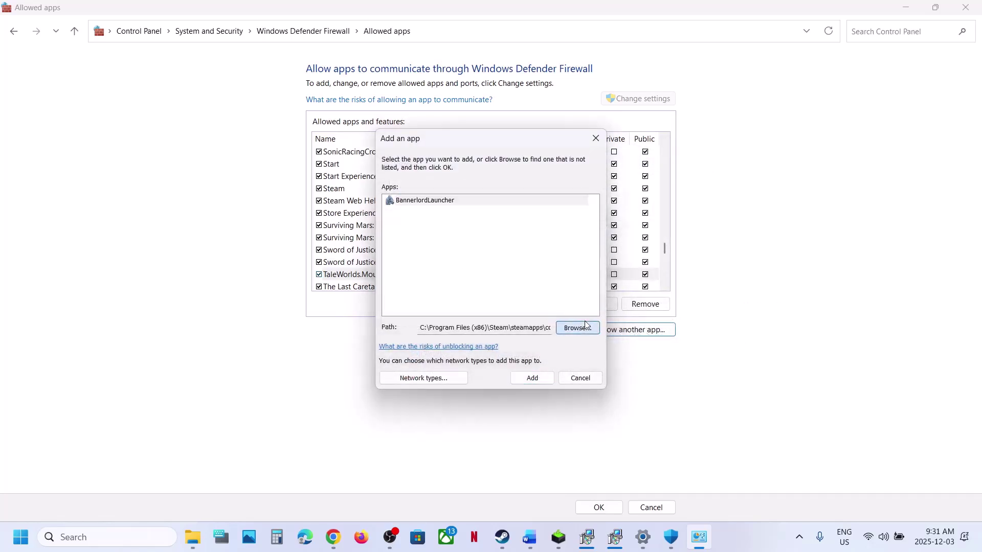
pyautogui.scroll(-2, 563, 299)
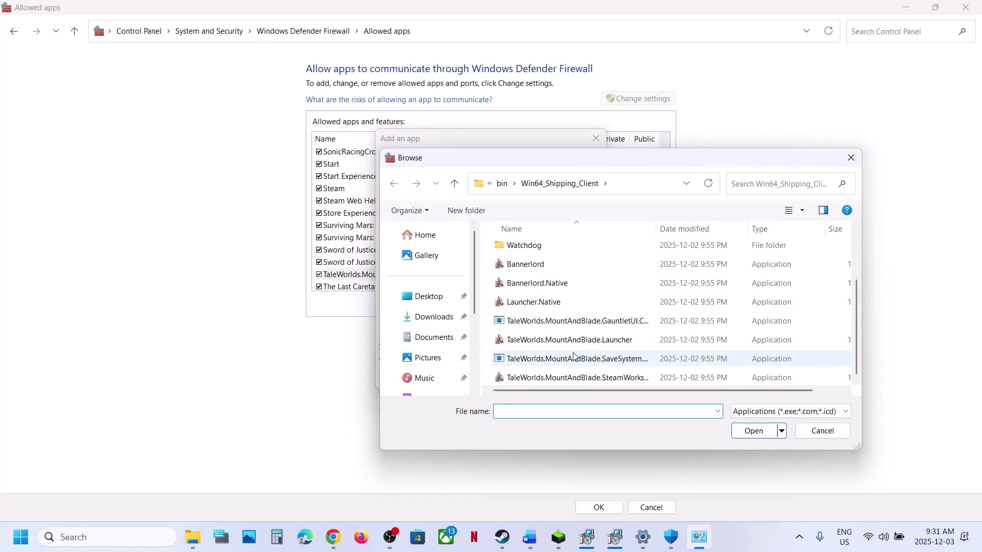
pyautogui.click(552, 361)
pyautogui.click(754, 430)
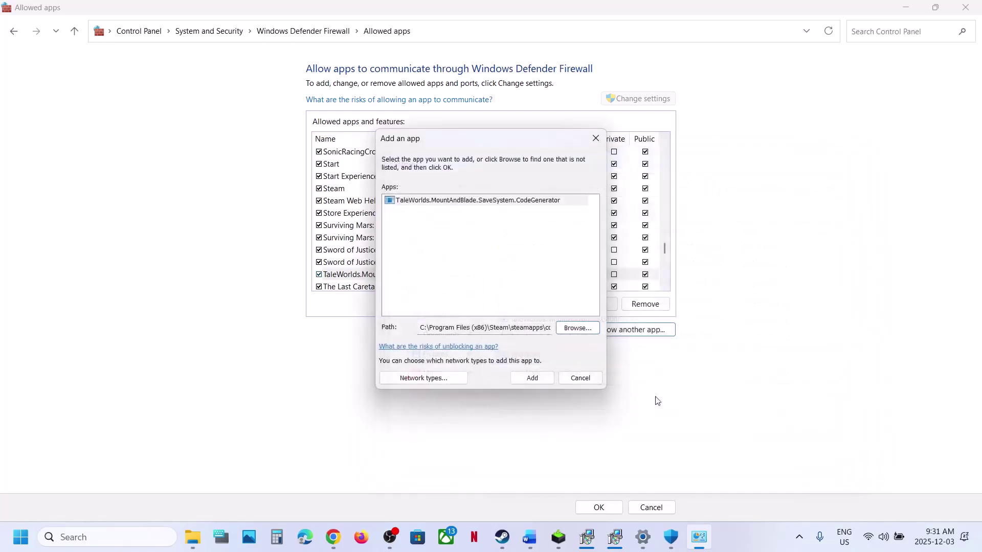
pyautogui.click(547, 379)
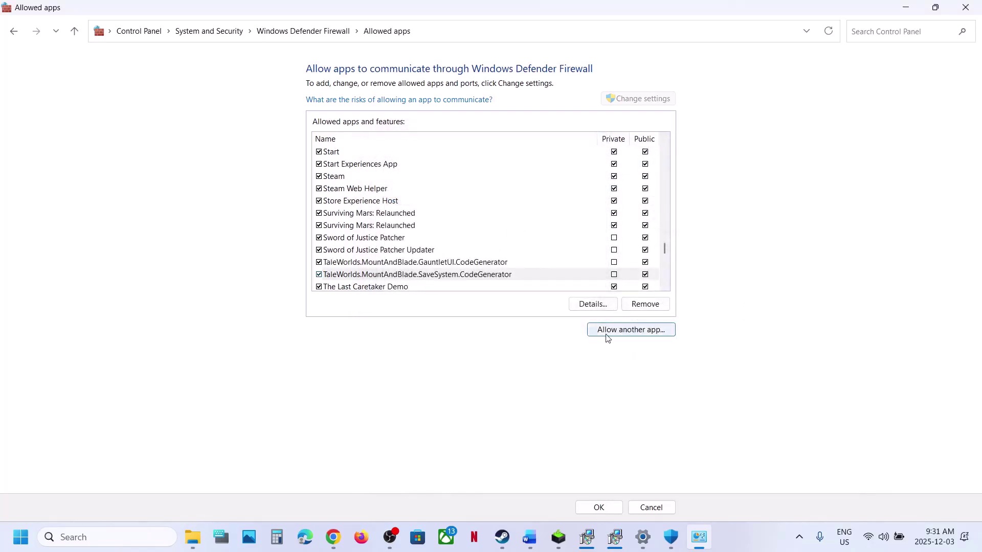
# - Add the TaleWorlds.MountAndBlade.SteamWorks application from the Win64_Shipping_Client folder to the apps allowed through the firewall
pyautogui.click(608, 334)
pyautogui.click(585, 330)
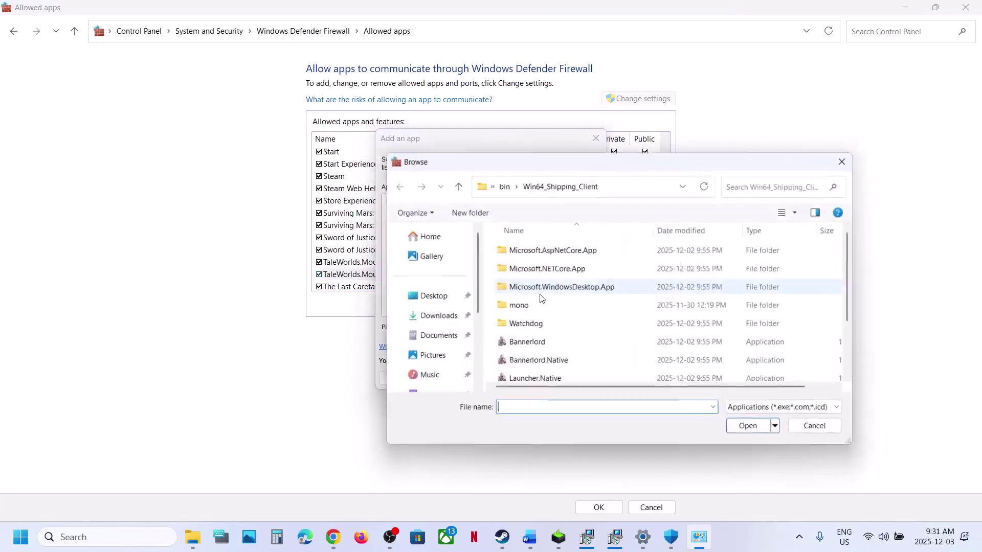
pyautogui.scroll(-5, 511, 294)
pyautogui.click(583, 377)
pyautogui.doubleClick(583, 376)
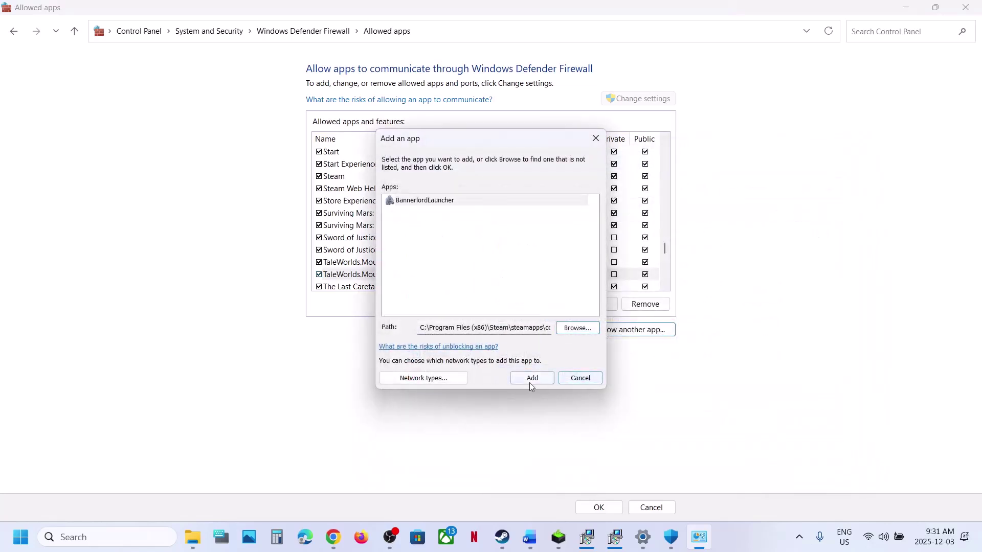
pyautogui.click(528, 382)
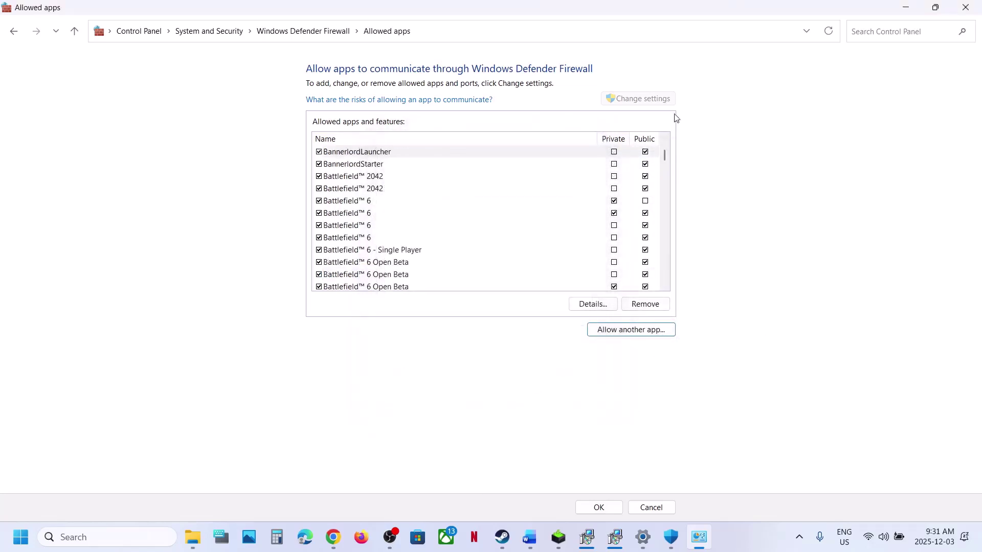
# - Close the firewall's allowed apps window, Windows Security and Settings to return to the troubleshooting document
pyautogui.click(966, 7)
pyautogui.click(966, 12)
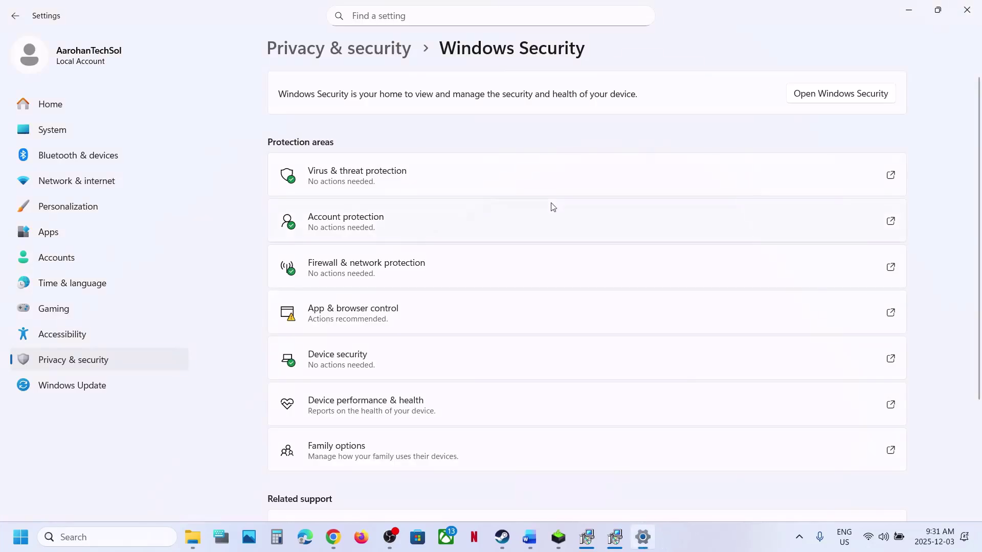
pyautogui.click(967, 9)
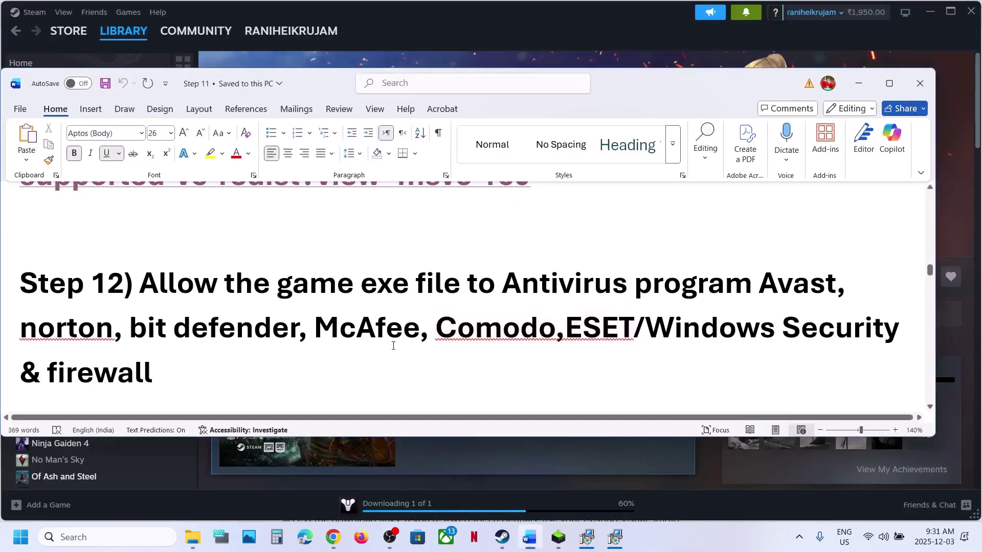
# - Review the antivirus programs named in Step 12 of the document and open the NVIDIA driver download link under Step 13
pyautogui.scroll(-1, 393, 346)
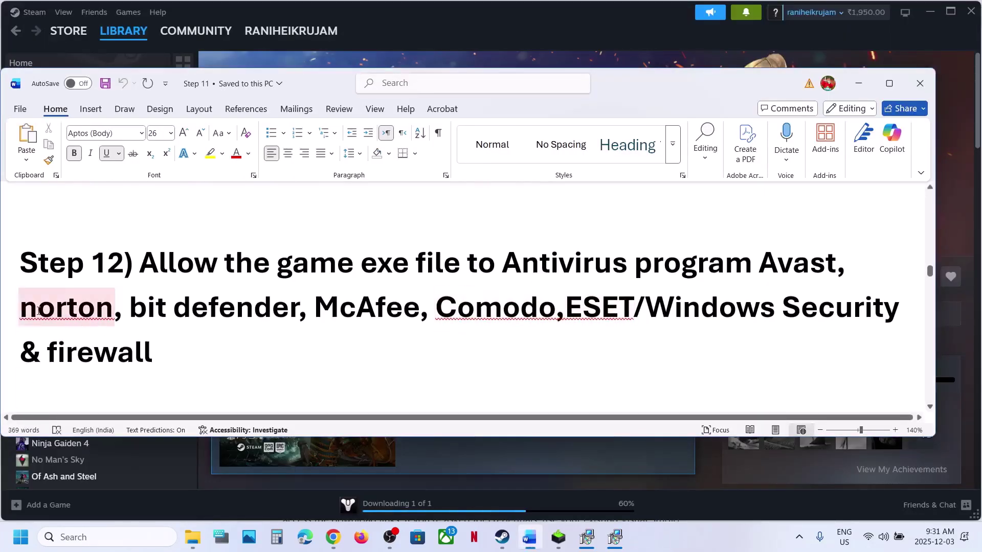
pyautogui.moveTo(38, 310); pyautogui.dragTo(742, 314)
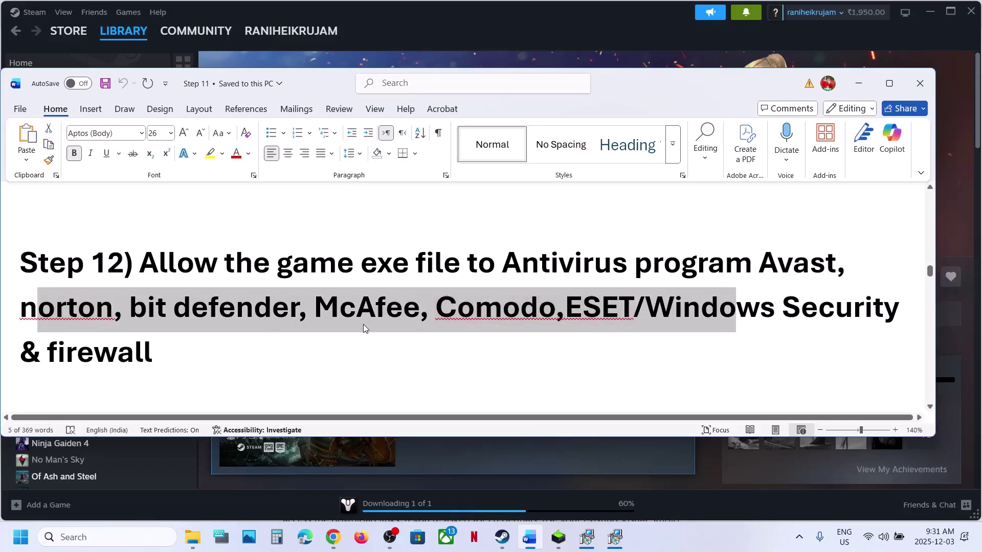
pyautogui.scroll(-3, 384, 325)
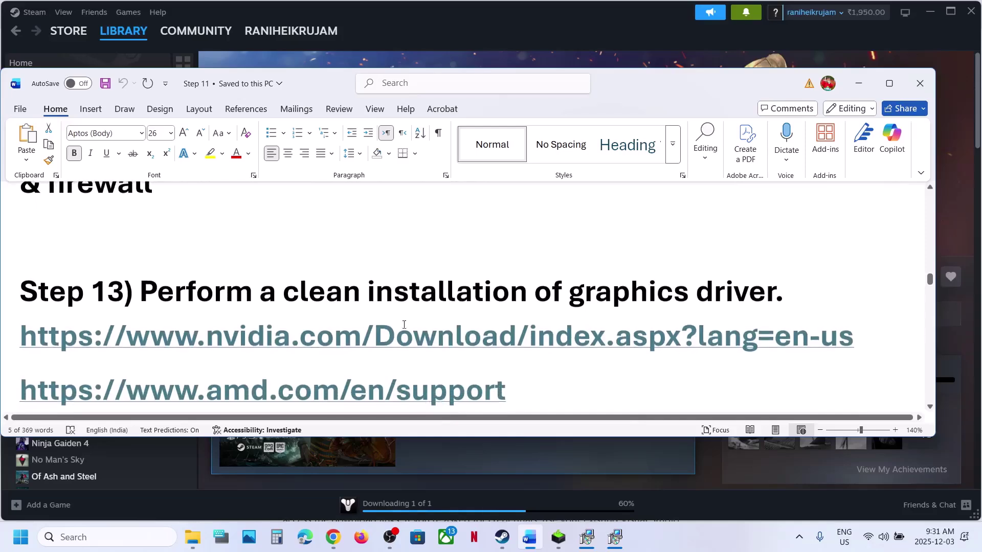
pyautogui.scroll(-1, 404, 325)
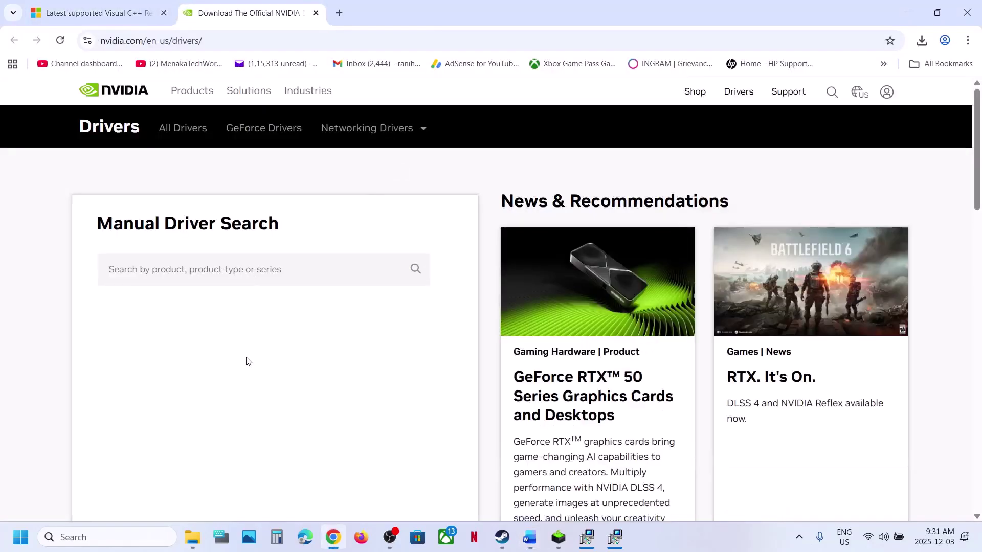
# - Search the NVIDIA site for GeForce RTX 3050 Laptop GPU drivers for Windows 11 in English (US)
pyautogui.scroll(-4, 246, 361)
pyautogui.scroll(4, 213, 239)
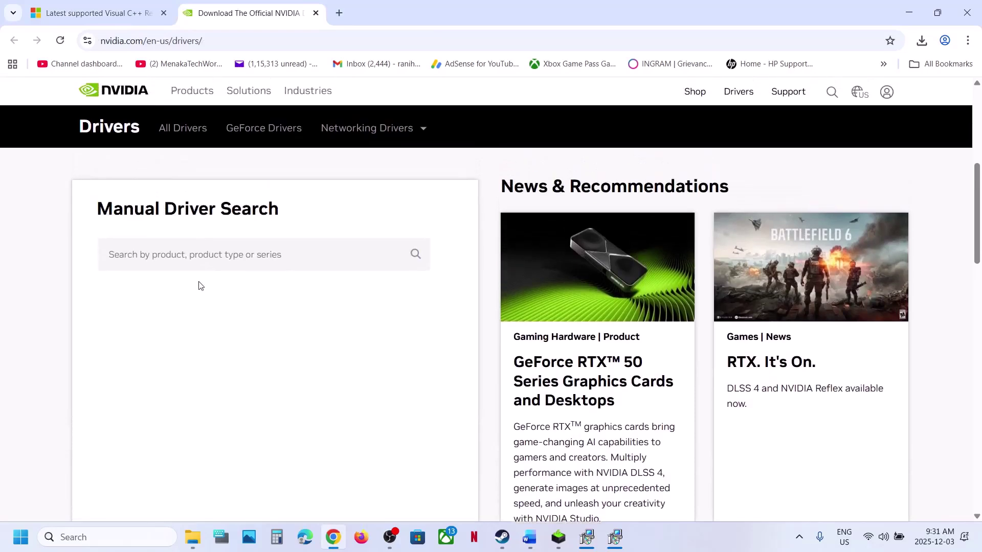
pyautogui.scroll(-2, 200, 286)
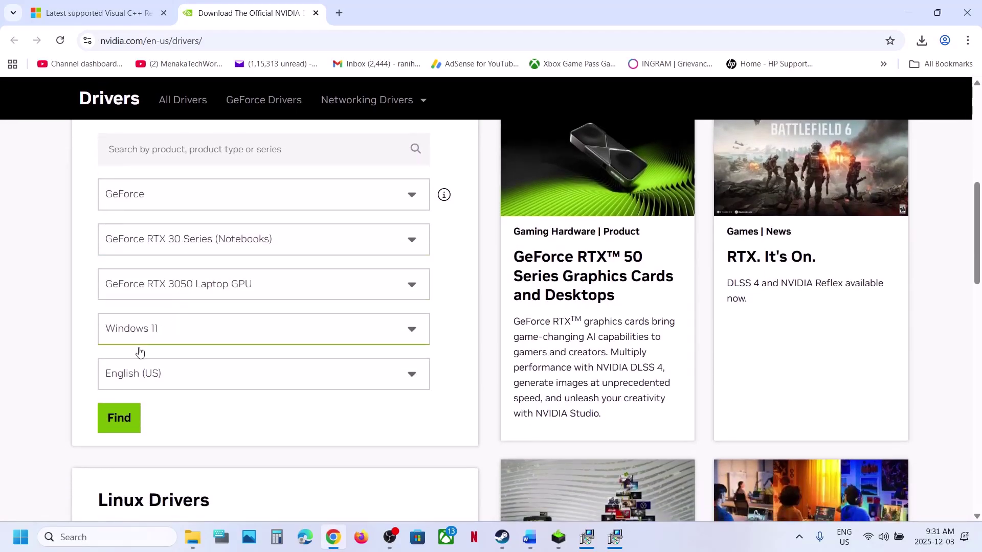
pyautogui.click(123, 418)
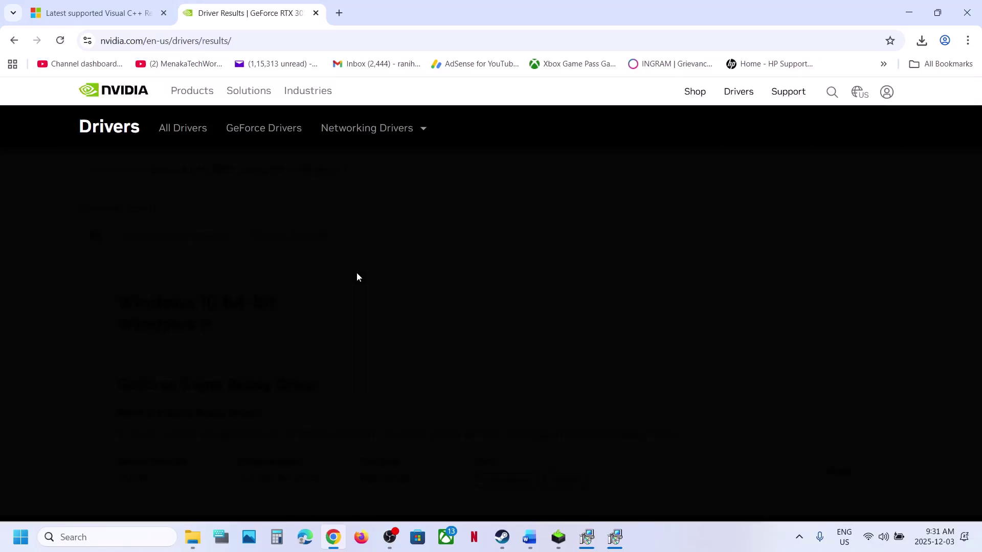
# - Download the GeForce Game Ready Driver version 581.80 and check its progress in the recent downloads
pyautogui.scroll(-4, 352, 325)
pyautogui.scroll(-1, 353, 326)
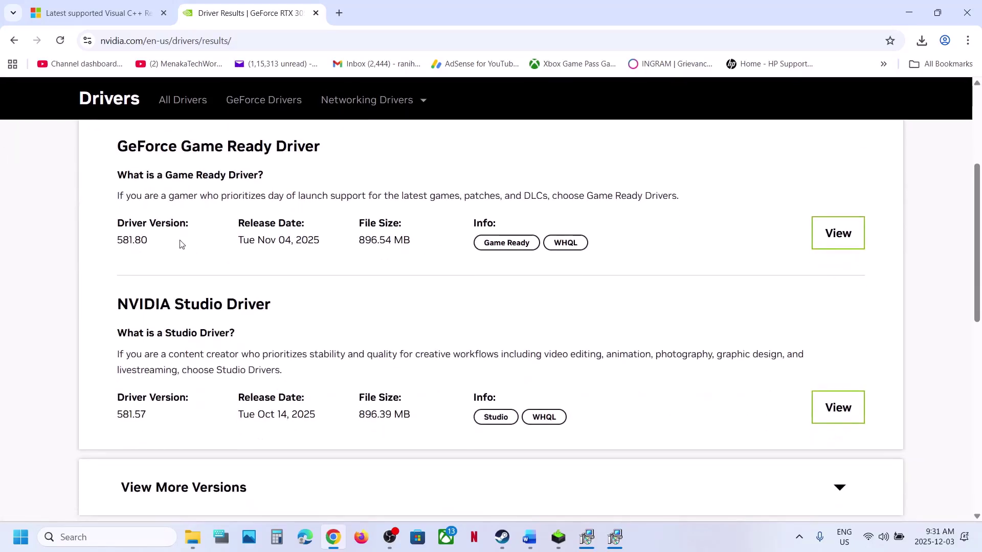
pyautogui.click(839, 233)
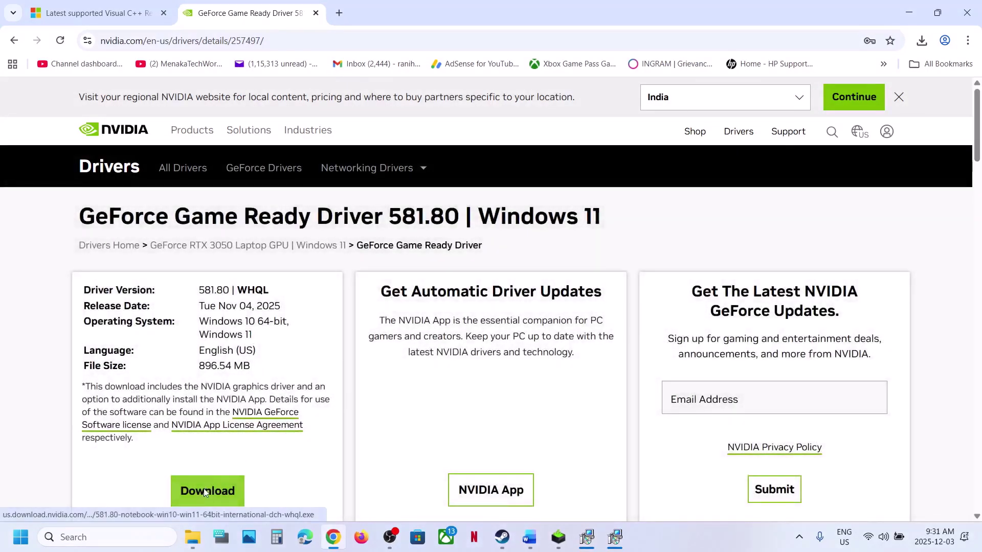
pyautogui.click(204, 492)
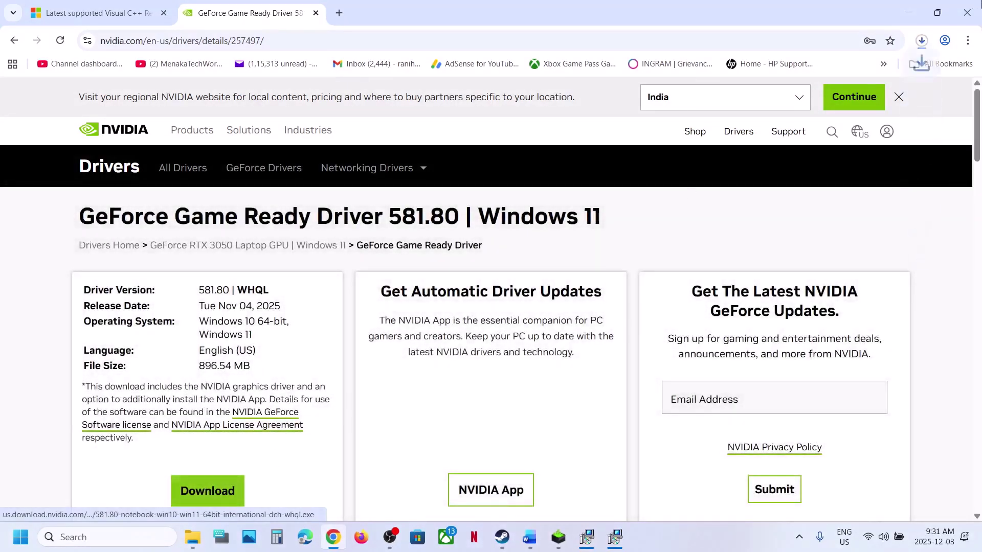
pyautogui.click(927, 44)
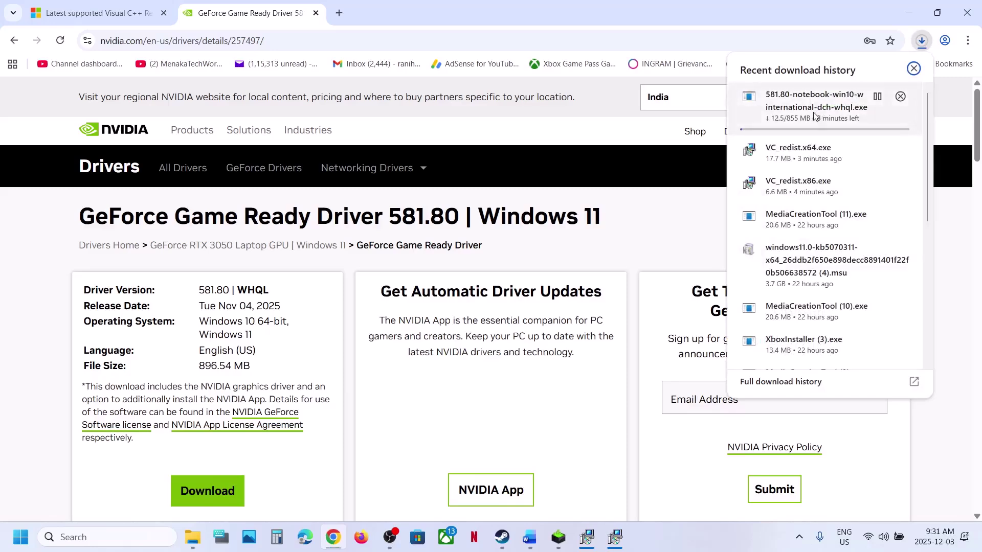
# - Switch to the NVIDIA Installer, accept the license agreement, and proceed with Custom (Advanced) installation to the clean installation option
pyautogui.click(563, 540)
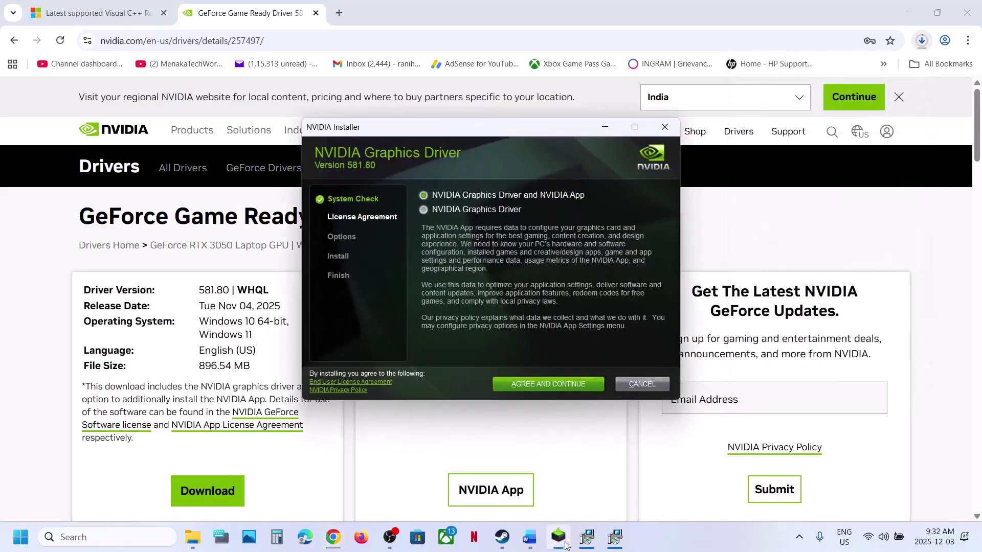
pyautogui.click(548, 392)
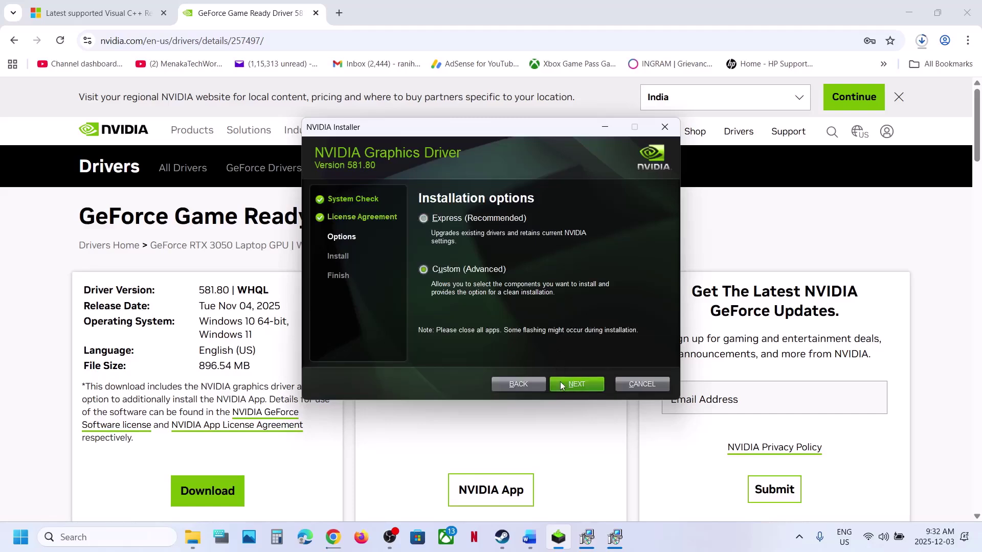
pyautogui.click(560, 383)
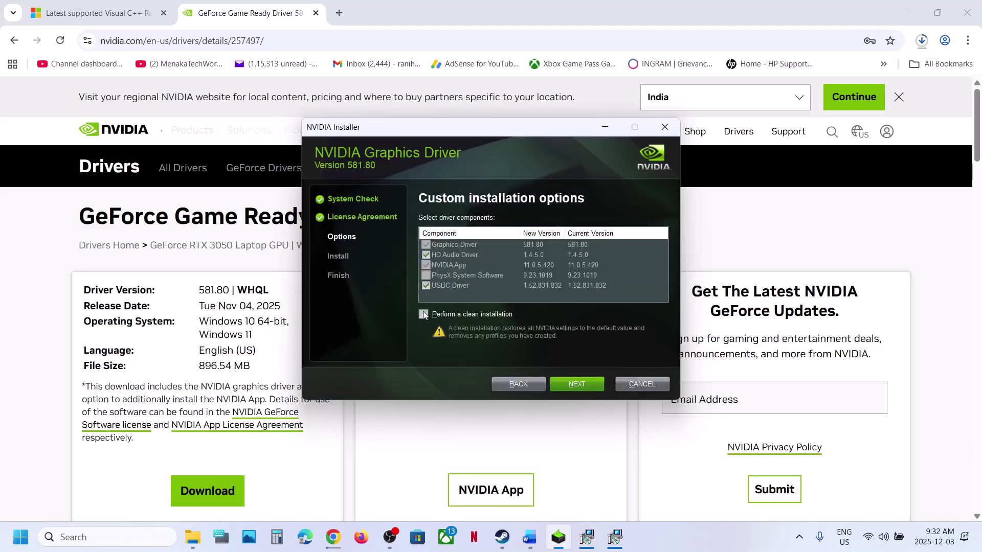
pyautogui.click(540, 440)
# - Show the computer's restart option, and return to the Word document to open the AMD support link under Step 13
pyautogui.click(21, 537)
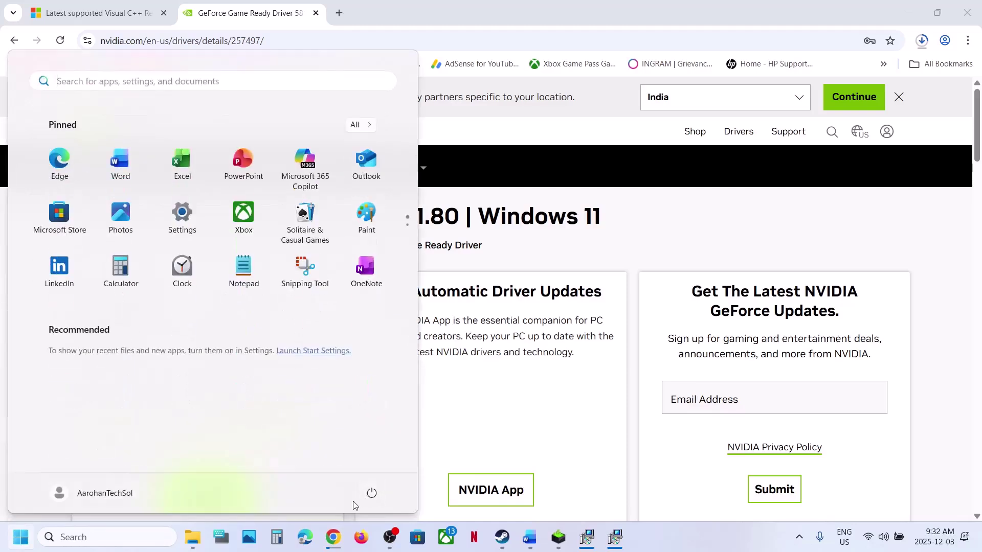
pyautogui.click(372, 494)
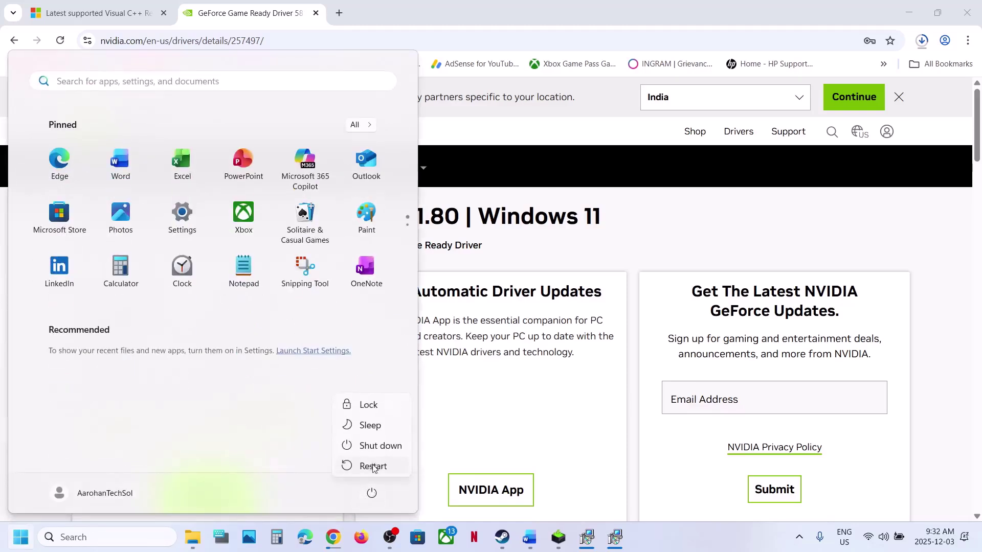
pyautogui.click(504, 540)
pyautogui.click(529, 537)
pyautogui.scroll(-1, 397, 355)
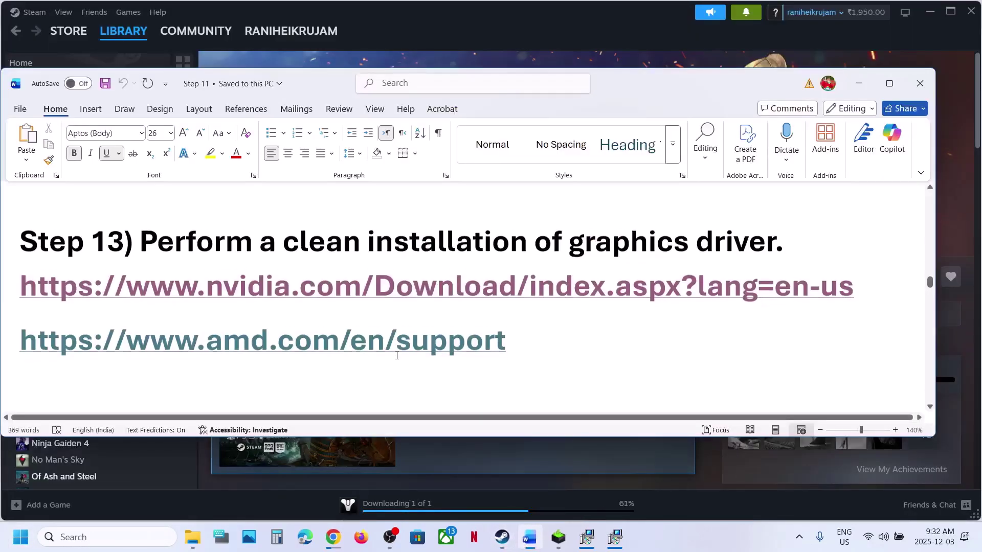
pyautogui.keyDown('ctrl'); pyautogui.click(371, 337); pyautogui.keyUp('ctrl')
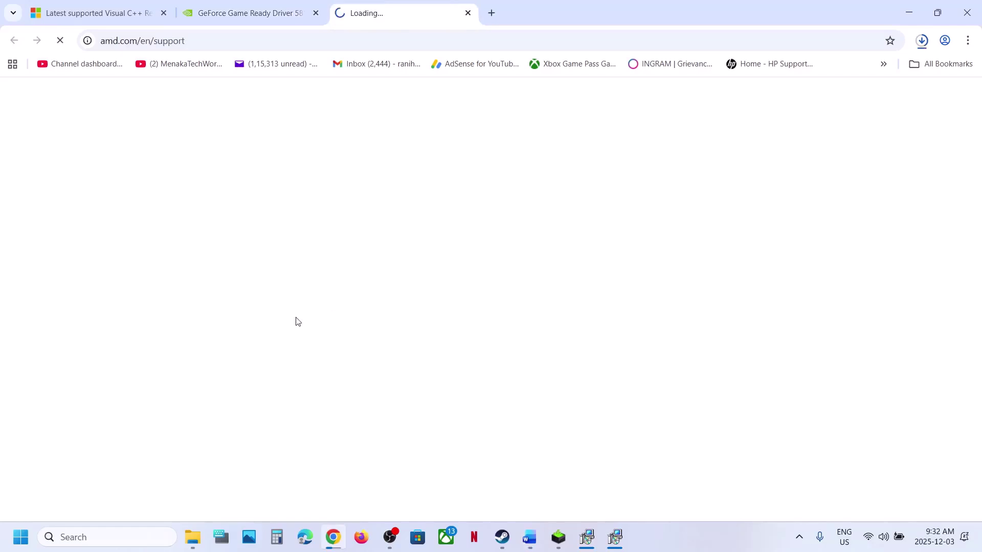
# - Look up AMD drivers for Graphics, Radeon RX, Radeon RX 9000 Series, AMD Radeon RX 9070 XT, and submit the selection
pyautogui.scroll(-4, 295, 322)
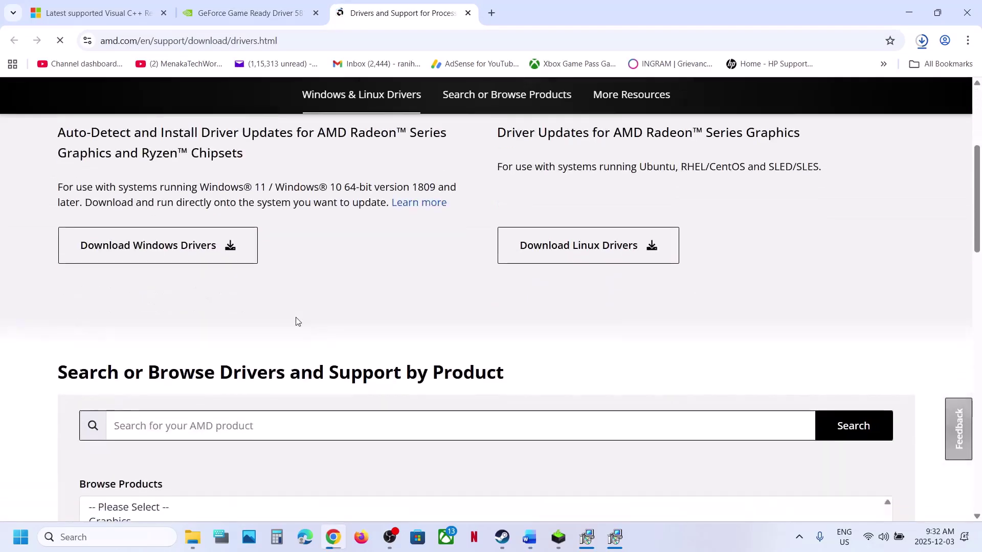
pyautogui.scroll(-4, 199, 390)
pyautogui.click(126, 303)
pyautogui.scroll(-2, 126, 291)
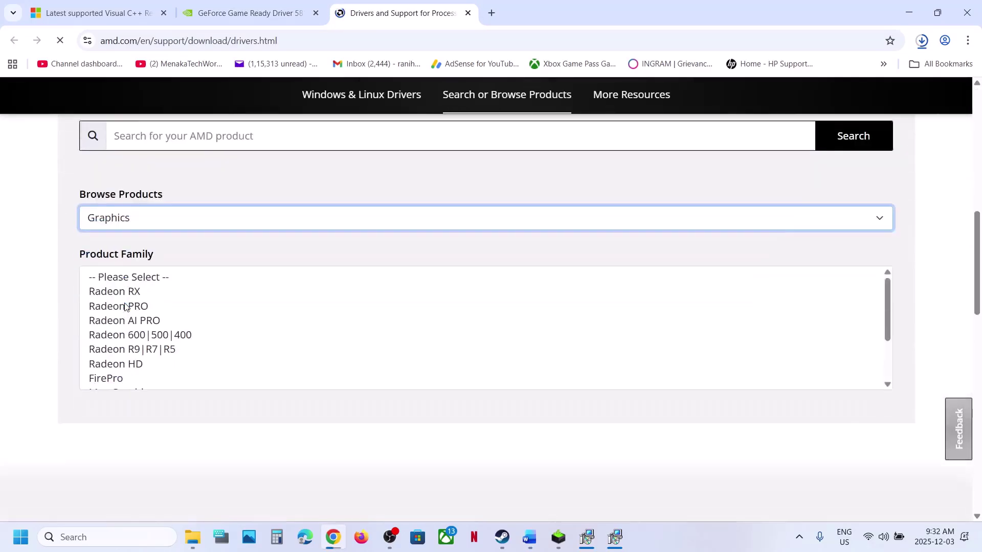
pyautogui.click(128, 274)
pyautogui.scroll(-3, 151, 218)
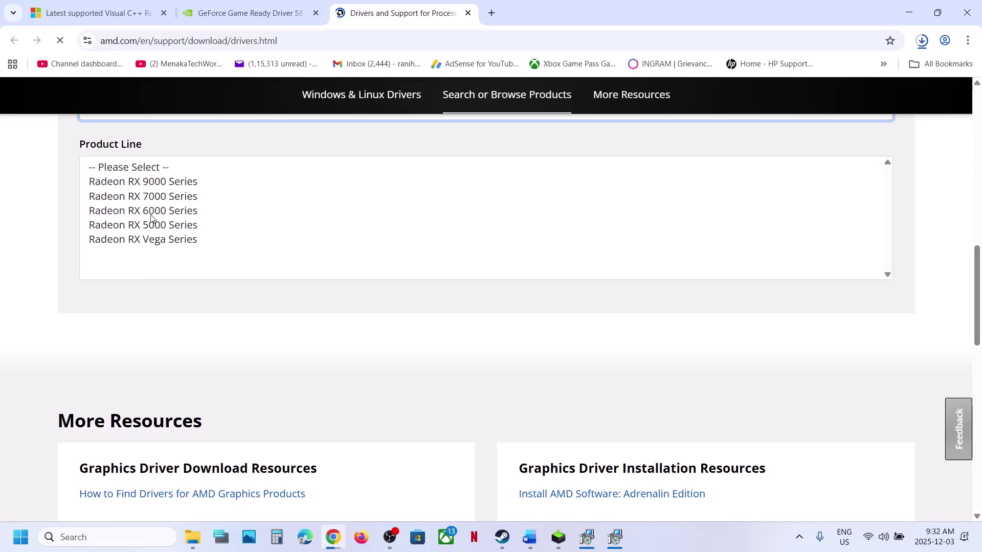
pyautogui.click(137, 182)
pyautogui.click(184, 241)
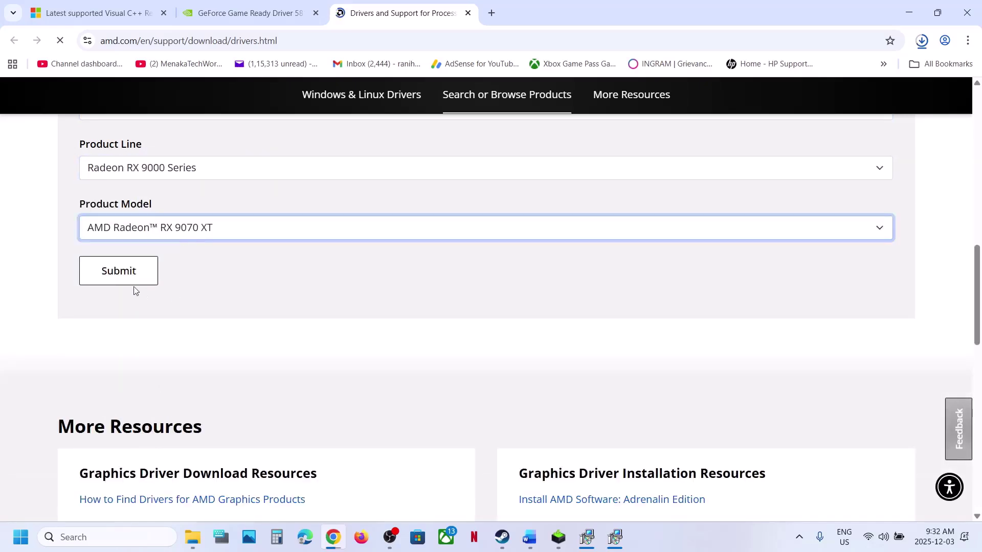
pyautogui.click(119, 271)
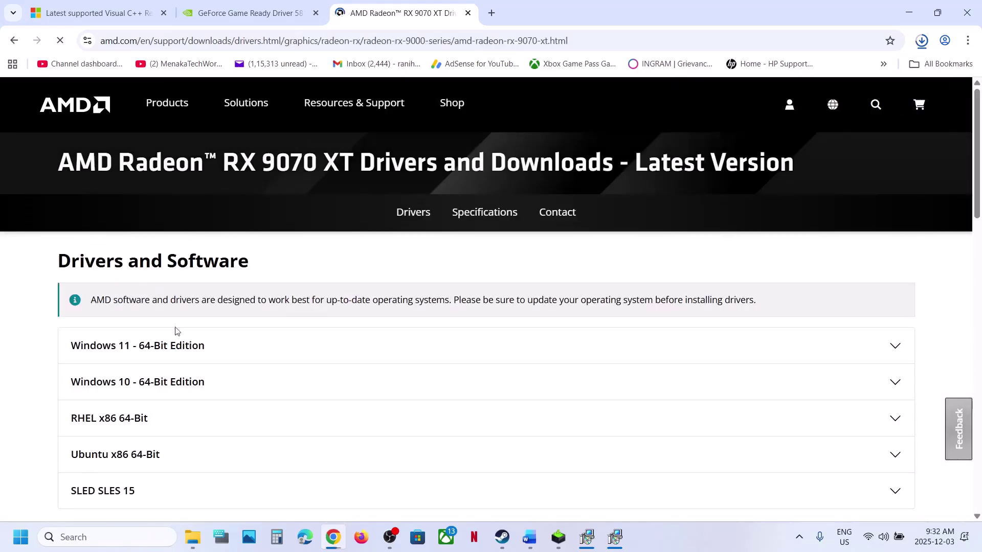
# - Expand the Windows 11 - 64-Bit Edition drivers and examine the AMD Software: Adrenalin Edition entry
pyautogui.click(144, 349)
pyautogui.scroll(-3, 194, 330)
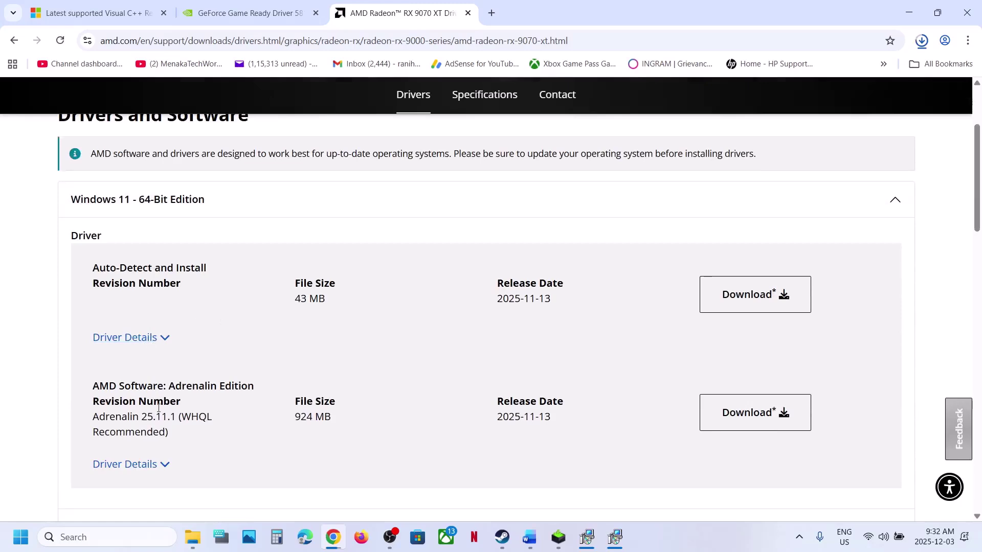
pyautogui.scroll(-2, 168, 378)
pyautogui.moveTo(144, 334); pyautogui.dragTo(339, 321)
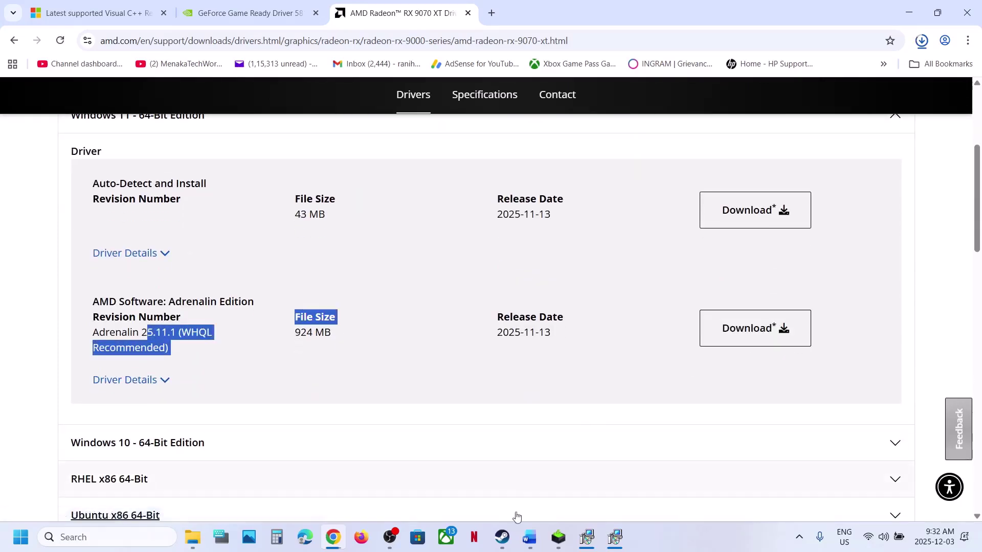
# - Return to the Word document's Step 14, copy the word "graphics", and search Windows for it to open Graphics settings
pyautogui.click(502, 537)
pyautogui.click(529, 538)
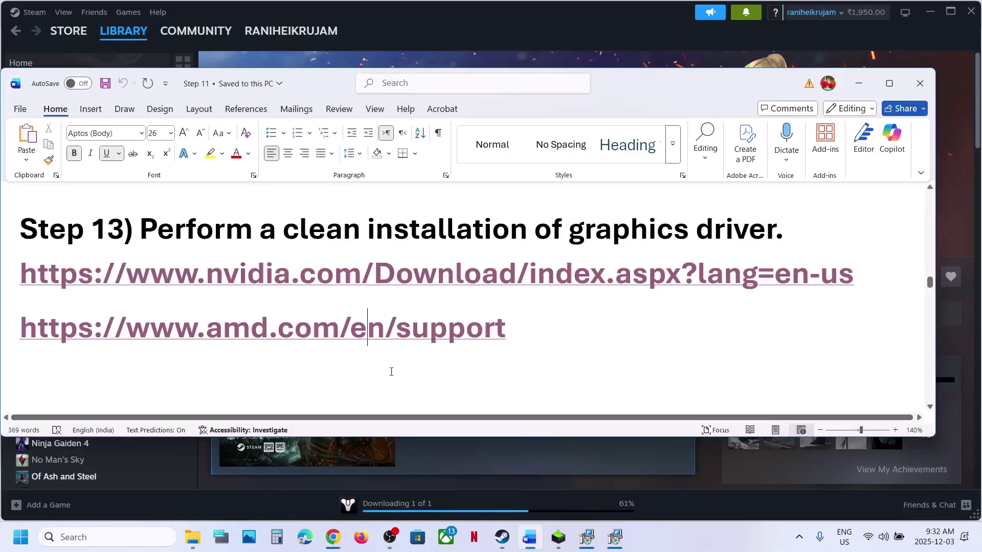
pyautogui.scroll(-5, 391, 371)
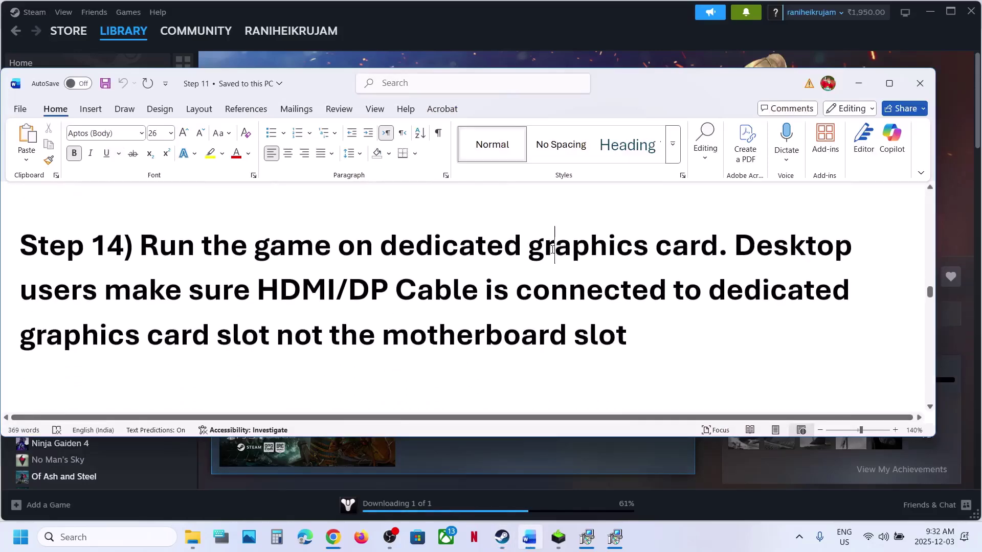
pyautogui.doubleClick(552, 250)
pyautogui.hotkey('ctrl', 'c')
pyautogui.click(86, 536)
pyautogui.hotkey('ctrl', 'v')
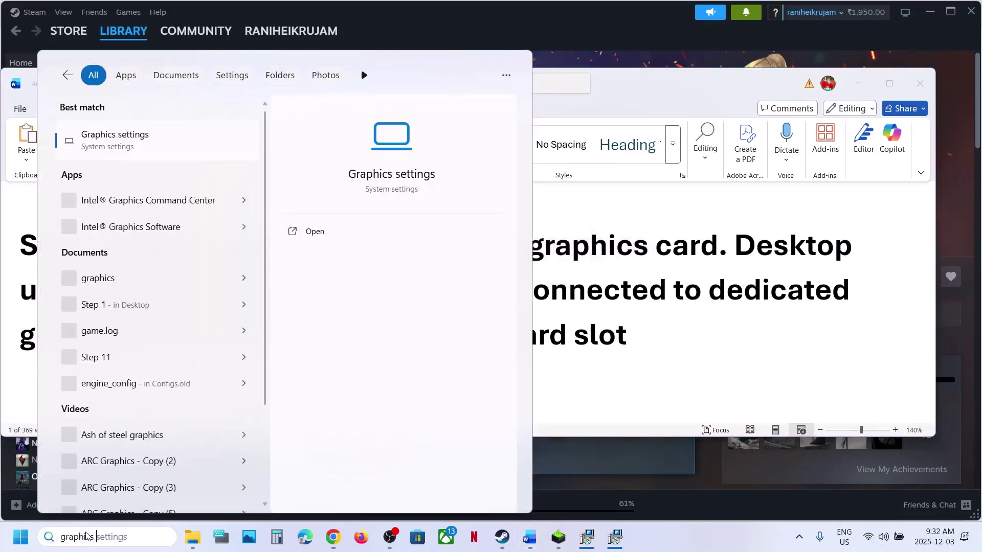
pyautogui.click(117, 132)
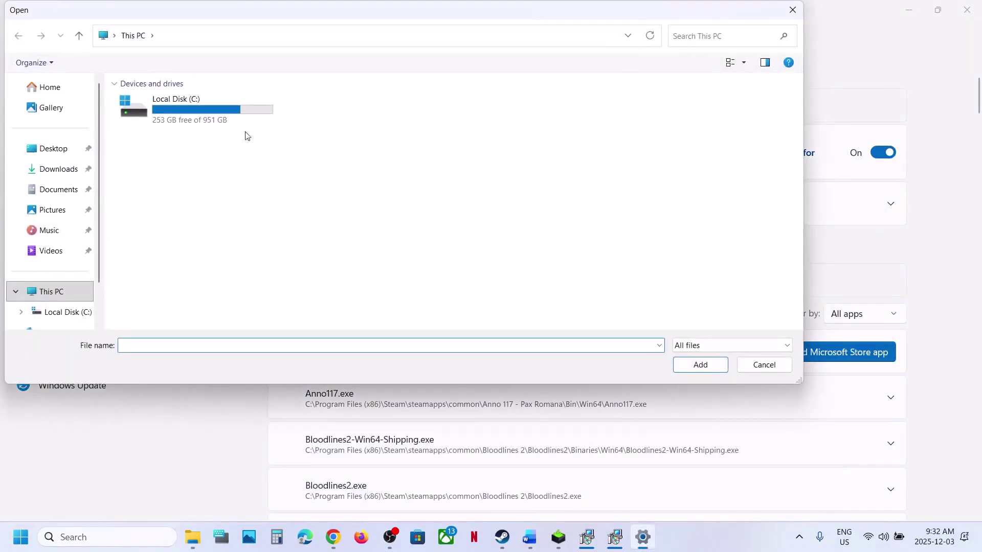
# - Browse for the desktop app in C:\Program Files (x86)\Steam\steamapps\common\Mount & Blade II Bannerlord
pyautogui.doubleClick(240, 122)
pyautogui.scroll(-2, 245, 189)
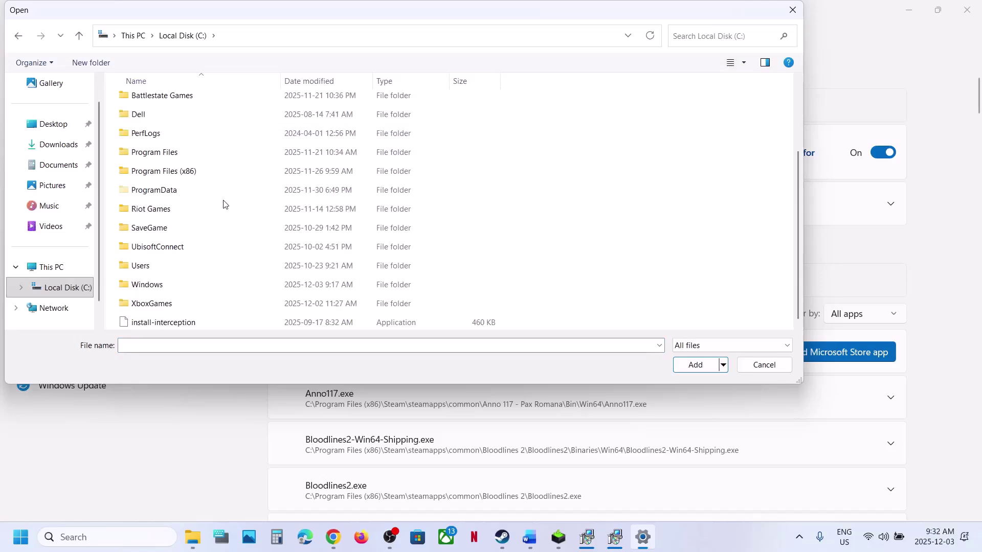
pyautogui.doubleClick(174, 171)
pyautogui.scroll(-1, 167, 237)
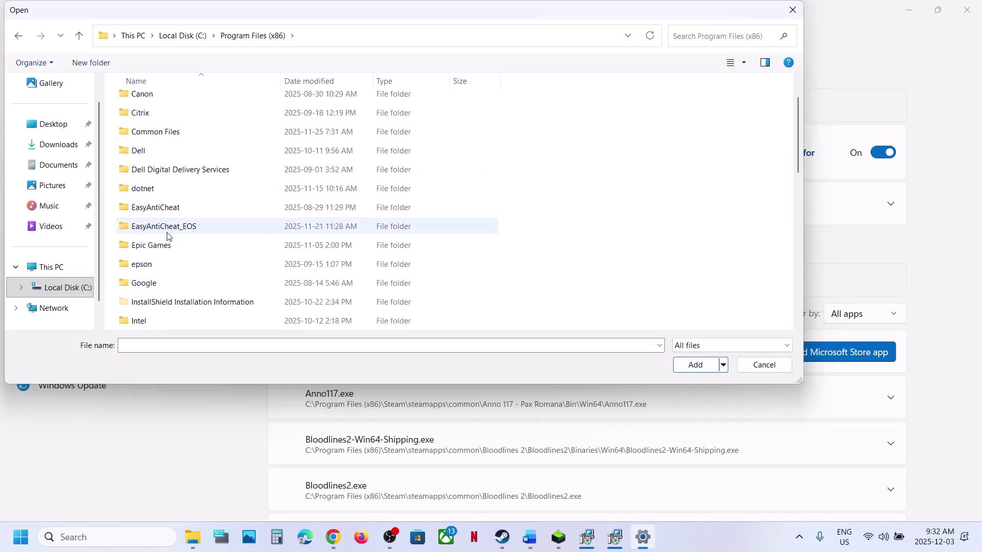
pyautogui.press('s')
pyautogui.doubleClick(153, 138)
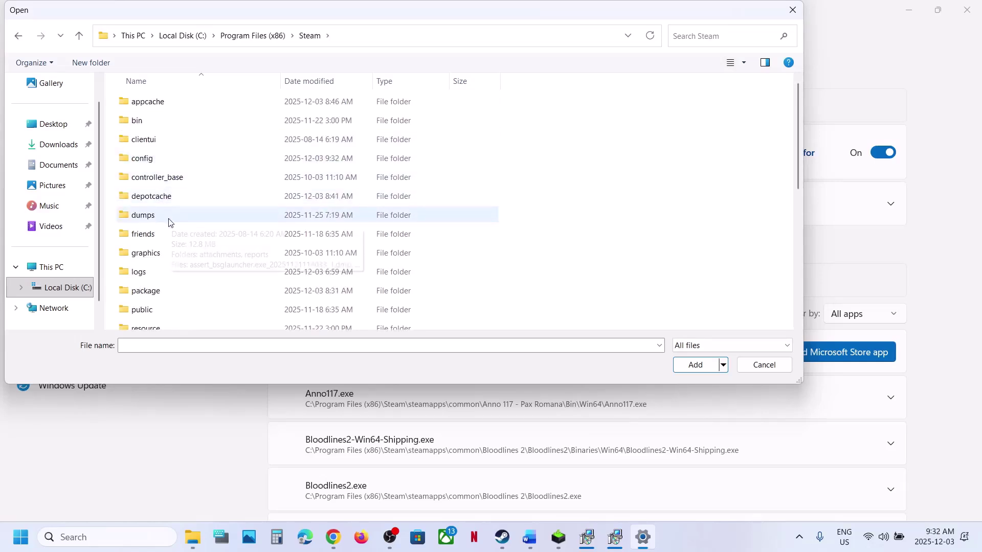
pyautogui.write('steam')
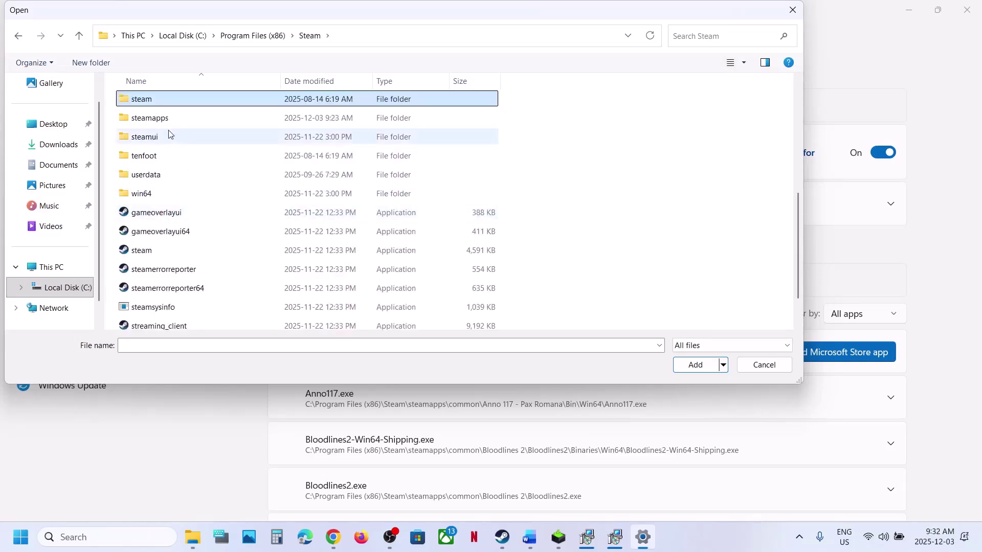
pyautogui.doubleClick(149, 118)
pyautogui.click(160, 104)
pyautogui.doubleClick(161, 103)
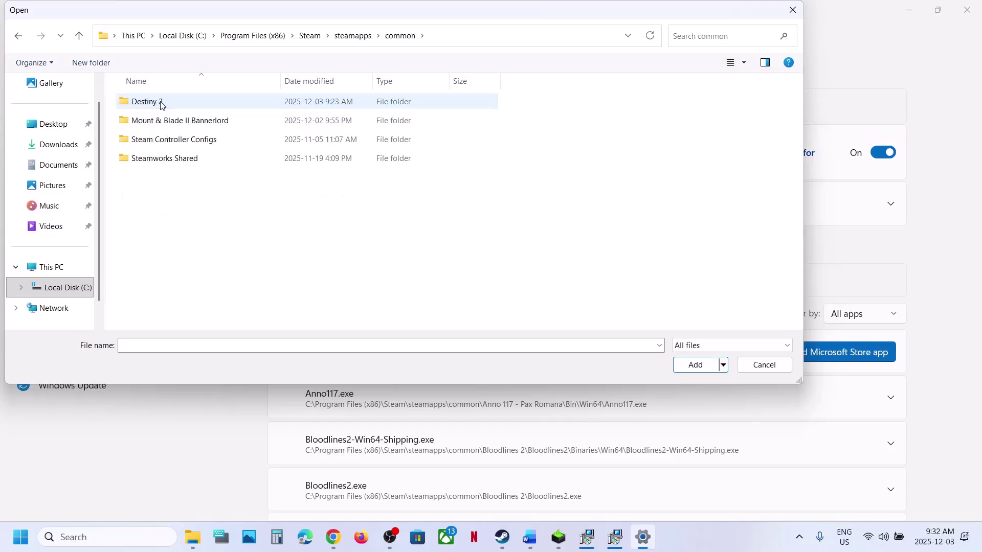
pyautogui.doubleClick(164, 122)
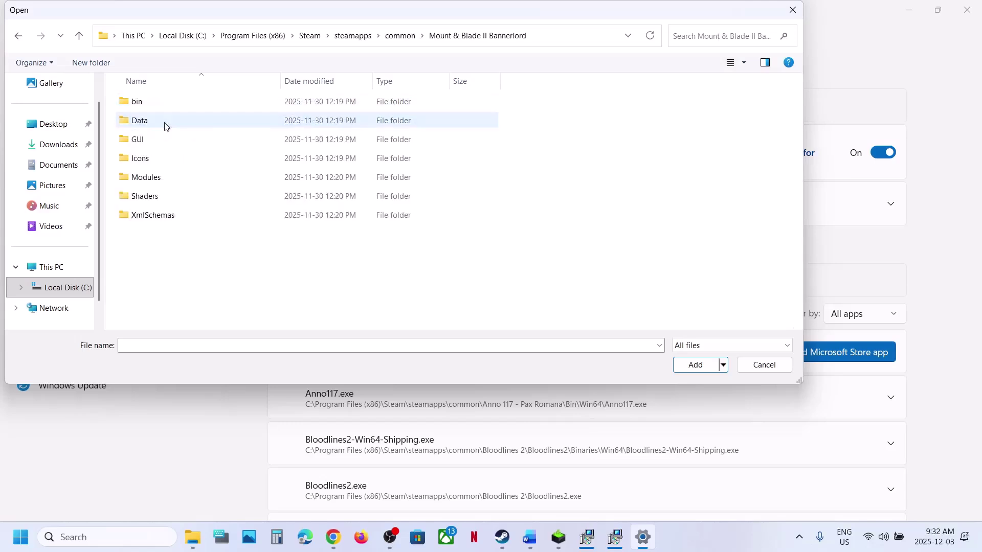
# - Add the Bannerlord application from the bin\Win64_Shipping_Client folder to the custom graphics settings list
pyautogui.doubleClick(147, 103)
pyautogui.doubleClick(147, 102)
pyautogui.click(78, 35)
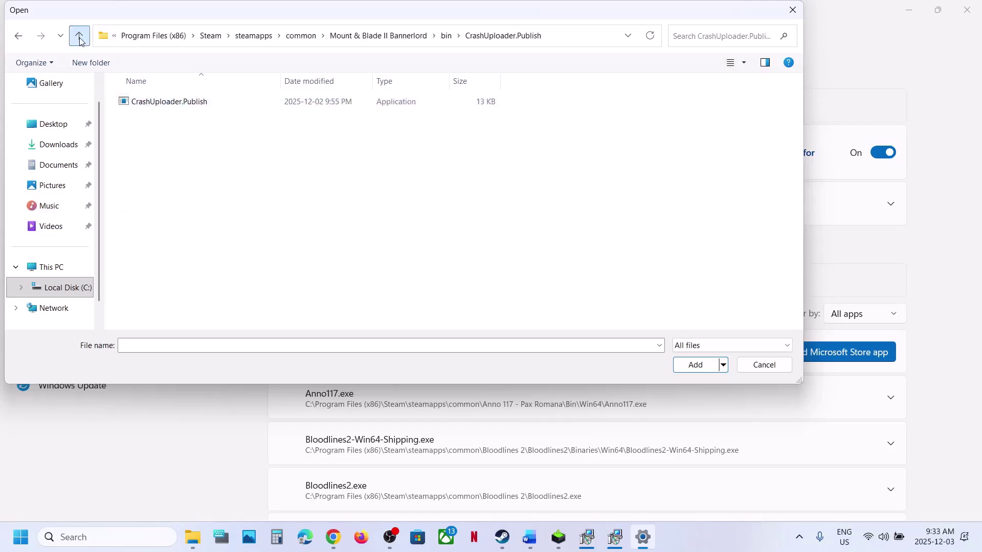
pyautogui.doubleClick(168, 123)
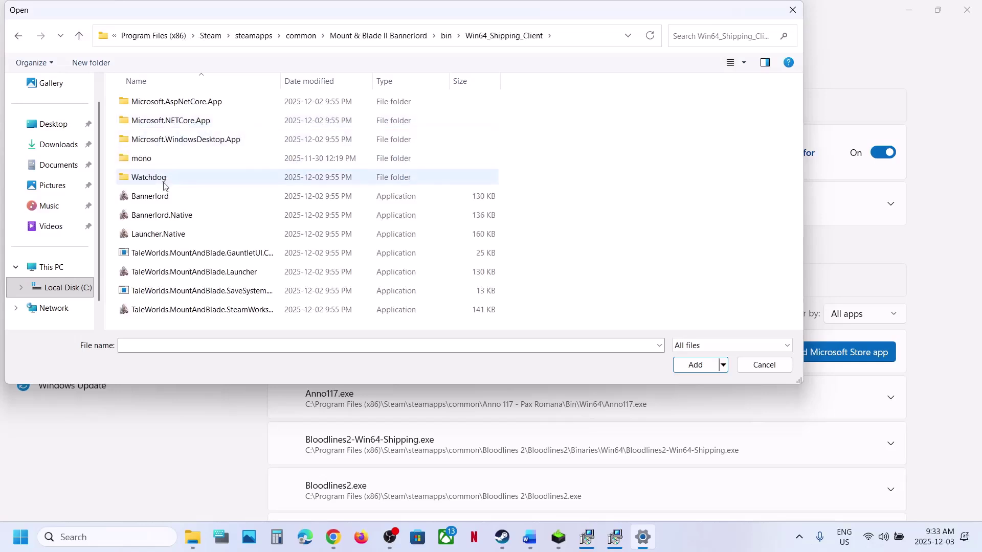
pyautogui.click(159, 196)
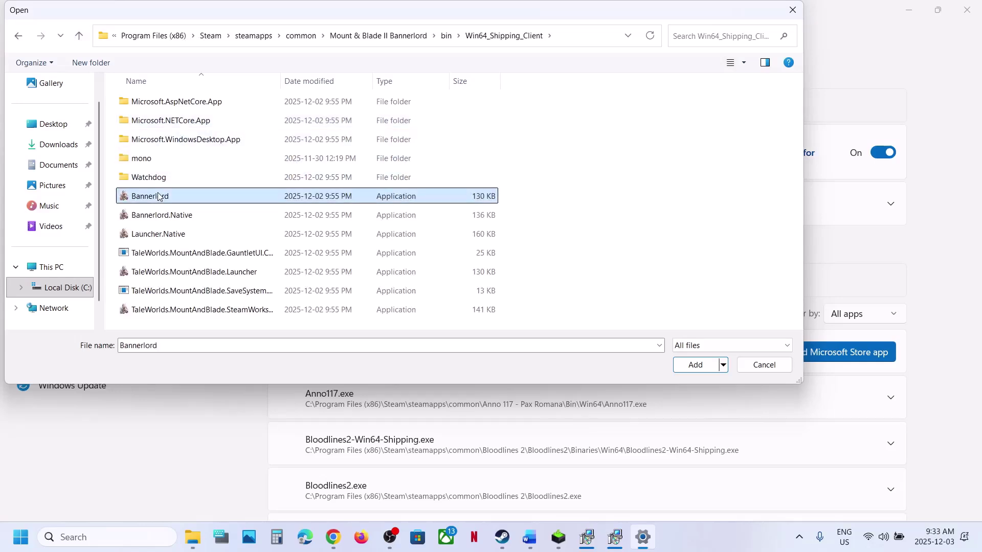
pyautogui.click(684, 370)
# - Set the GPU preference of BannerlordStarter to High Performance (NVIDIA GeForce RTX 3050 Laptop GPU)
pyautogui.scroll(-2, 512, 381)
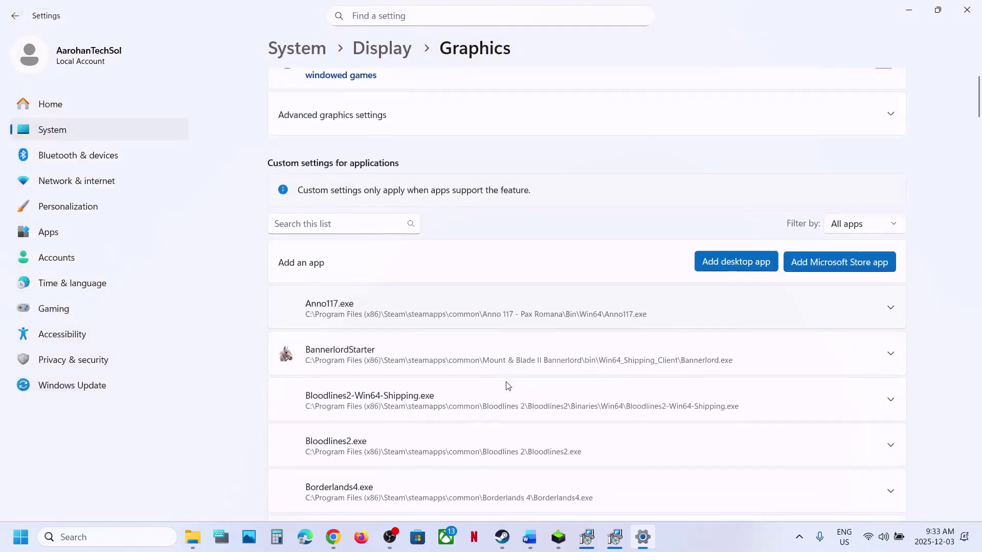
pyautogui.click(395, 361)
pyautogui.click(839, 390)
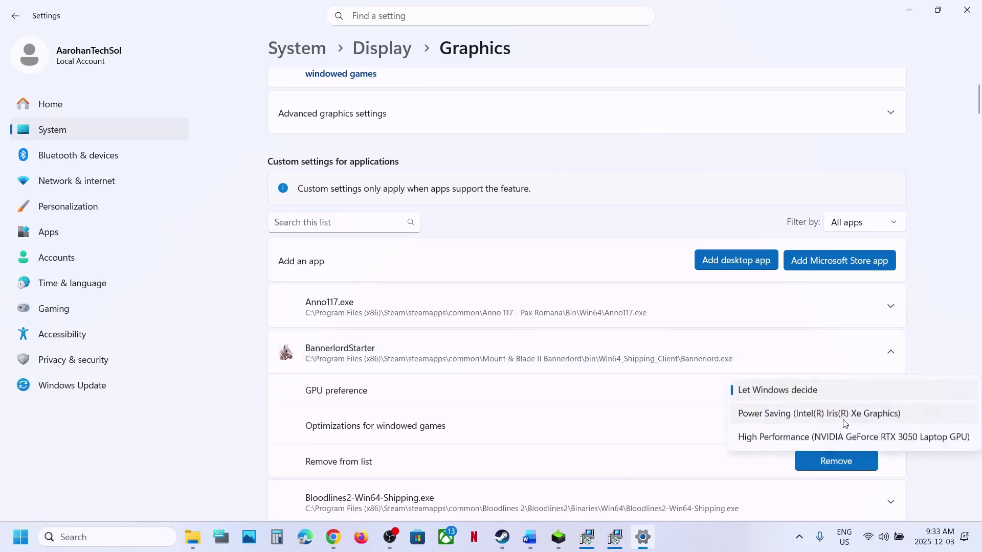
pyautogui.click(823, 437)
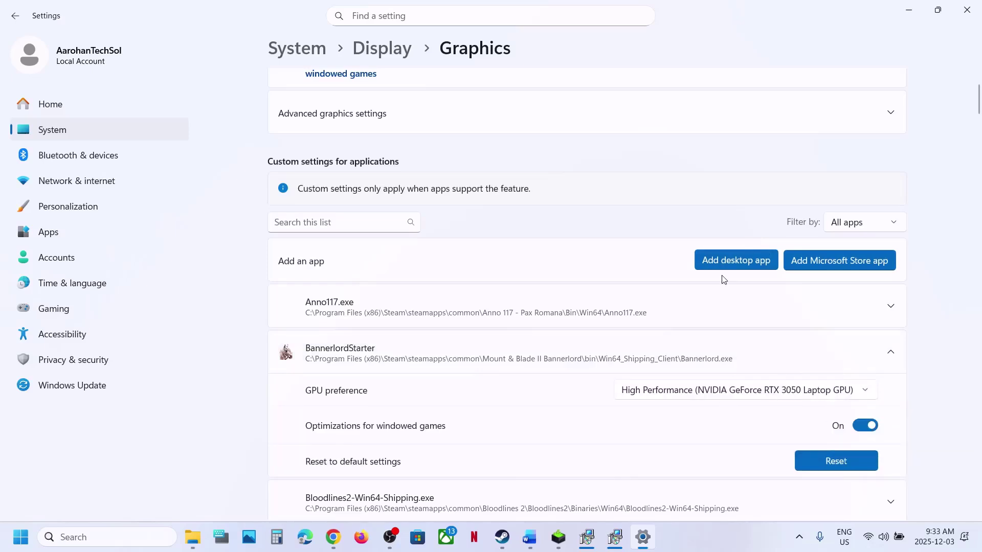
# - Add the Bannerlord.Native application and set its GPU preference to High Performance (NVIDIA GeForce RTX 3050 Laptop GPU)
pyautogui.click(733, 261)
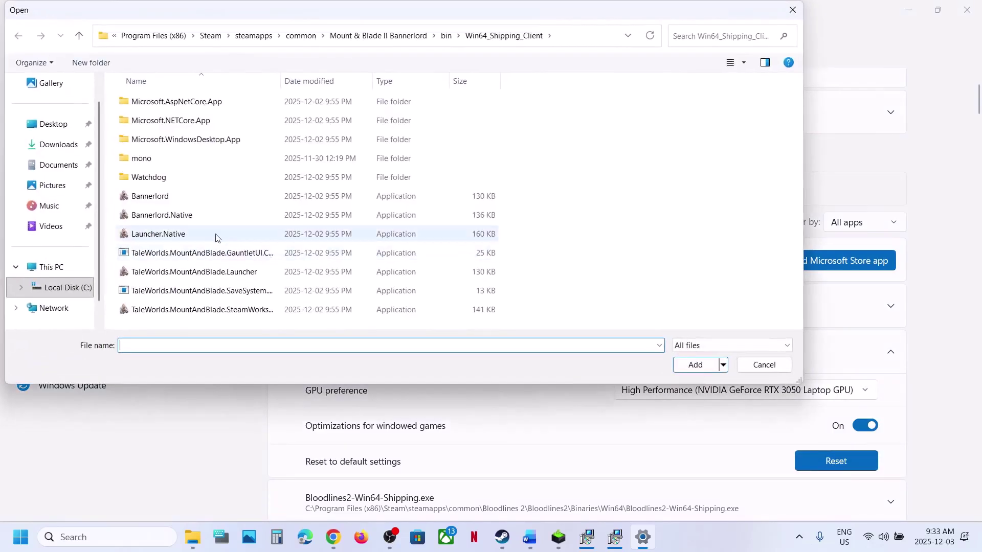
pyautogui.doubleClick(170, 216)
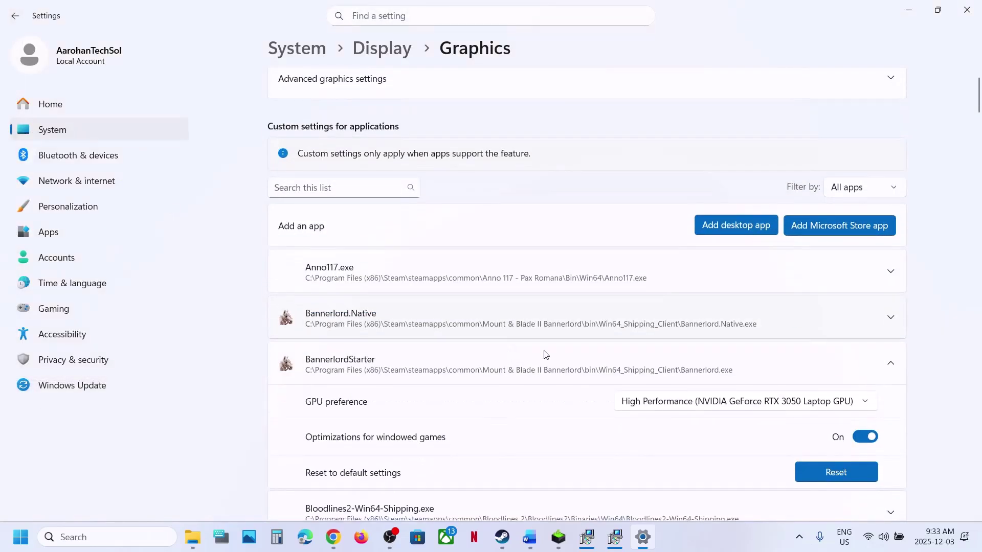
pyautogui.click(628, 322)
pyautogui.click(842, 360)
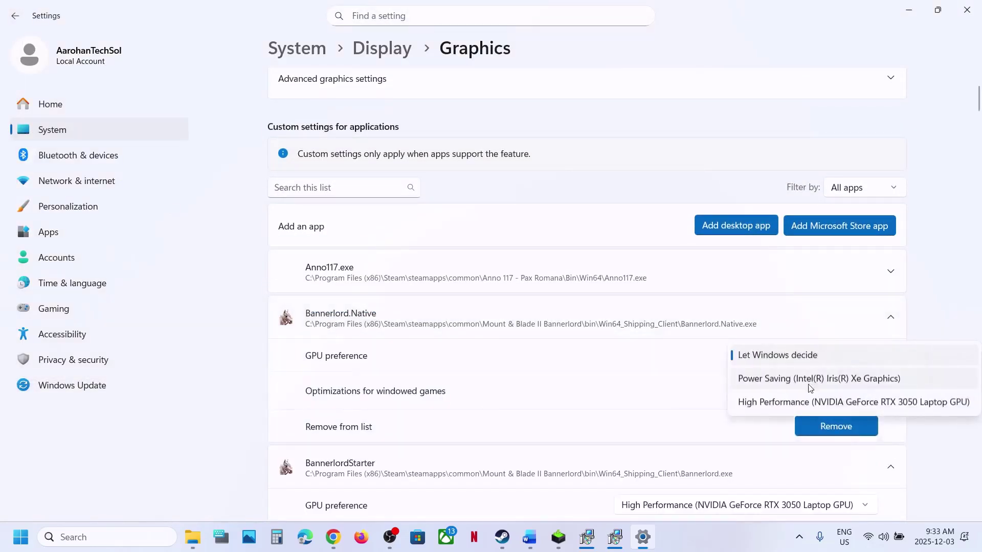
pyautogui.click(760, 401)
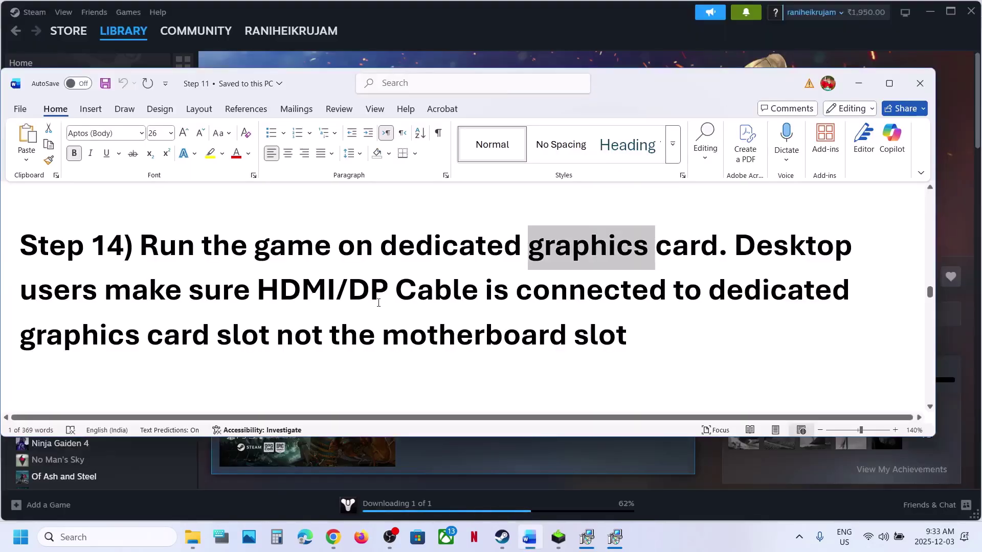
# - Review the desktop cable note in Step 14 of the Word document and the power plan instructions in Step 15
pyautogui.scroll(-1, 378, 302)
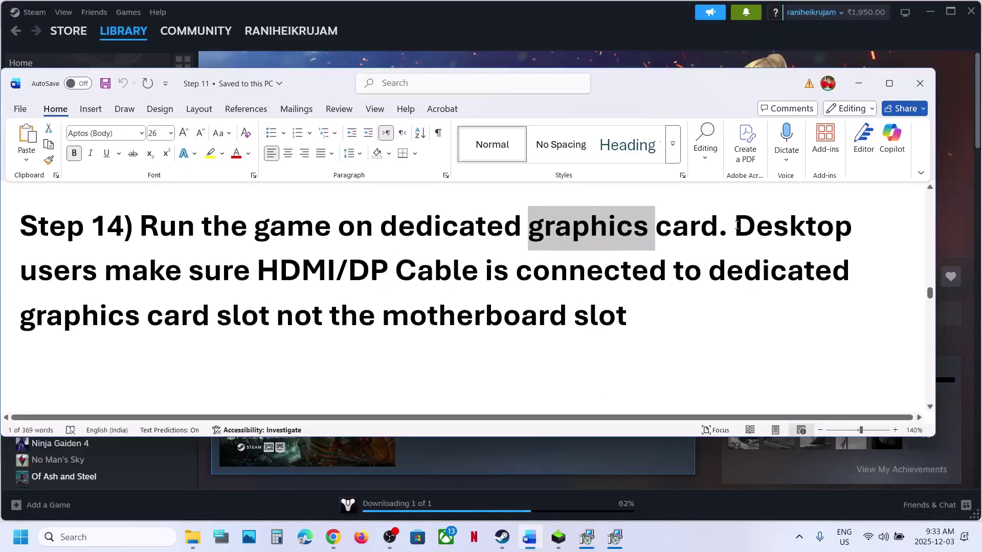
pyautogui.moveTo(735, 225); pyautogui.dragTo(697, 318)
pyautogui.scroll(-3, 270, 297)
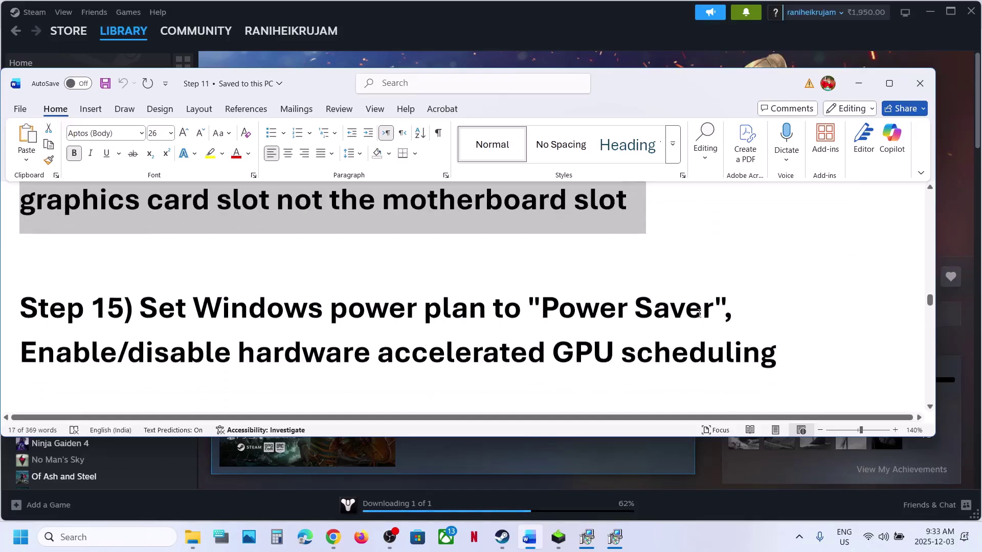
# - Check the available power plans in Control Panel's Power Options and compare them with the Step 15 illustration in the Word document
pyautogui.click(126, 538)
pyautogui.write('control')
pyautogui.press('Return')
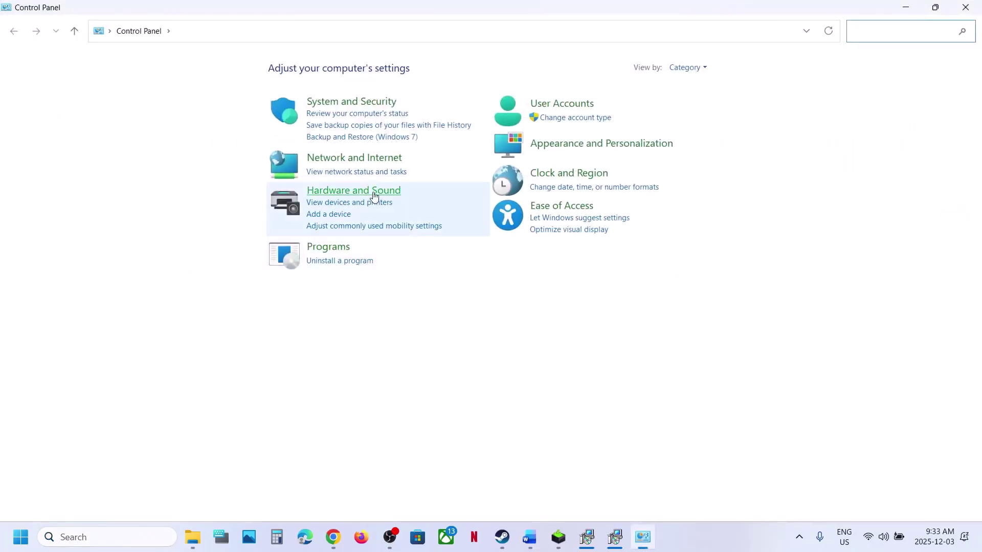
pyautogui.click(371, 193)
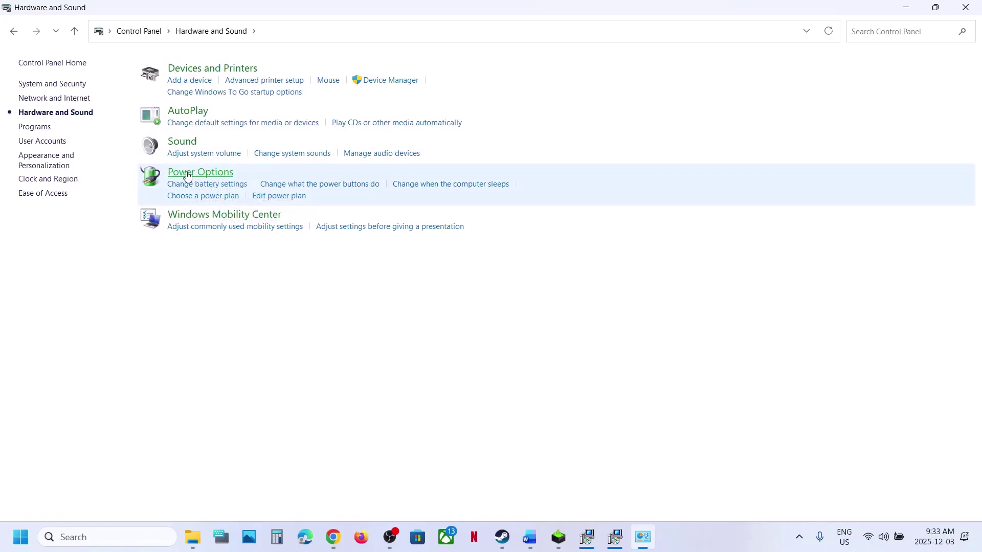
pyautogui.click(188, 176)
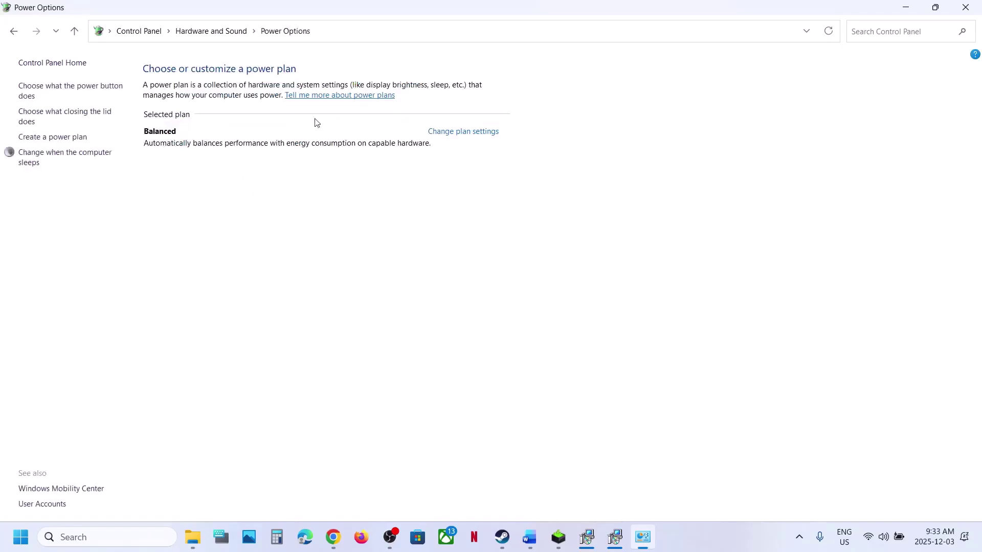
pyautogui.click(974, 13)
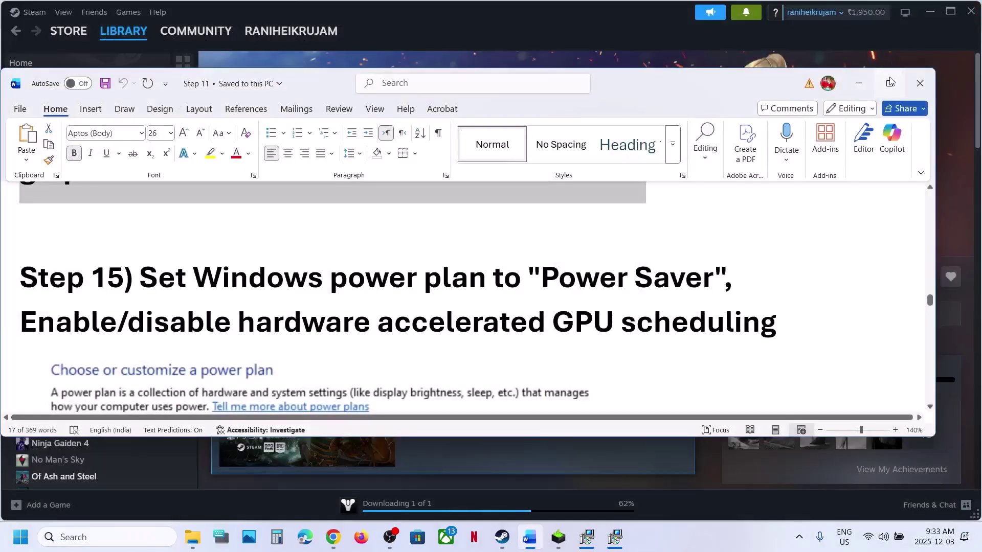
pyautogui.press('super+Up')
pyautogui.scroll(-3, 143, 405)
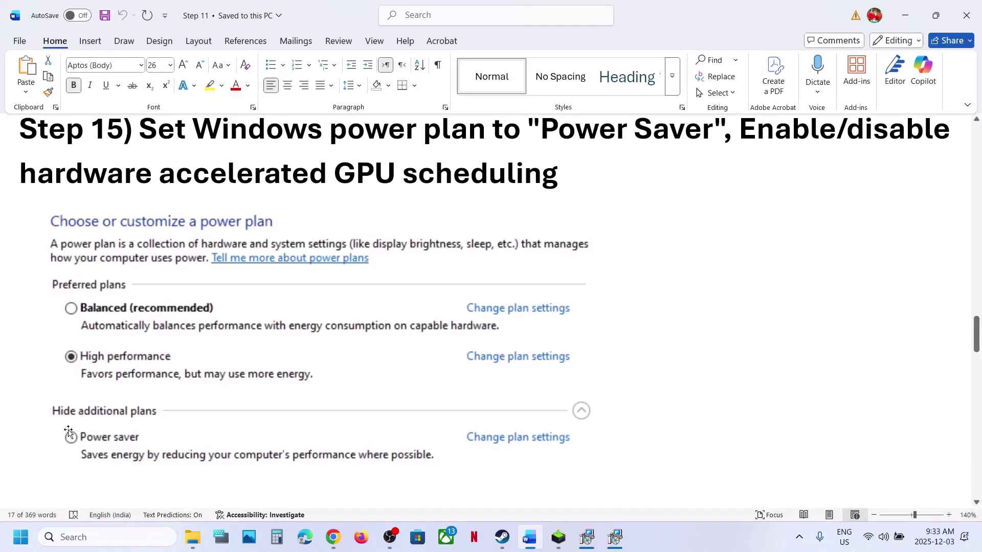
# - Turn on Hardware-accelerated GPU scheduling in the advanced graphics settings of Windows
pyautogui.click(118, 538)
pyautogui.write('graphics')
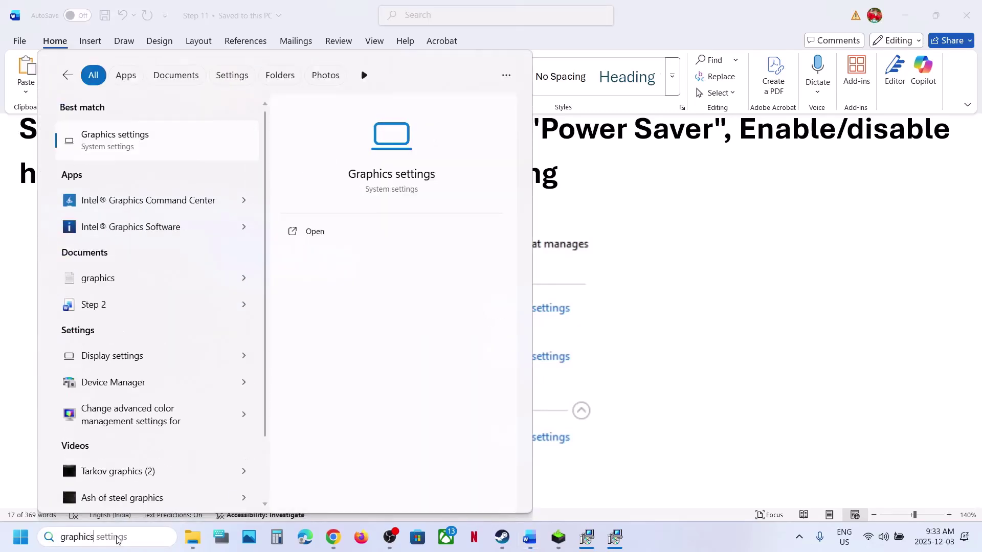
pyautogui.press('Return')
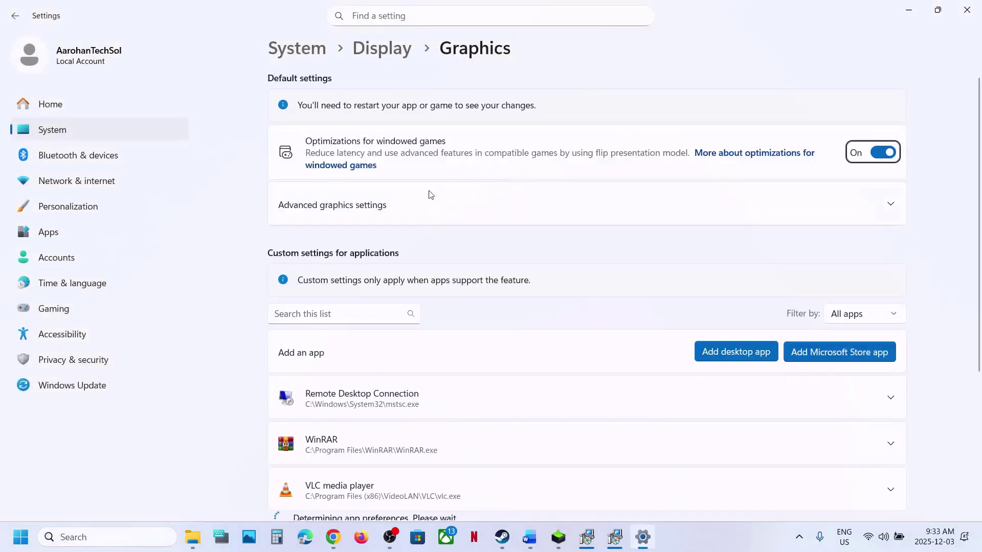
pyautogui.click(331, 206)
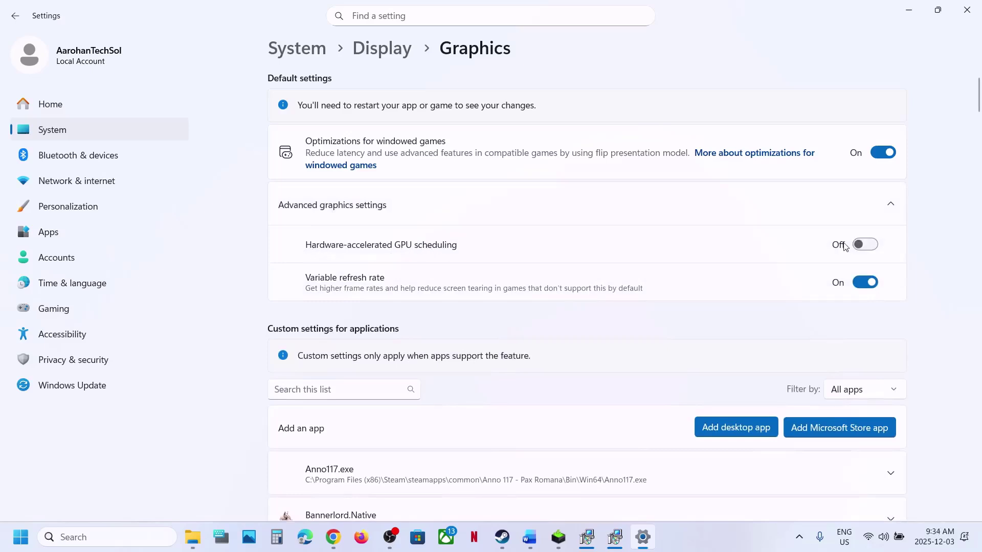
pyautogui.click(865, 246)
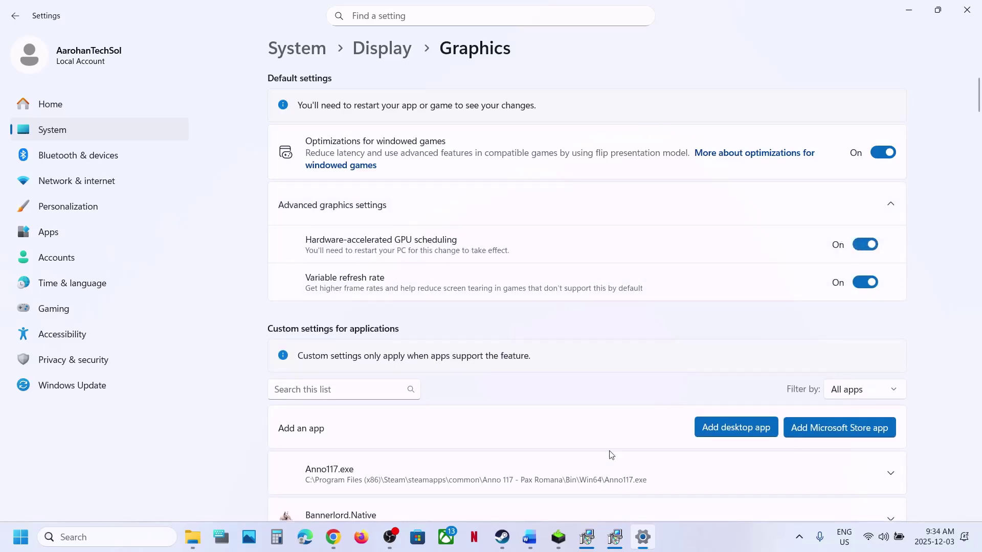
# - Turn Hardware-accelerated GPU scheduling back off and close the graphics settings
pyautogui.click(506, 541)
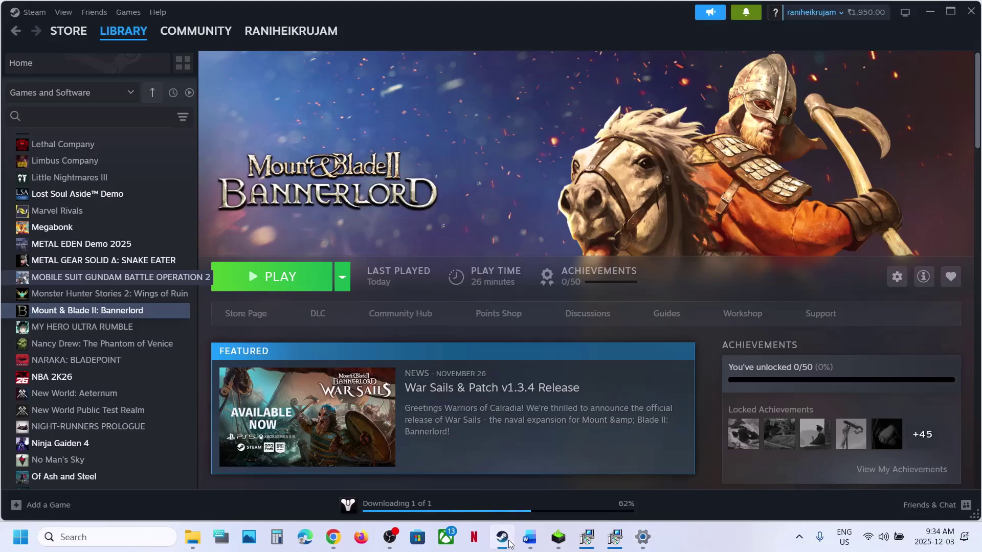
pyautogui.click(509, 543)
pyautogui.click(865, 247)
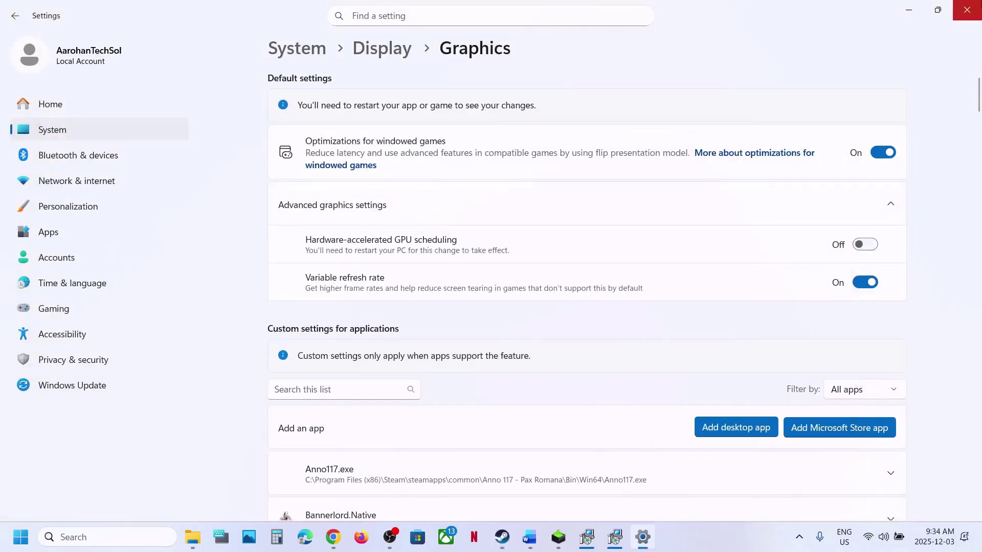
pyautogui.click(966, 18)
# - Look up the Disable device option for the Intel(R) Iris(R) Xe Graphics display adapter in Device Manager and close it without applying anything
pyautogui.scroll(-5, 335, 337)
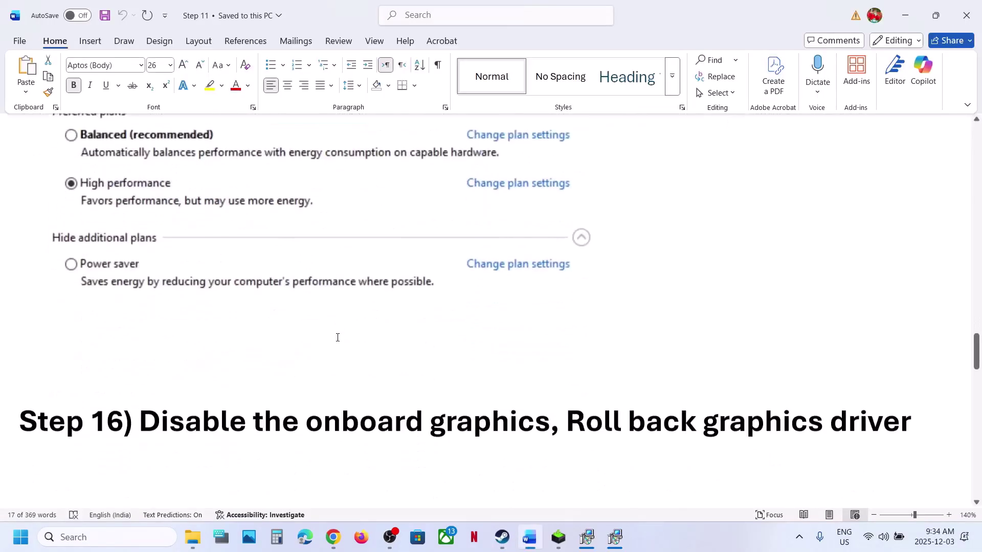
pyautogui.scroll(1, 338, 338)
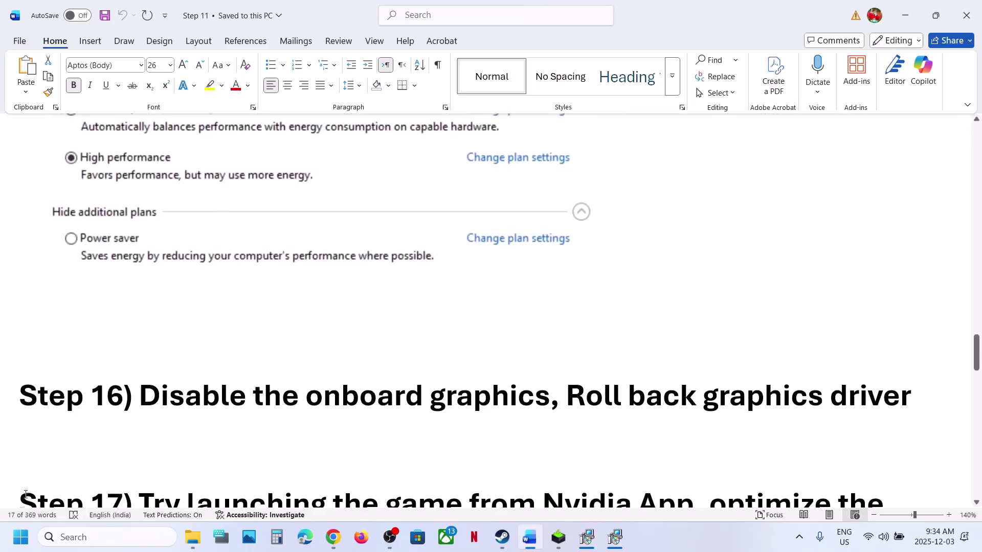
pyautogui.rightClick(21, 529)
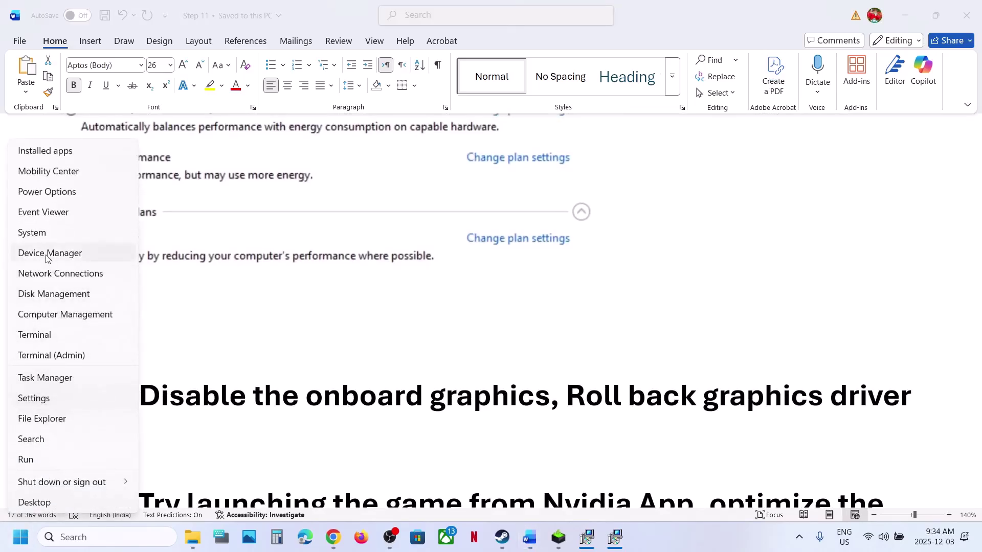
pyautogui.click(46, 256)
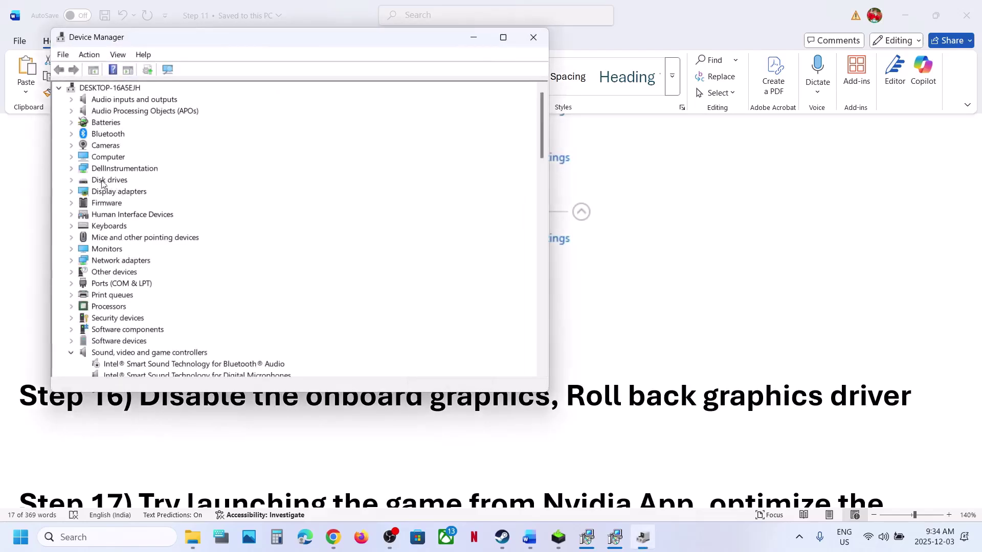
pyautogui.click(71, 191)
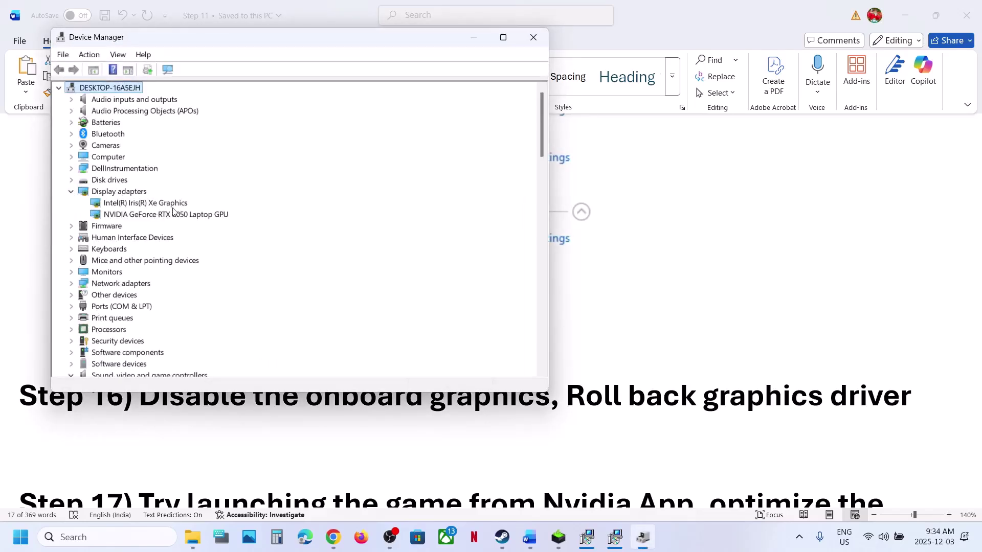
pyautogui.click(146, 205)
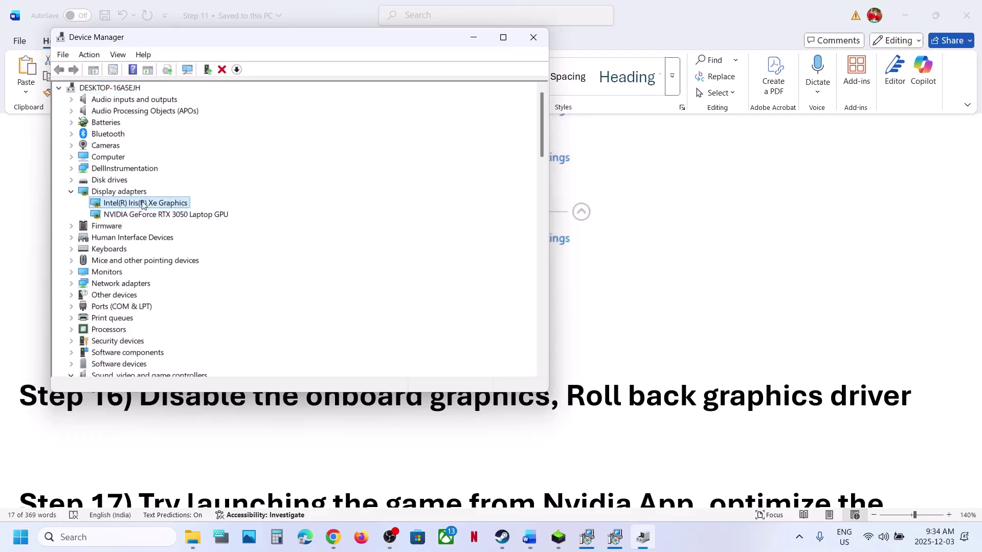
pyautogui.rightClick(126, 204)
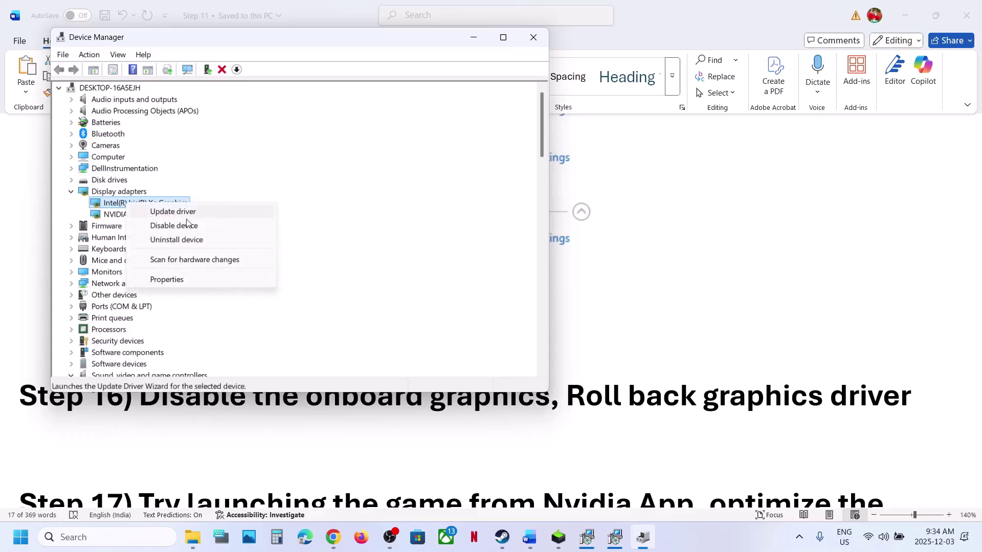
pyautogui.click(501, 547)
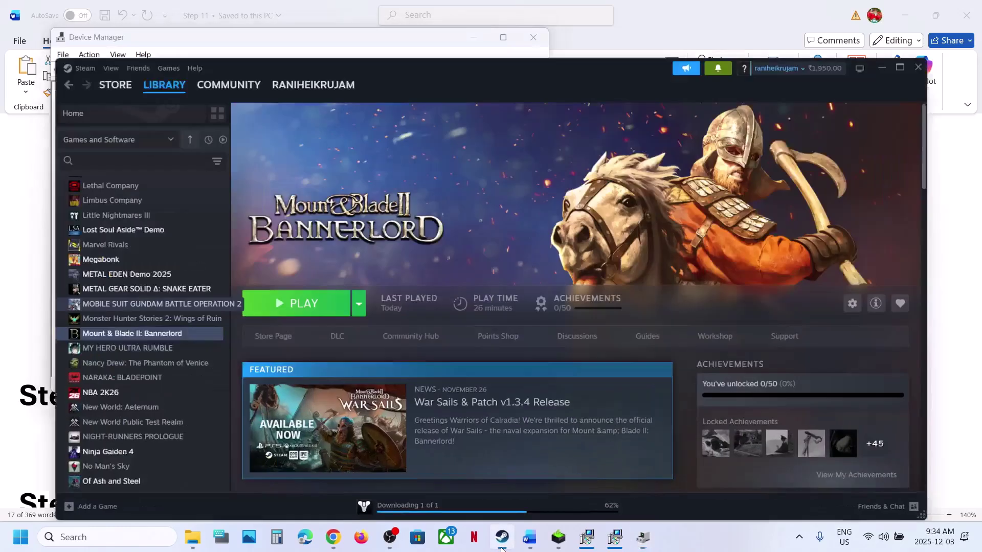
pyautogui.click(502, 542)
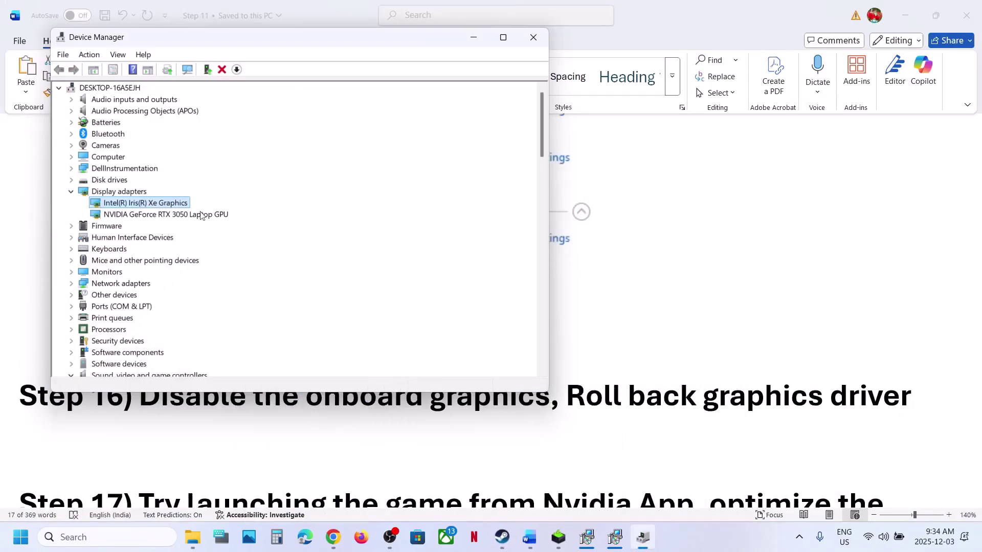
pyautogui.rightClick(172, 207)
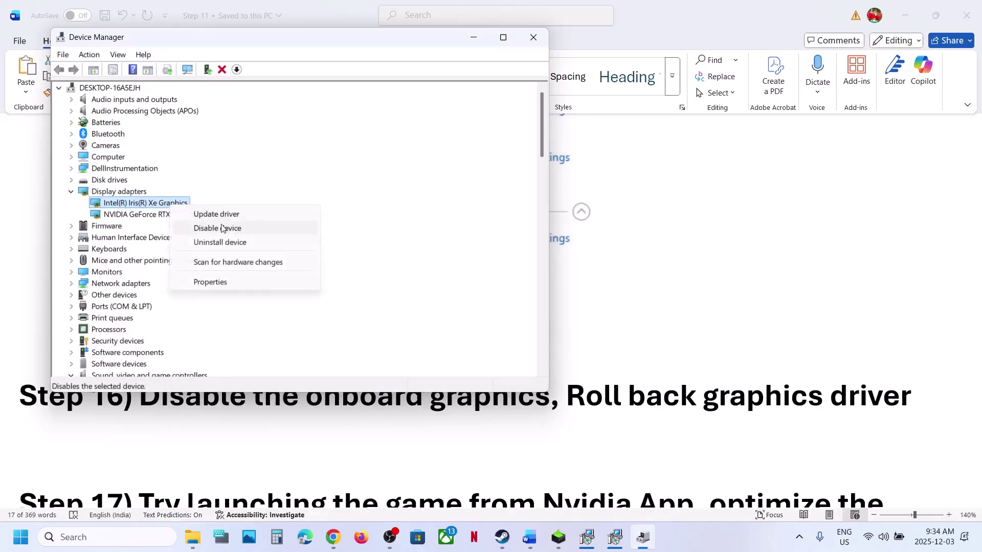
pyautogui.click(317, 132)
pyautogui.click(533, 37)
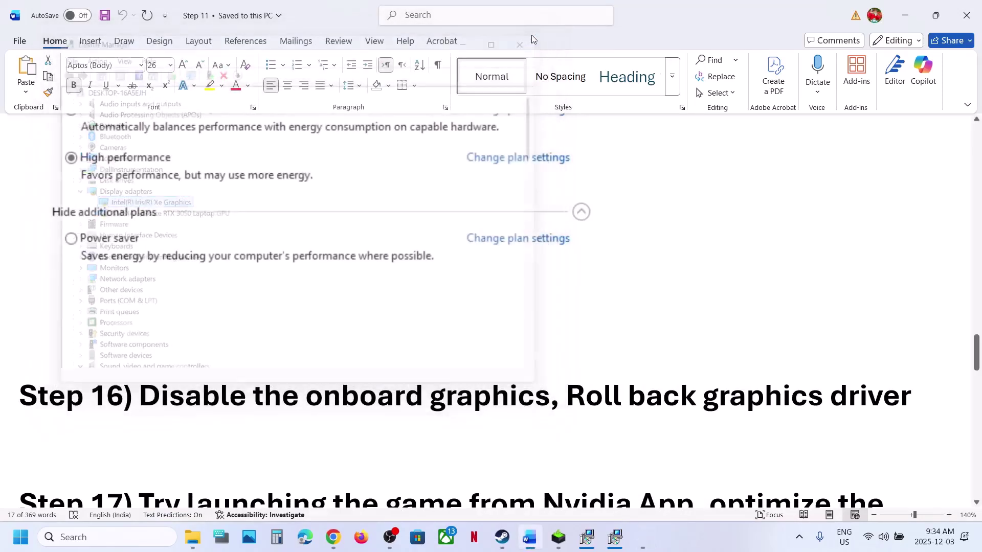
# - Switch to Chrome and look up older GeForce driver versions such as 581.57 and 581.42 for the driver rollback in Step 16
pyautogui.moveTo(582, 399); pyautogui.dragTo(23, 399)
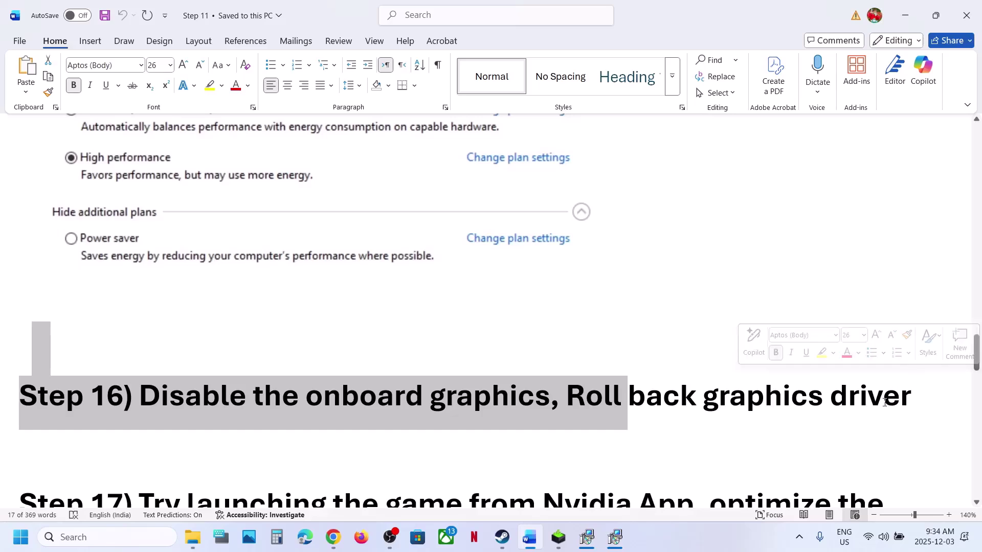
pyautogui.moveTo(911, 402); pyautogui.dragTo(643, 417)
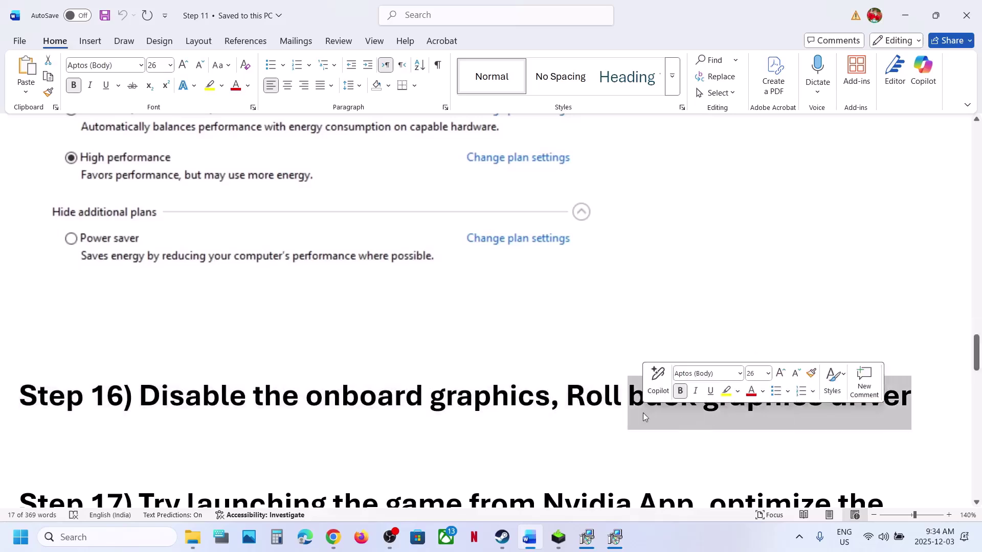
pyautogui.click(333, 537)
pyautogui.click(197, 16)
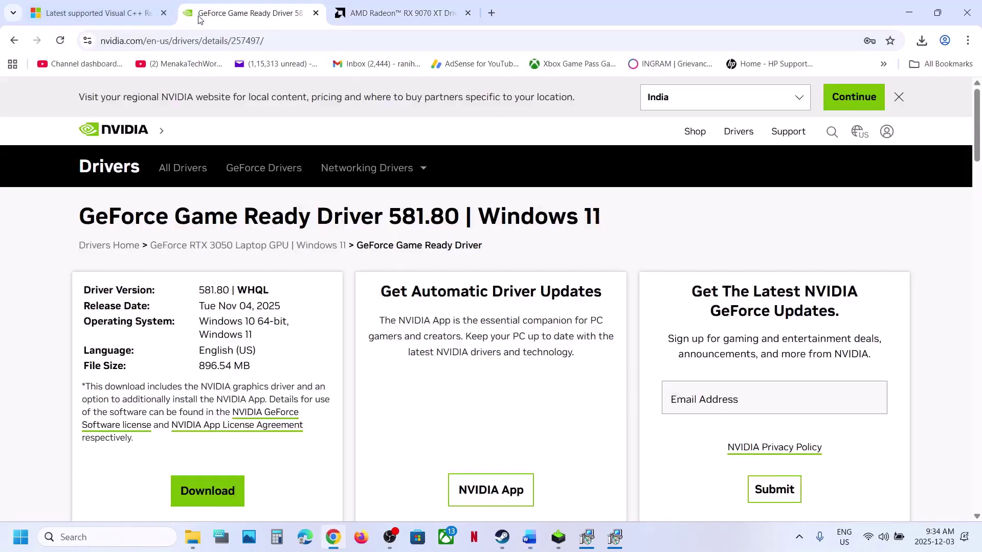
pyautogui.click(8, 42)
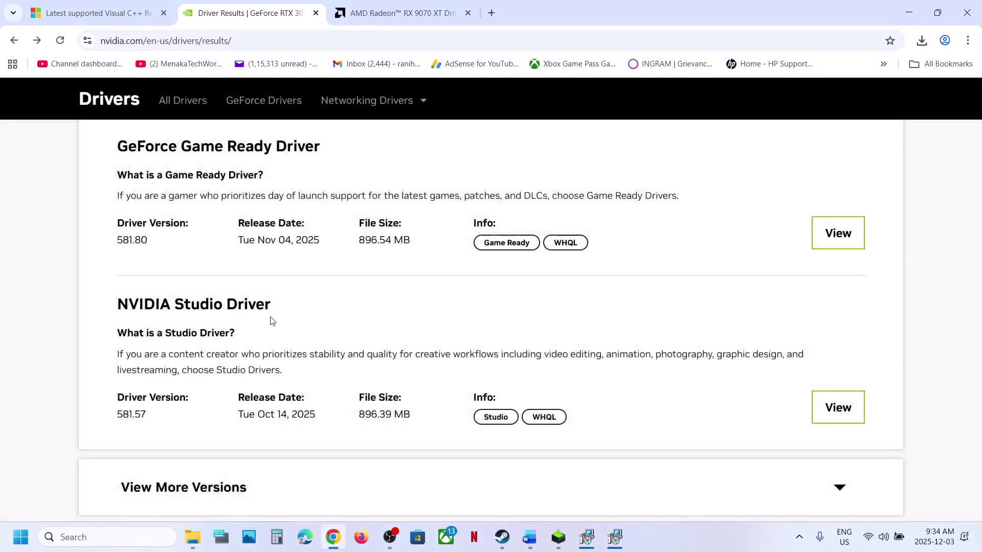
pyautogui.scroll(-2, 271, 320)
pyautogui.click(191, 405)
pyautogui.scroll(-5, 191, 406)
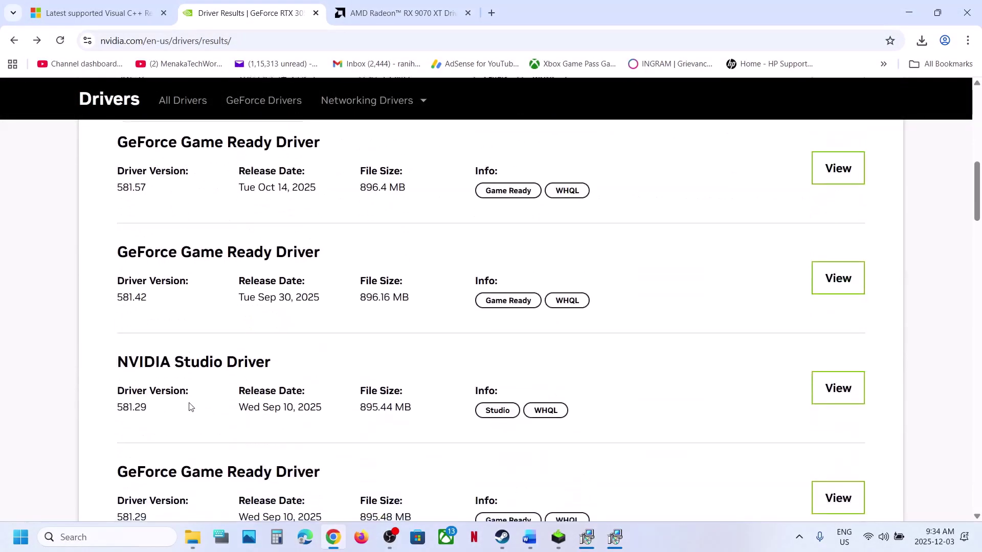
pyautogui.doubleClick(128, 188)
pyautogui.doubleClick(132, 297)
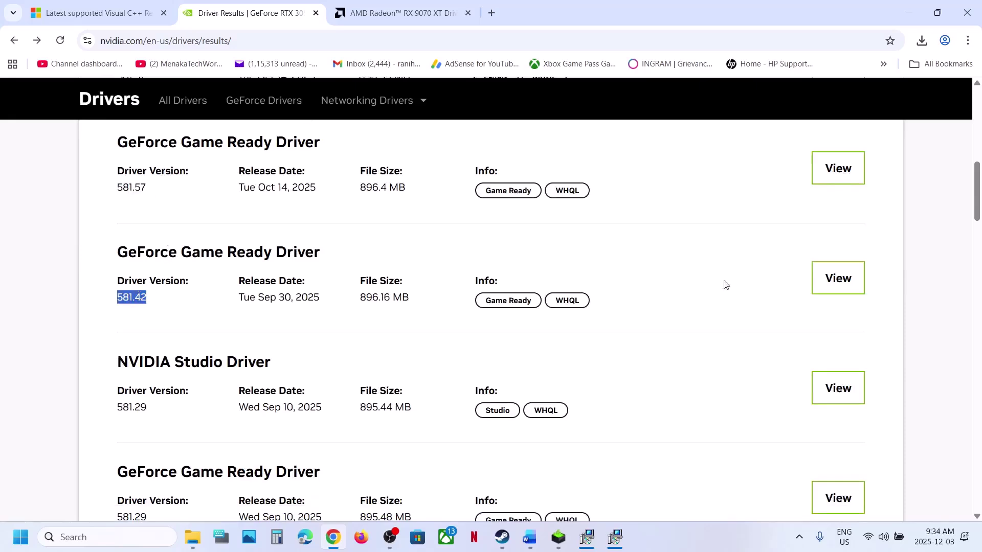
pyautogui.click(559, 544)
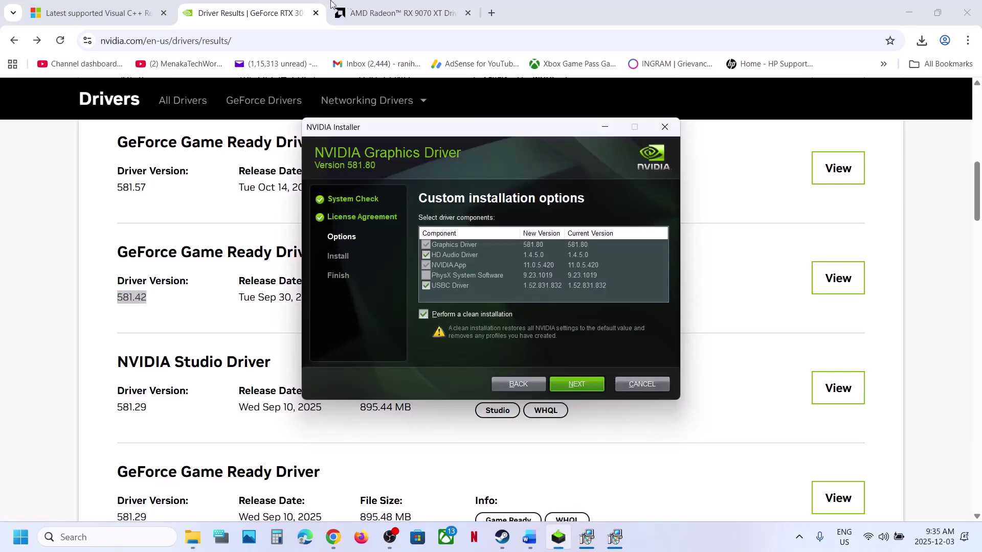
# - Look up the previous Windows 11 driver versions for the AMD Radeon RX 9070 XT, including Adrenalin 25.10.2 and 25.9.2
pyautogui.click(390, 8)
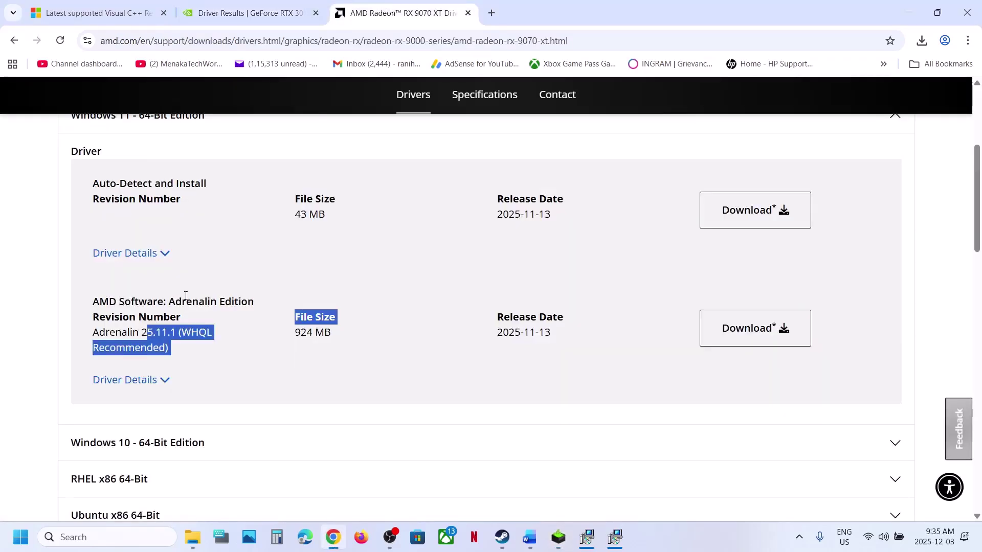
pyautogui.scroll(-5, 250, 322)
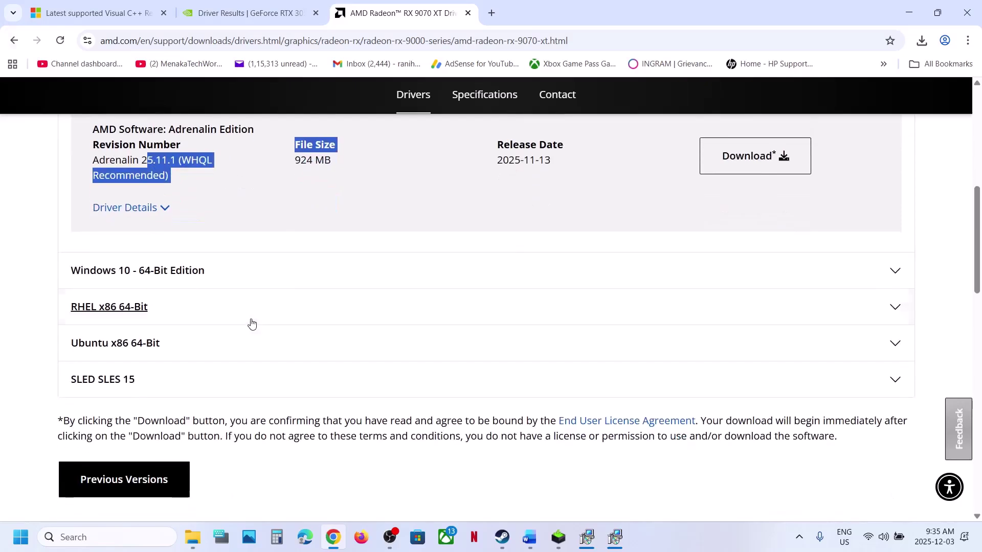
pyautogui.click(118, 392)
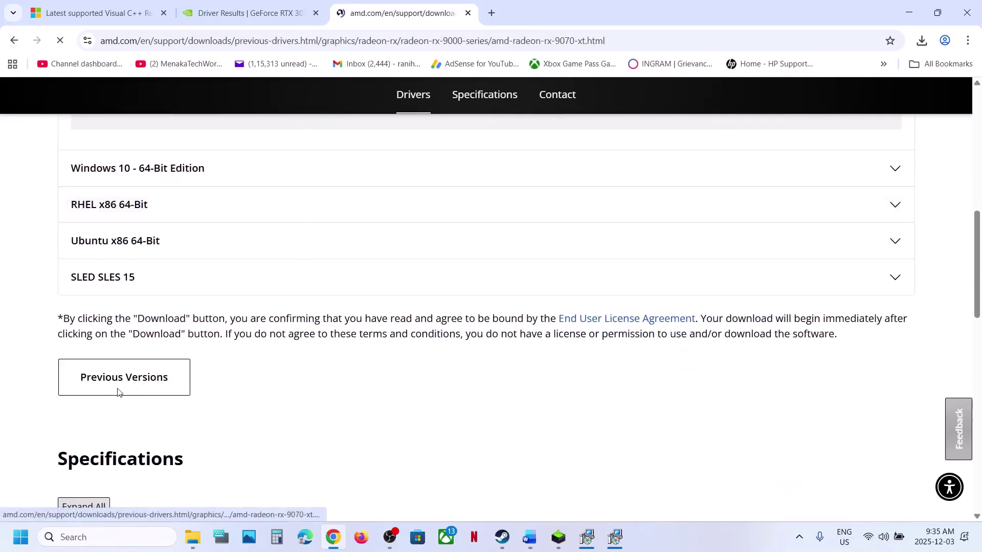
pyautogui.click(159, 303)
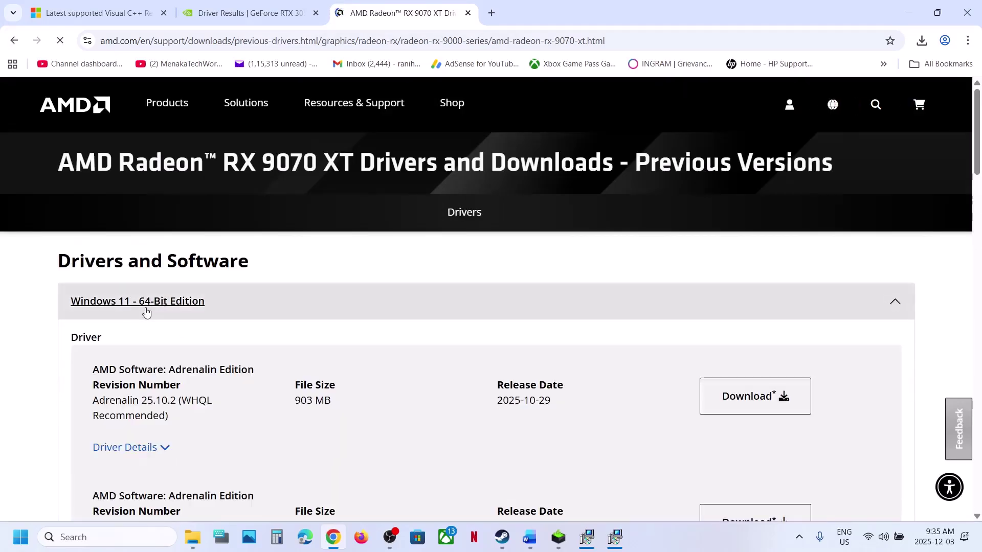
pyautogui.scroll(-2, 156, 297)
pyautogui.doubleClick(154, 290)
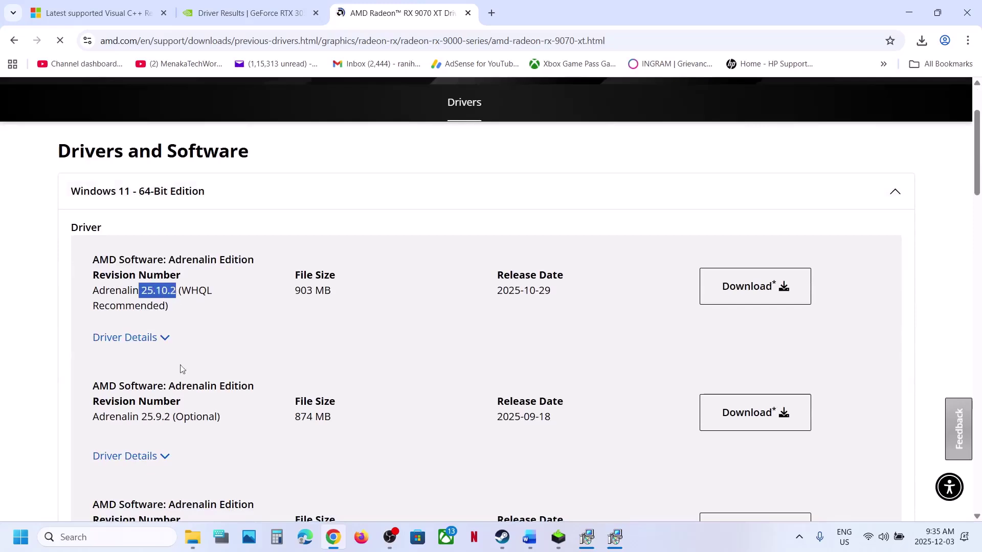
pyautogui.moveTo(147, 416); pyautogui.dragTo(194, 416)
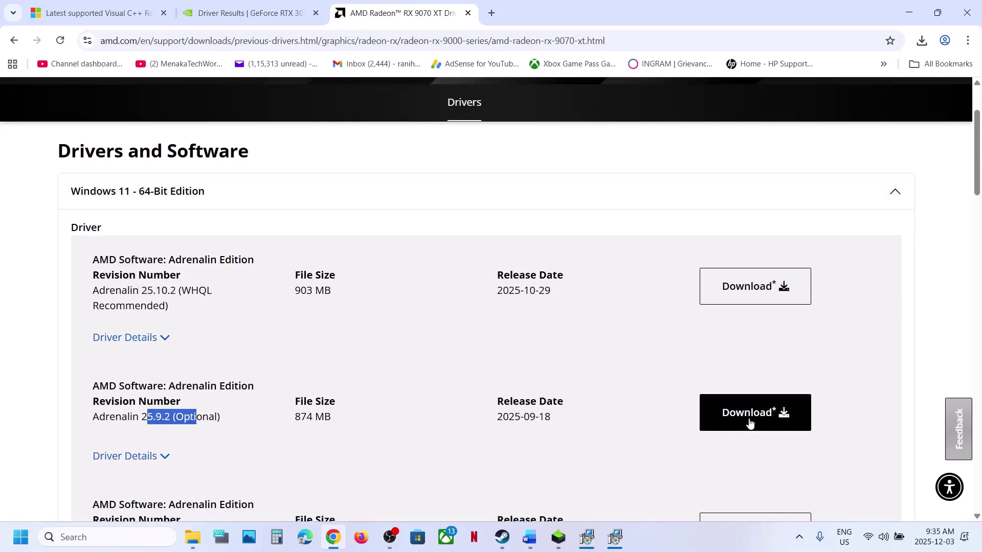
# - Check Step 17 in the Word guide and open Mount & Blade II: Bannerlord's program settings in the NVIDIA app
pyautogui.click(504, 537)
pyautogui.click(529, 537)
pyautogui.scroll(-3, 368, 325)
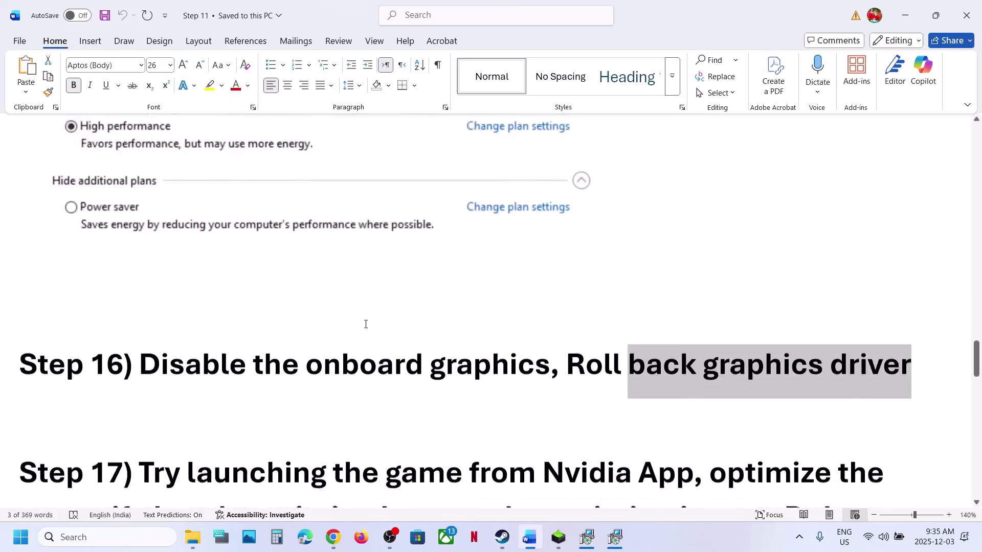
pyautogui.click(116, 542)
pyautogui.write('nvi')
pyautogui.press('Return')
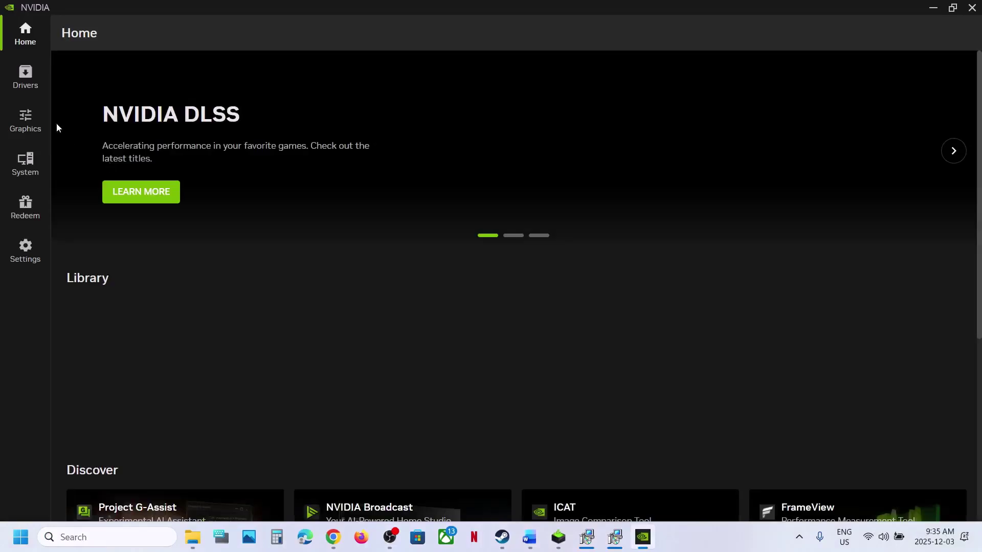
pyautogui.moveTo(398, 355)
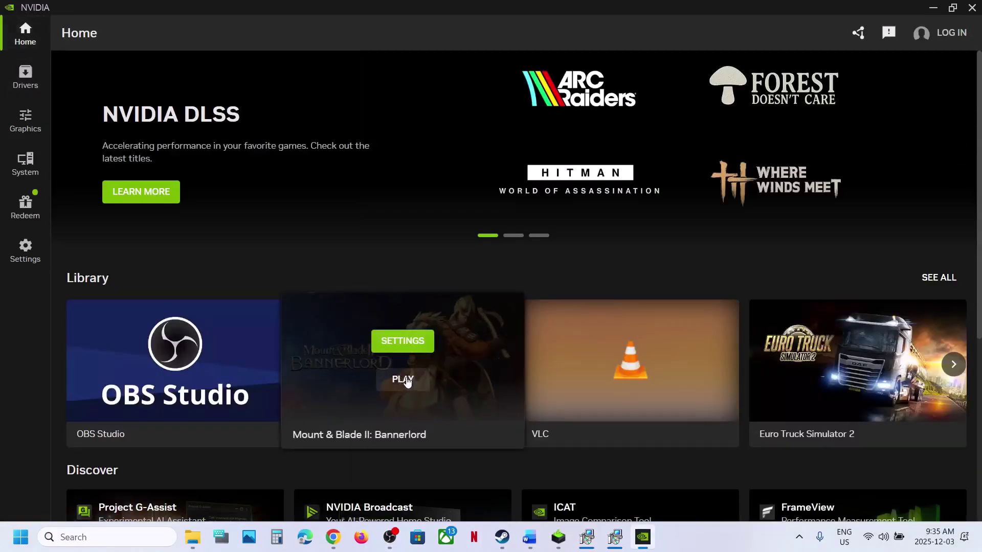
pyautogui.click(403, 342)
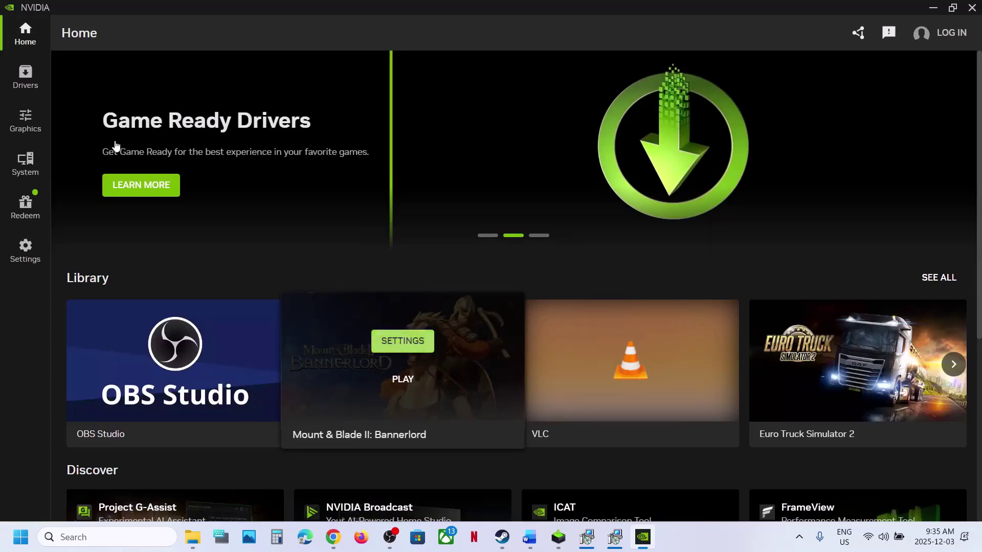
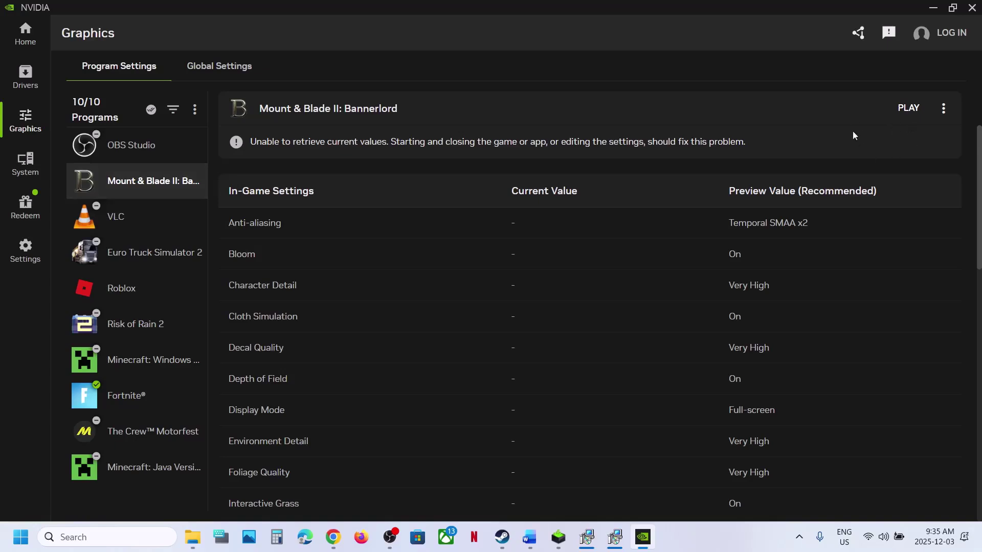
# - Optimize VLC, revert that optimization, and return to the Mount & Blade II: Bannerlord program settings
pyautogui.click(125, 215)
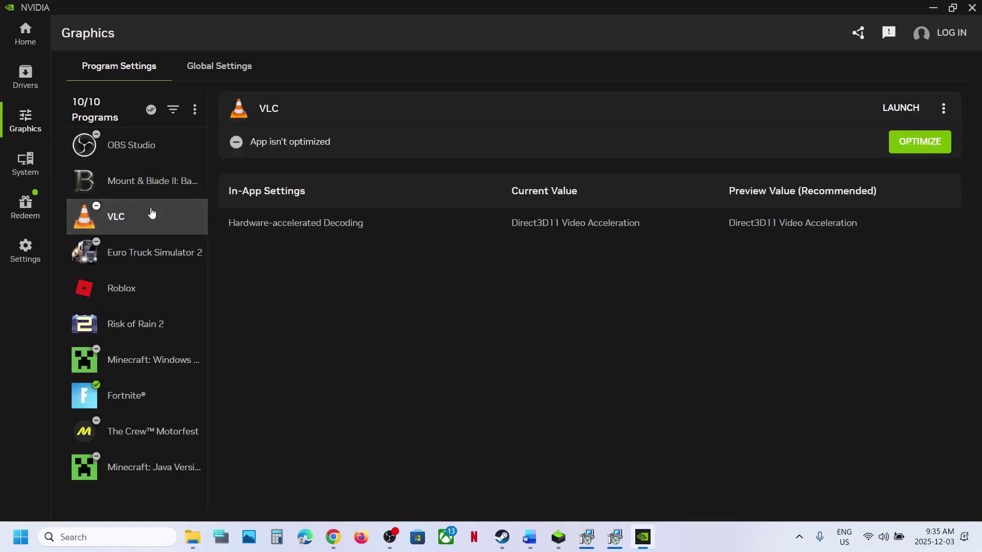
pyautogui.click(912, 145)
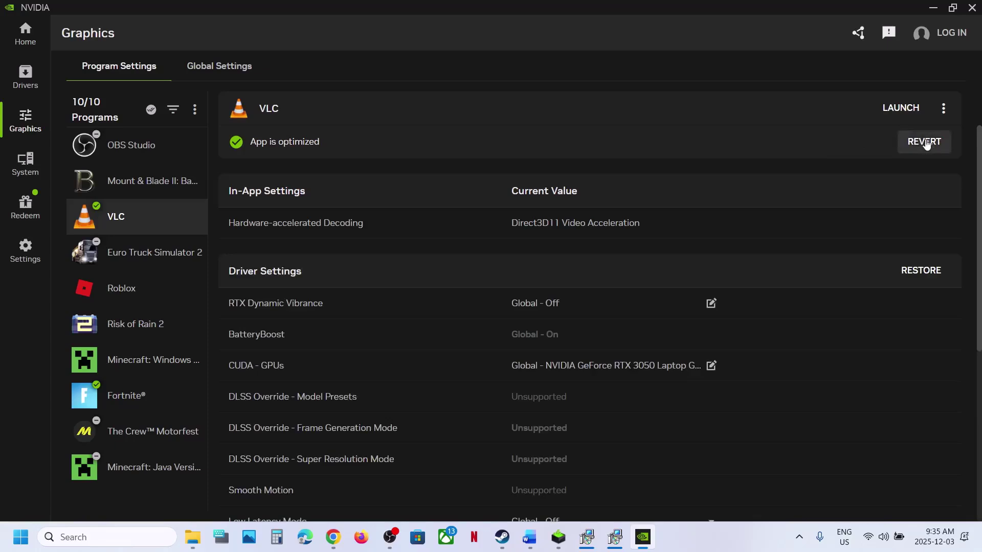
pyautogui.click(925, 143)
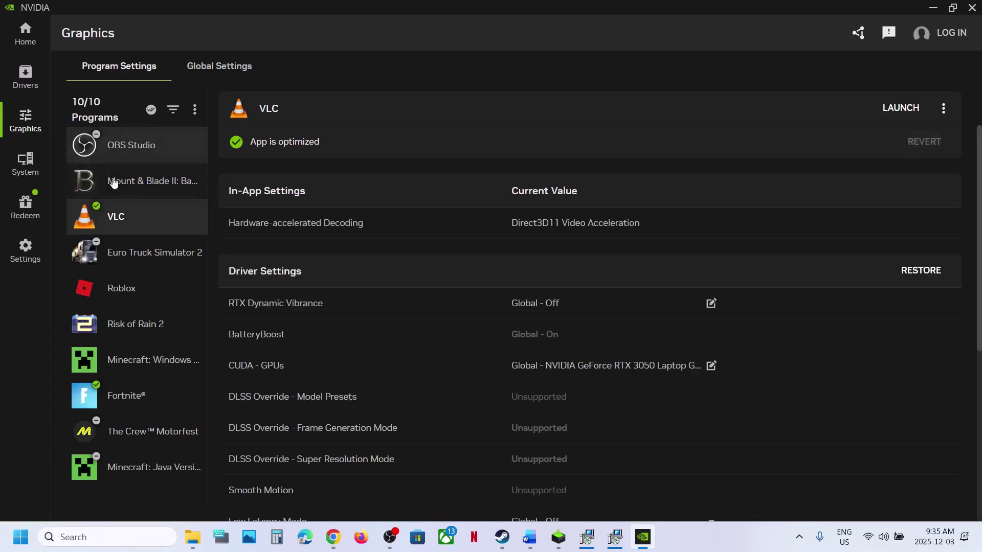
pyautogui.click(132, 188)
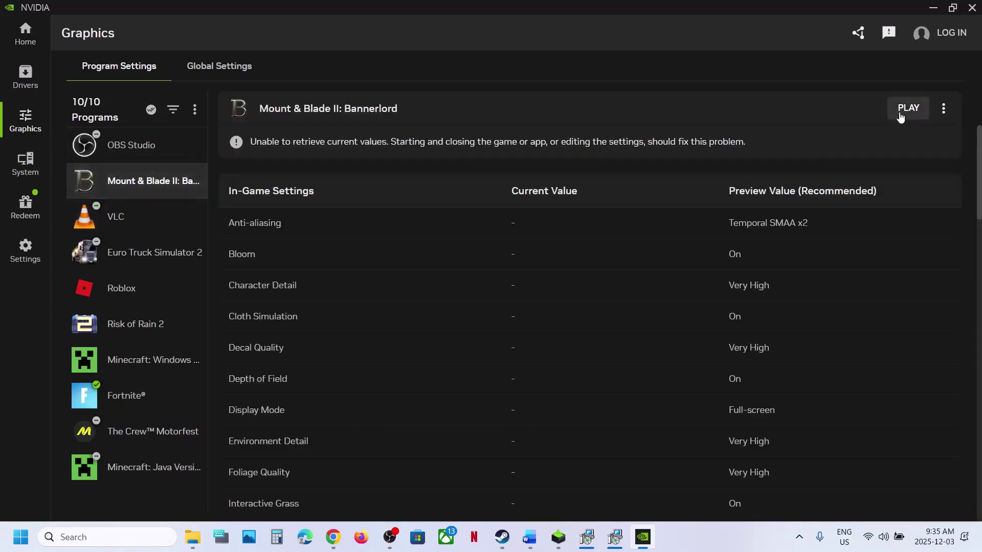
# - Switch to the Word guide and highlight "try Debug mode" in Step 17
pyautogui.click(529, 538)
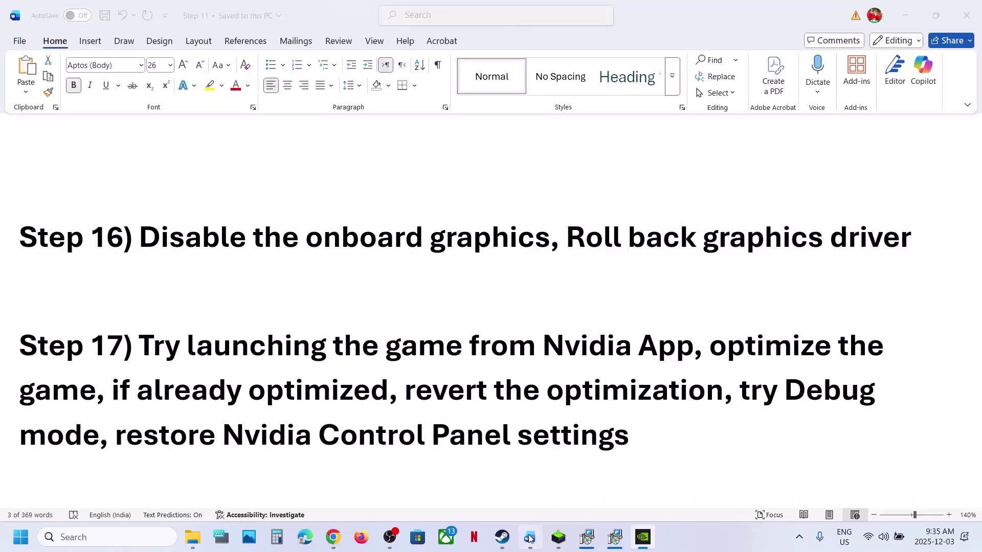
pyautogui.click(529, 539)
pyautogui.click(529, 539)
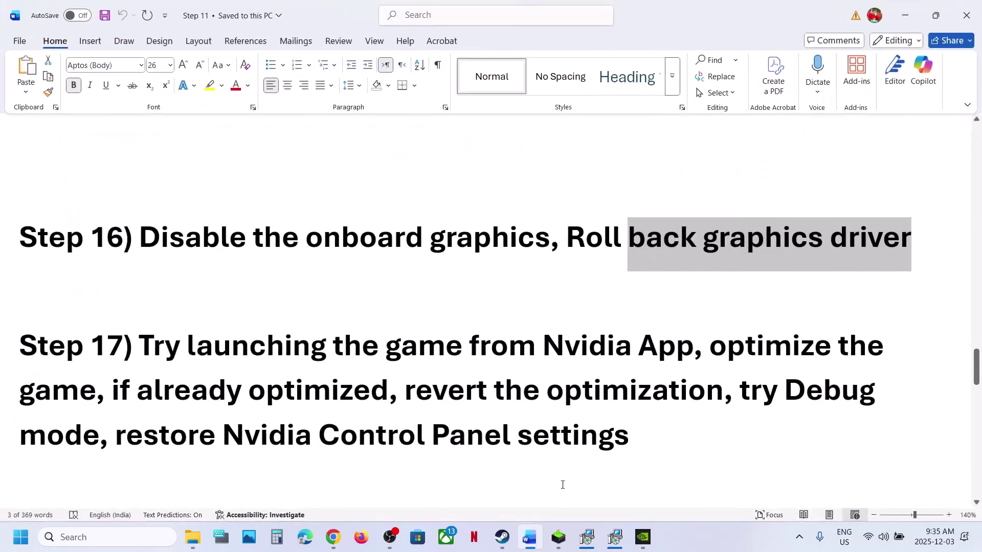
pyautogui.moveTo(744, 391); pyautogui.dragTo(95, 436)
# - Show the desktop and open NVIDIA Control Panel from it
pyautogui.press('super+d')
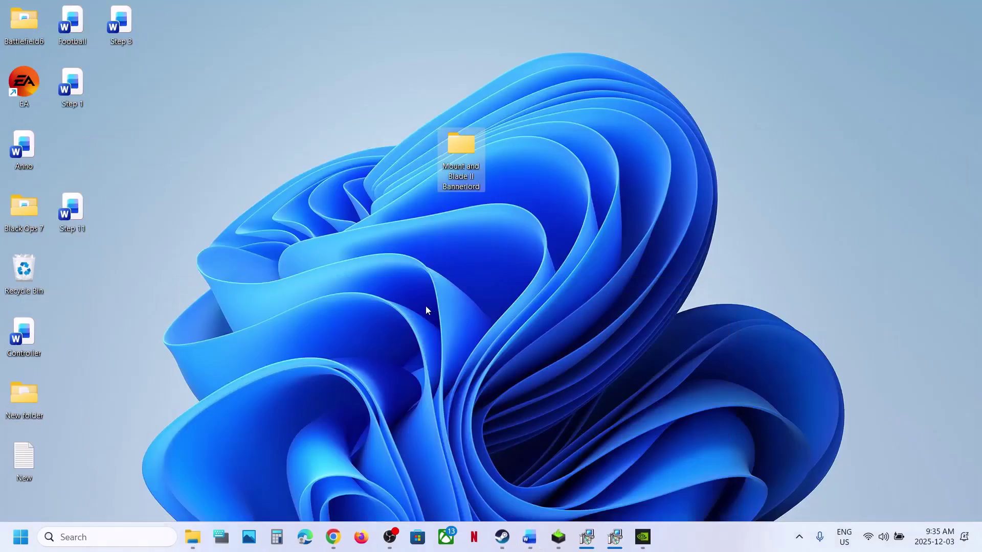
pyautogui.rightClick(426, 306)
pyautogui.click(504, 293)
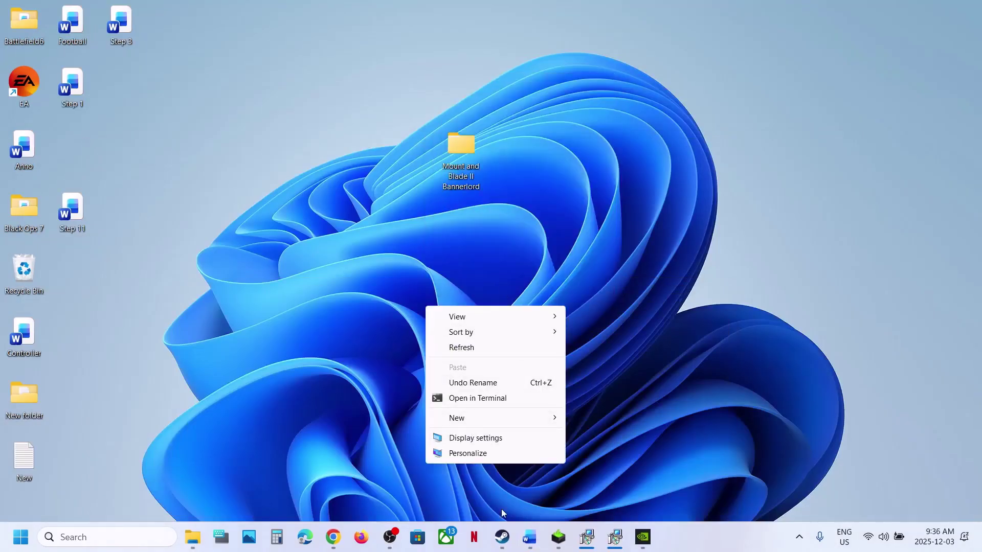
pyautogui.click(667, 543)
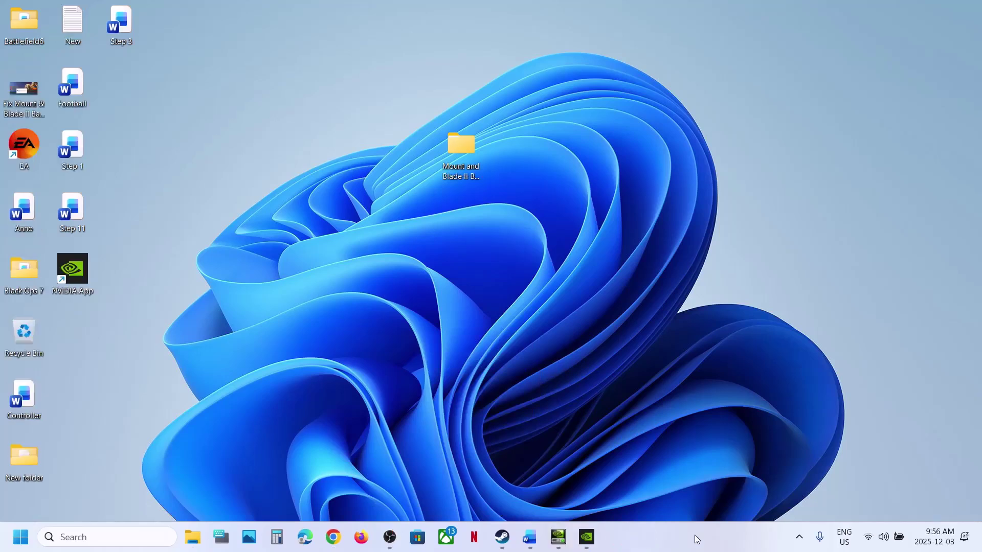
pyautogui.rightClick(596, 187)
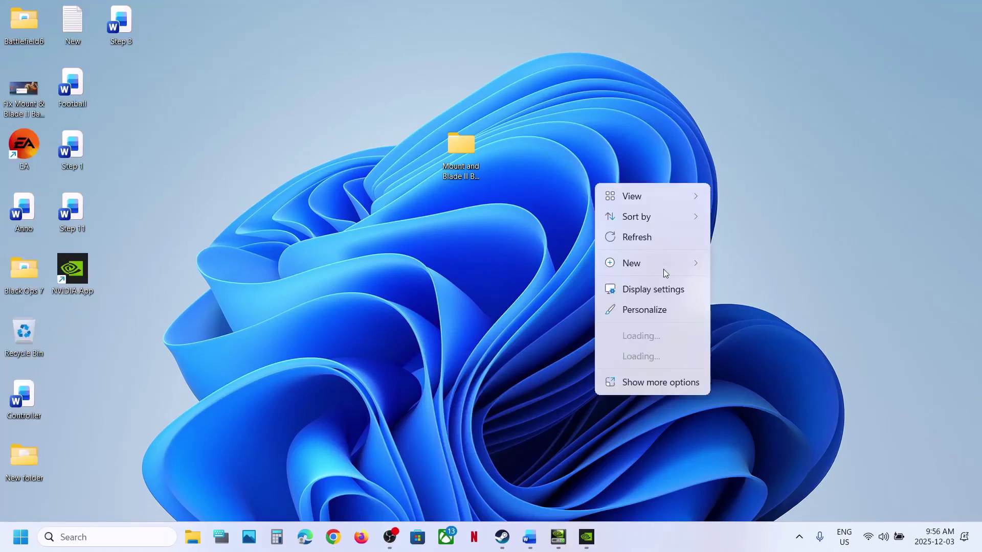
pyautogui.click(634, 384)
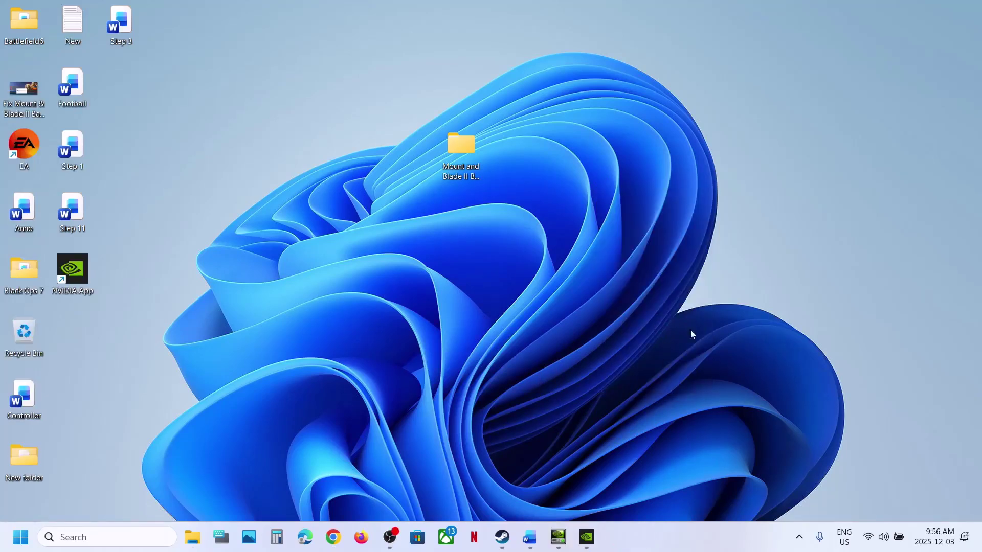
pyautogui.click(640, 278)
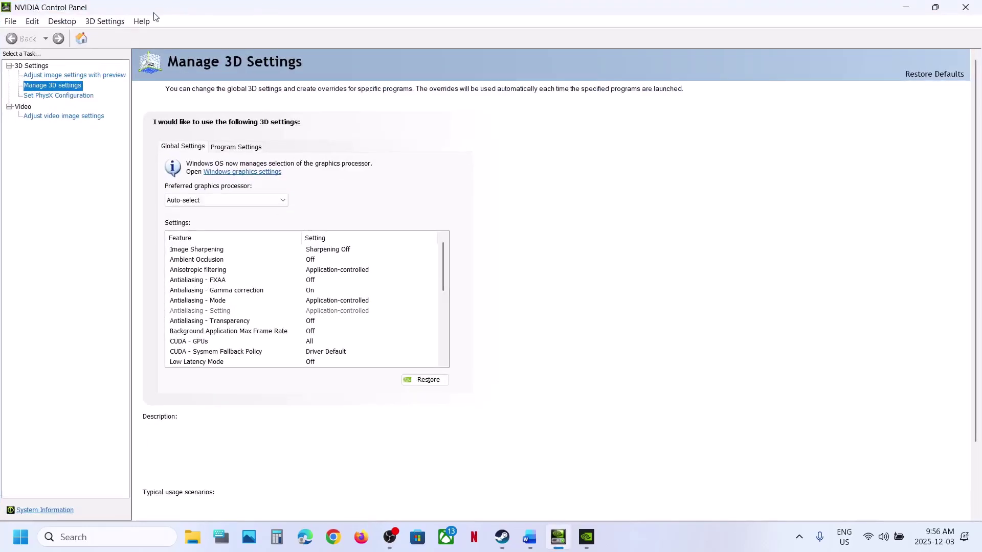
# - Enable Debug Mode in NVIDIA Control Panel and check that the option is ticked
pyautogui.click(141, 22)
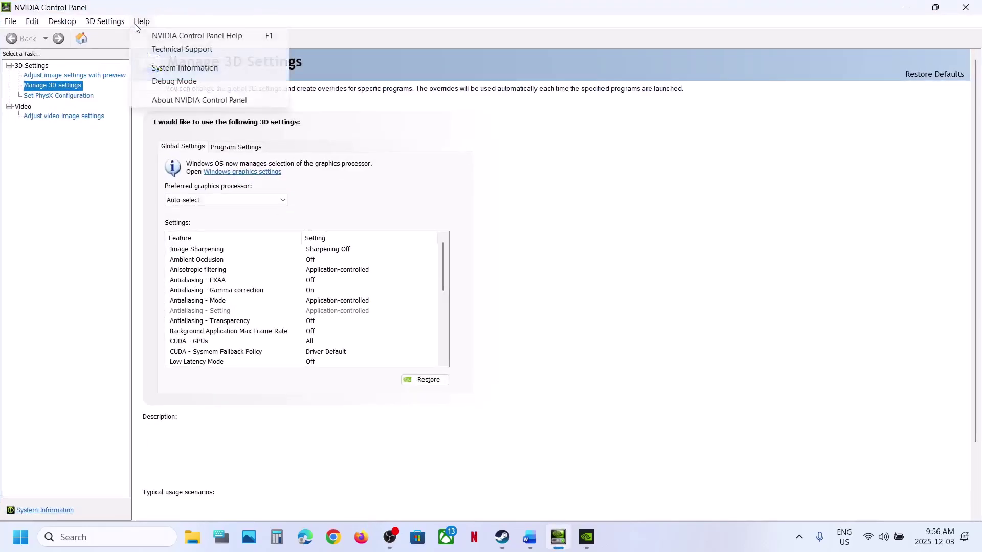
pyautogui.click(177, 82)
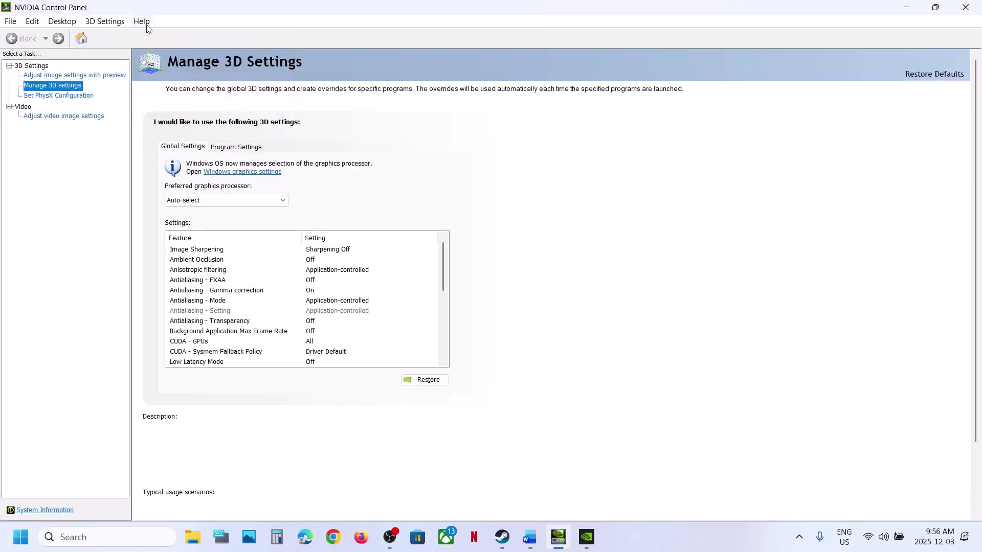
pyautogui.click(141, 21)
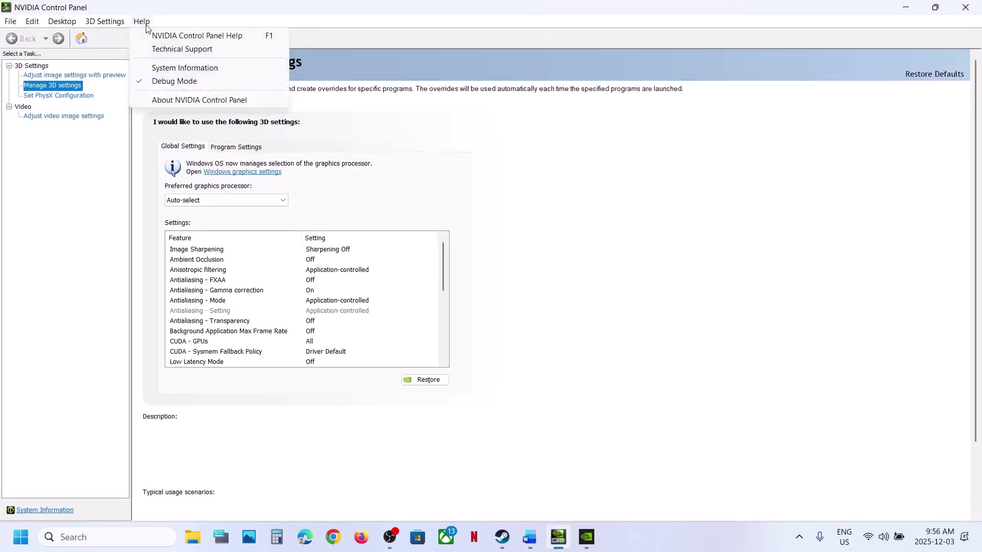
# - Bring up Bannerlord's library page in Steam and the home page of the NVIDIA app
pyautogui.click(509, 533)
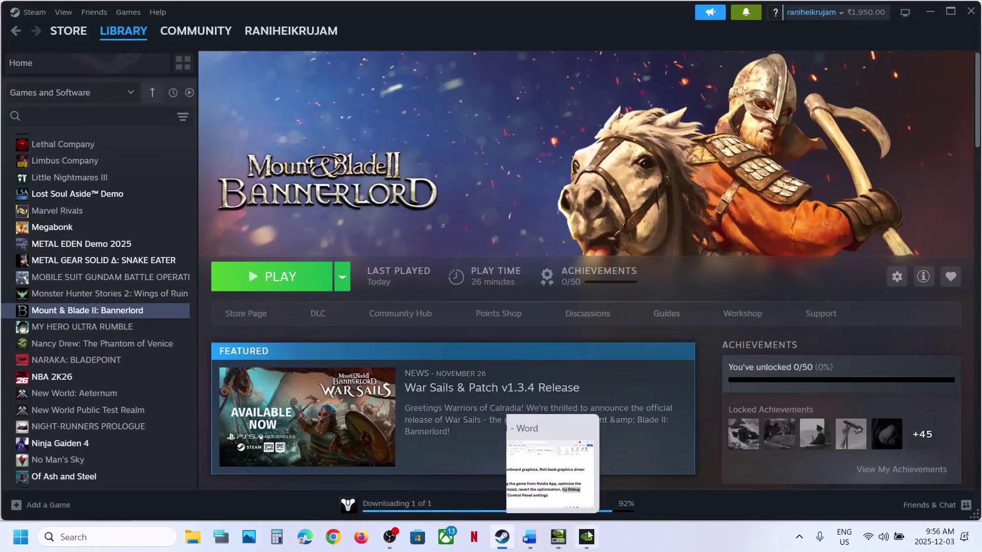
pyautogui.moveTo(591, 543)
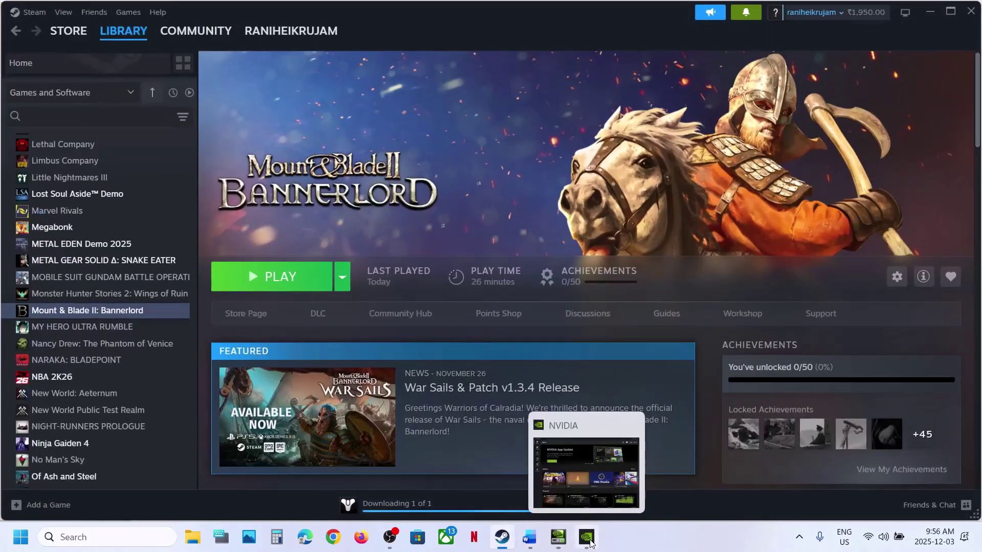
pyautogui.click(587, 538)
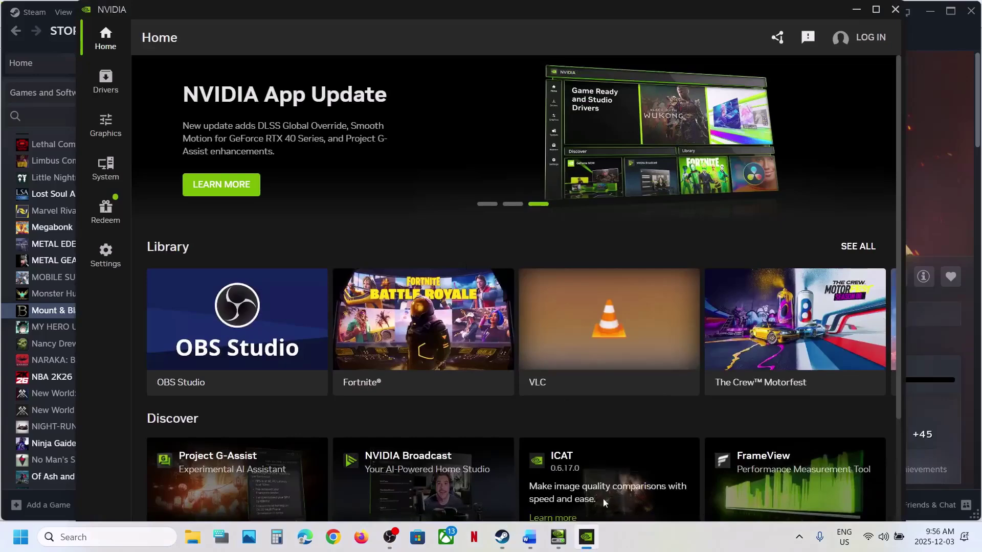
# - Restore the global 3D settings to their defaults in NVIDIA Control Panel, apply the change and close the window
pyautogui.click(558, 537)
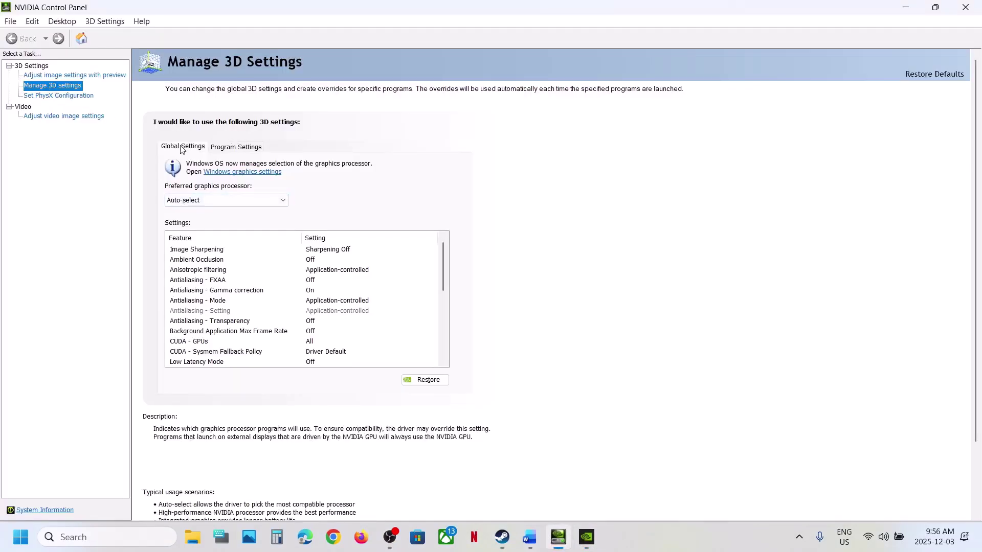
pyautogui.click(424, 379)
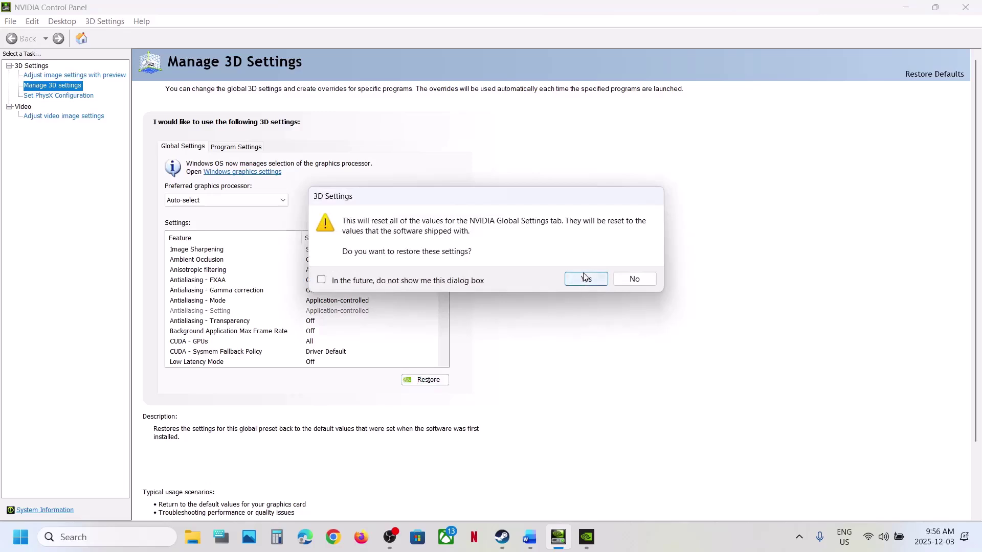
pyautogui.click(585, 277)
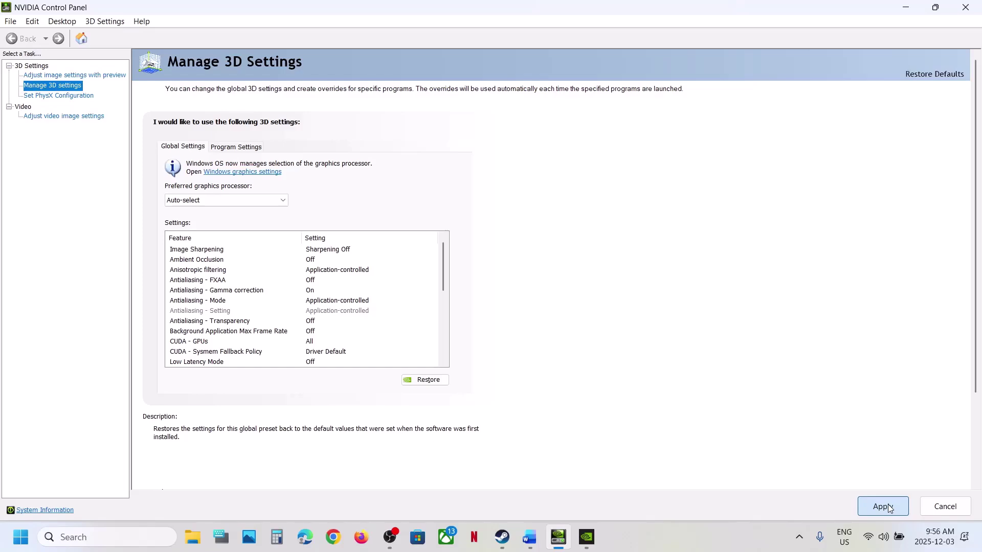
pyautogui.click(888, 509)
pyautogui.click(966, 7)
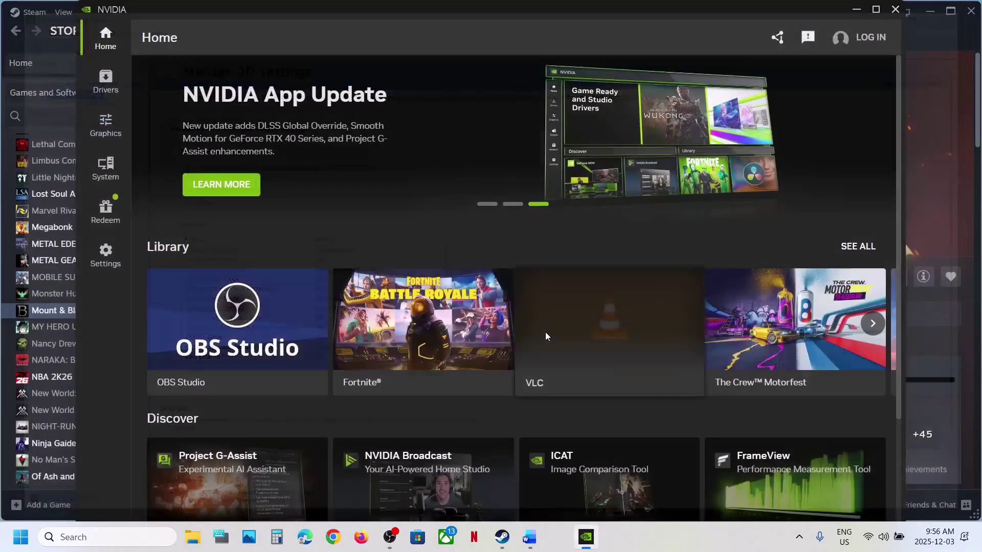
# - Return to the Word guide and read Step 18 on lowering the monitor refresh rate from 240hz to 120hz/60Hz
pyautogui.click(502, 537)
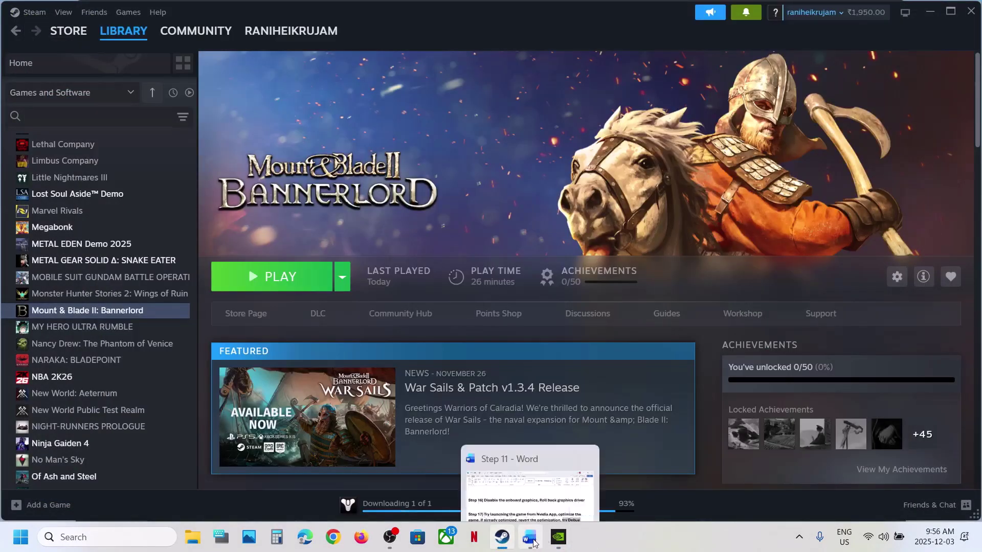
pyautogui.click(529, 537)
pyautogui.scroll(-4, 398, 269)
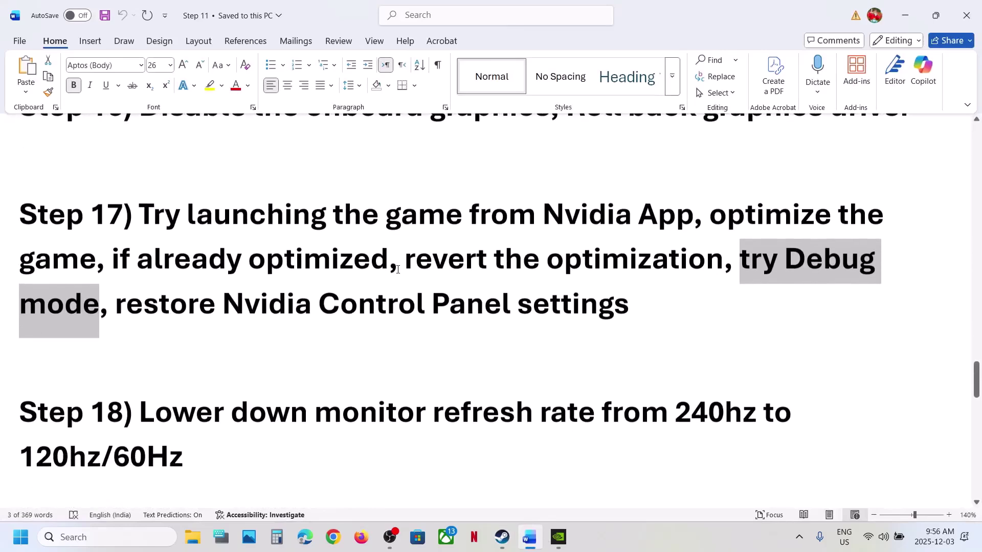
pyautogui.scroll(1, 316, 330)
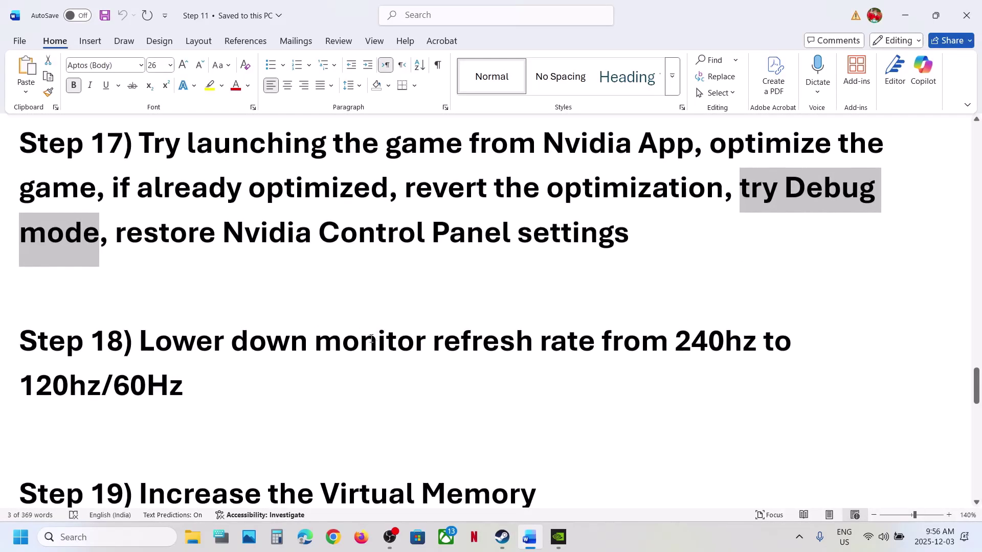
pyautogui.moveTo(316, 335); pyautogui.dragTo(742, 348)
pyautogui.click(726, 351)
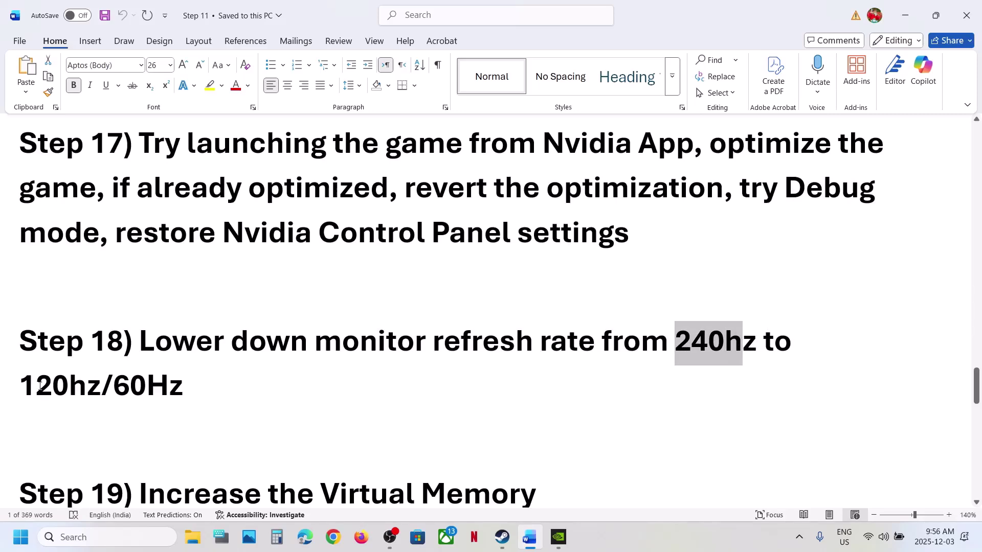
pyautogui.moveTo(39, 384); pyautogui.dragTo(160, 399)
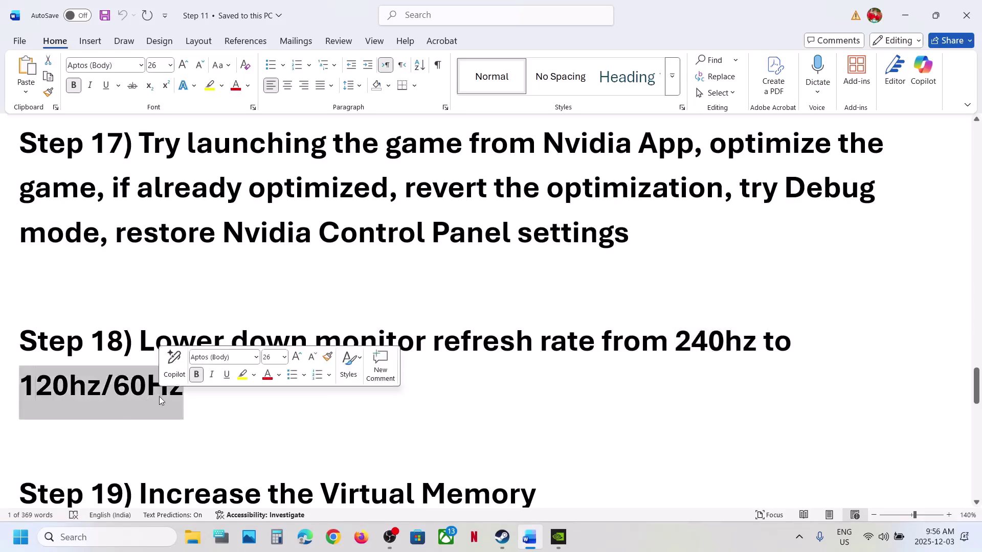
pyautogui.scroll(-4, 159, 397)
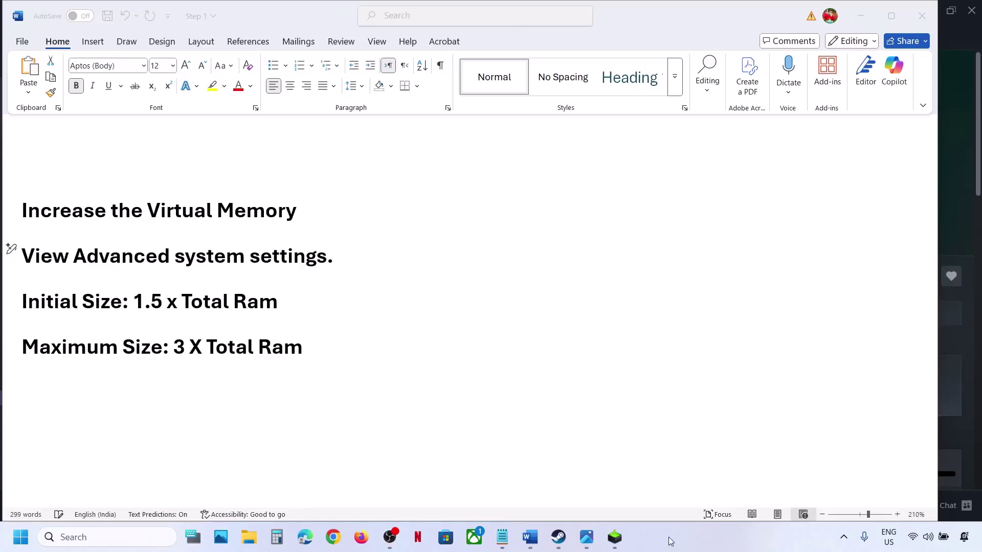
# - Copy the text "View Advanced system settings" from the virtual memory instructions in the Step 1 document
pyautogui.tripleClick(295, 251)
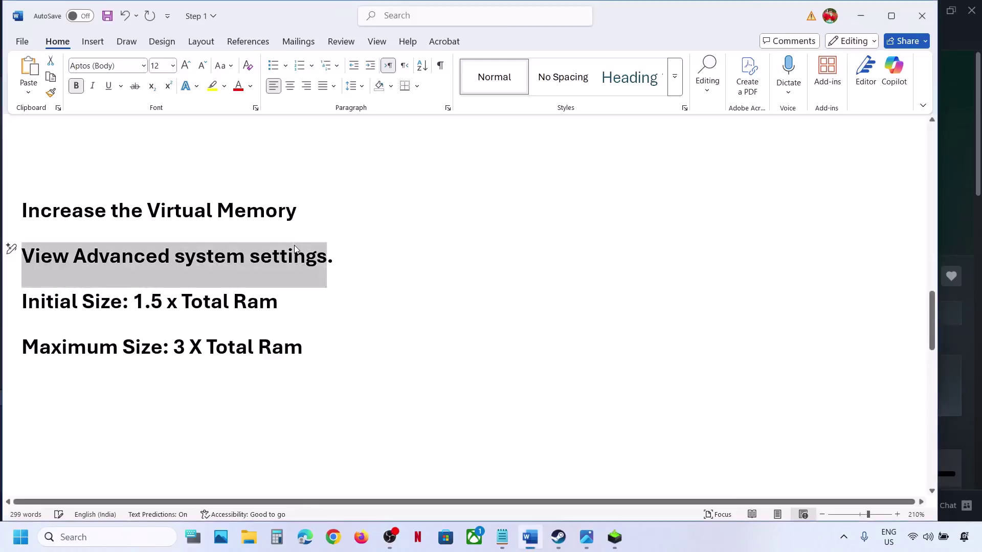
pyautogui.rightClick(185, 272)
pyautogui.click(217, 317)
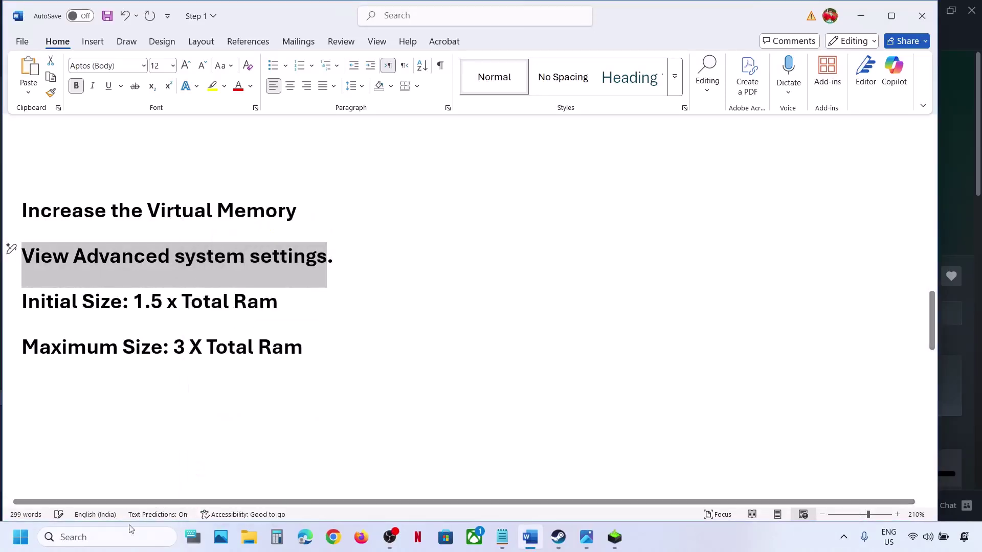
# - Find "View Advanced system settings" through Windows search, move System Properties beside the guide text, and open the Performance Options
pyautogui.press('super')
pyautogui.hotkey('ctrl', 'v')
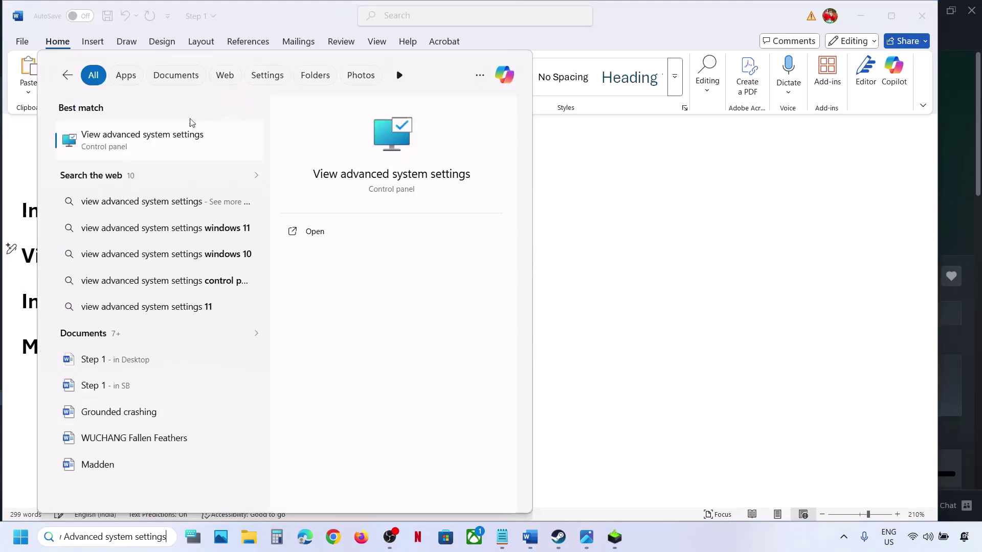
pyautogui.click(160, 148)
pyautogui.moveTo(287, 113); pyautogui.dragTo(800, 158)
pyautogui.click(858, 245)
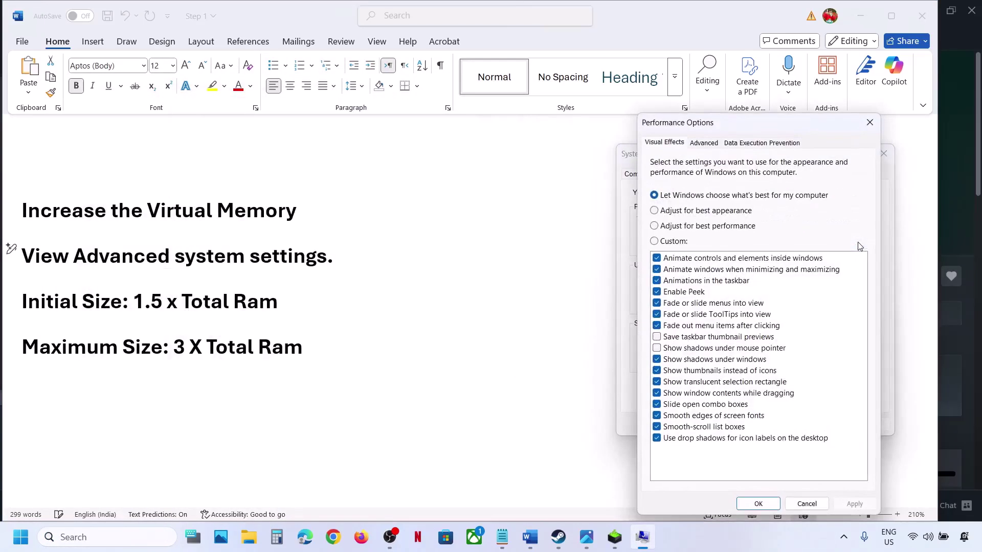
# - In the Virtual Memory settings, turn off automatic paging file management for all drives and choose a custom size for drive C:
pyautogui.click(703, 146)
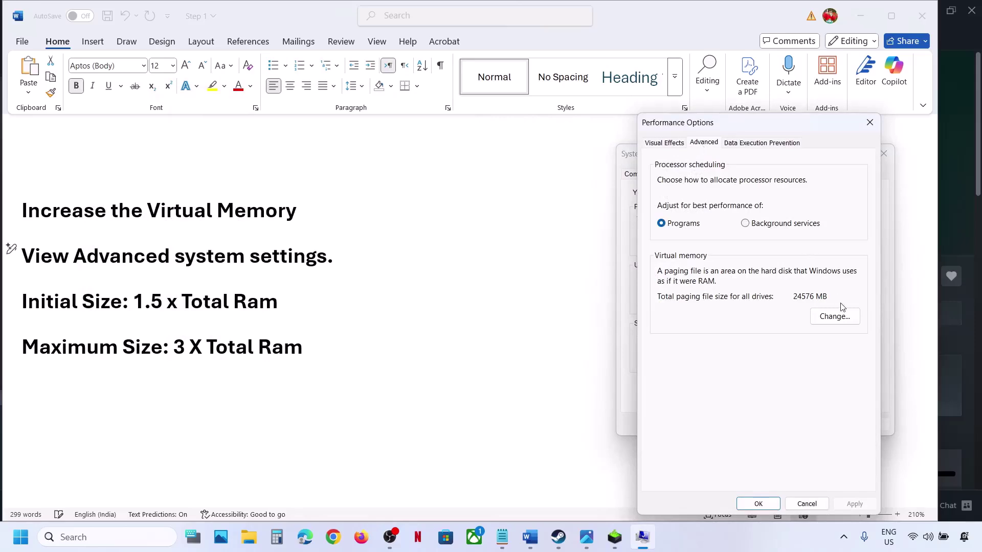
pyautogui.click(830, 316)
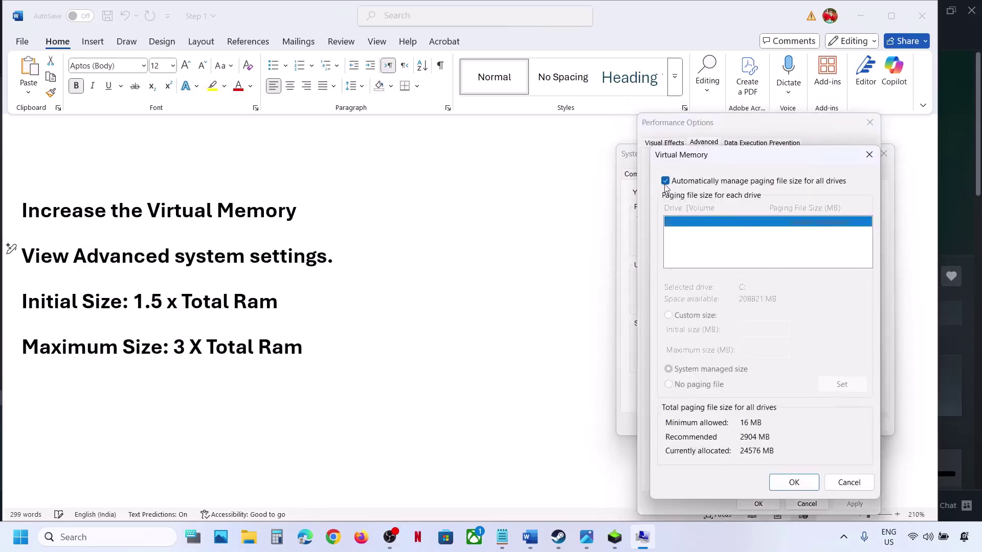
pyautogui.click(665, 181)
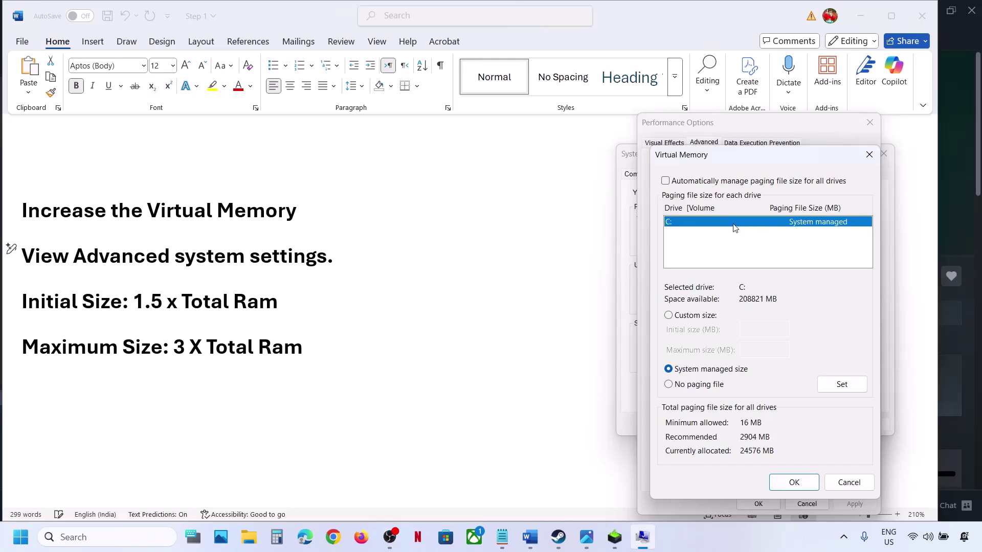
pyautogui.click(670, 316)
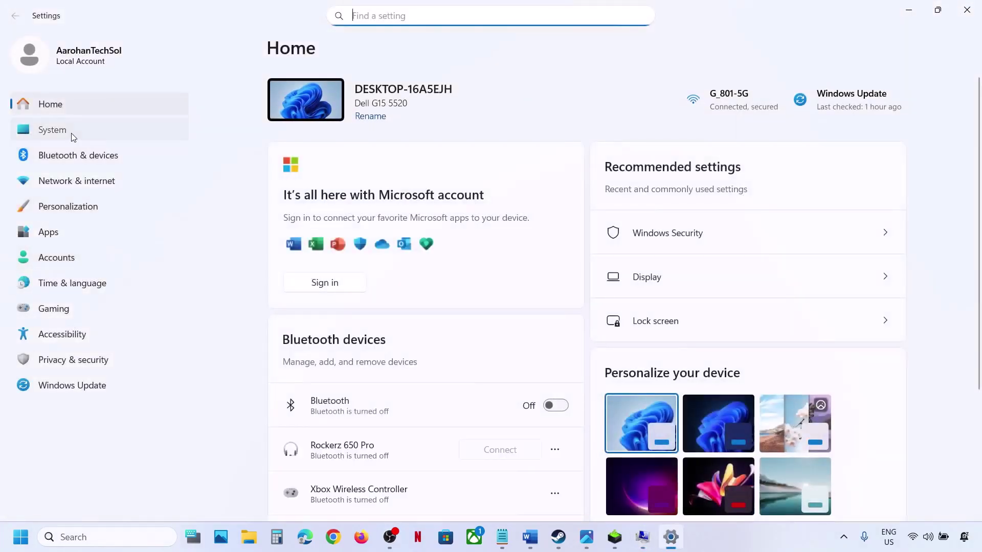
# - Check the amount of installed RAM in the device specifications on the System About page of Windows Settings
pyautogui.click(73, 135)
pyautogui.scroll(-2, 409, 435)
pyautogui.scroll(-6, 368, 460)
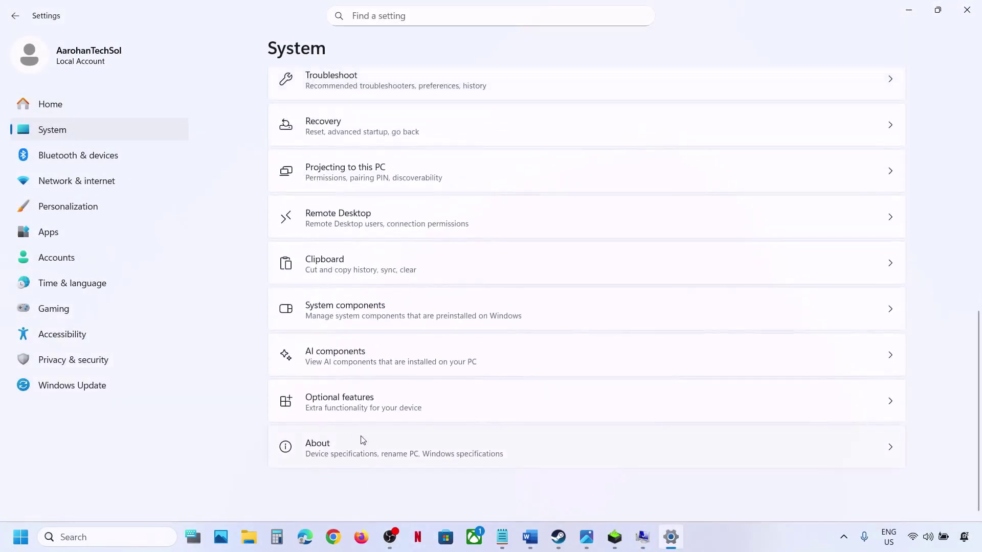
pyautogui.click(347, 450)
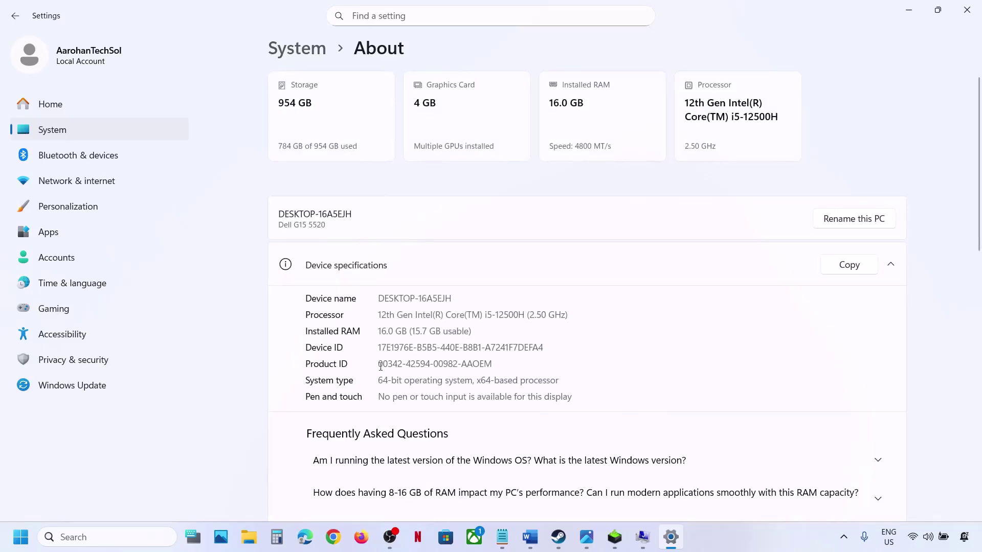
pyautogui.moveTo(381, 329); pyautogui.dragTo(409, 330)
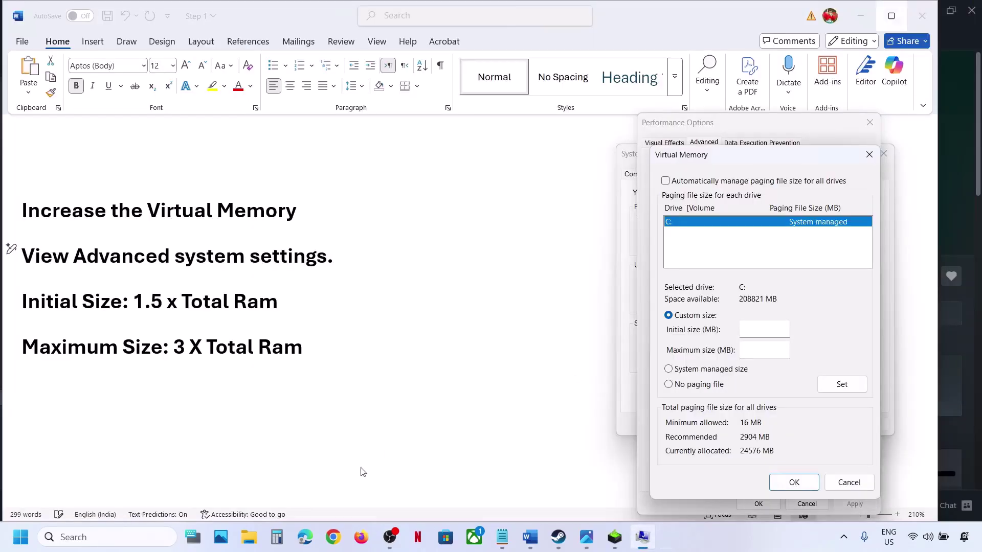
# - Switch to Calculator, compute 16 × 1024 to convert the RAM to megabytes, and start multiplying the result
pyautogui.click(277, 537)
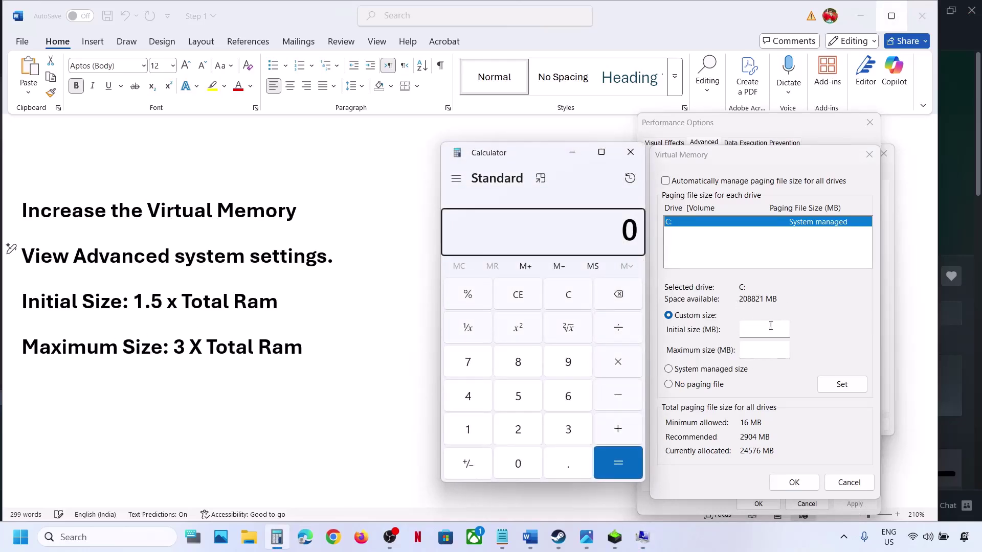
pyautogui.click(572, 299)
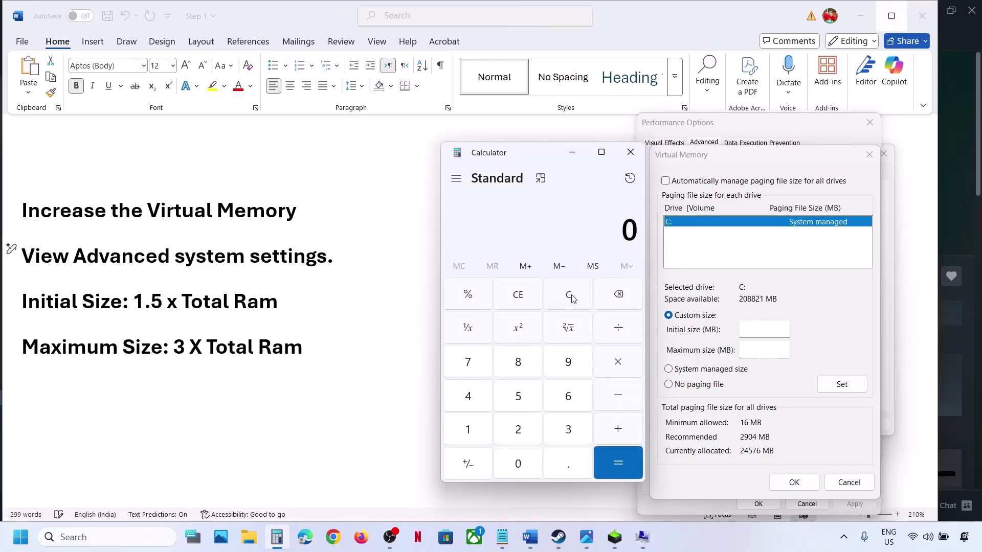
pyautogui.write('16 × 1024')
pyautogui.press('Return')
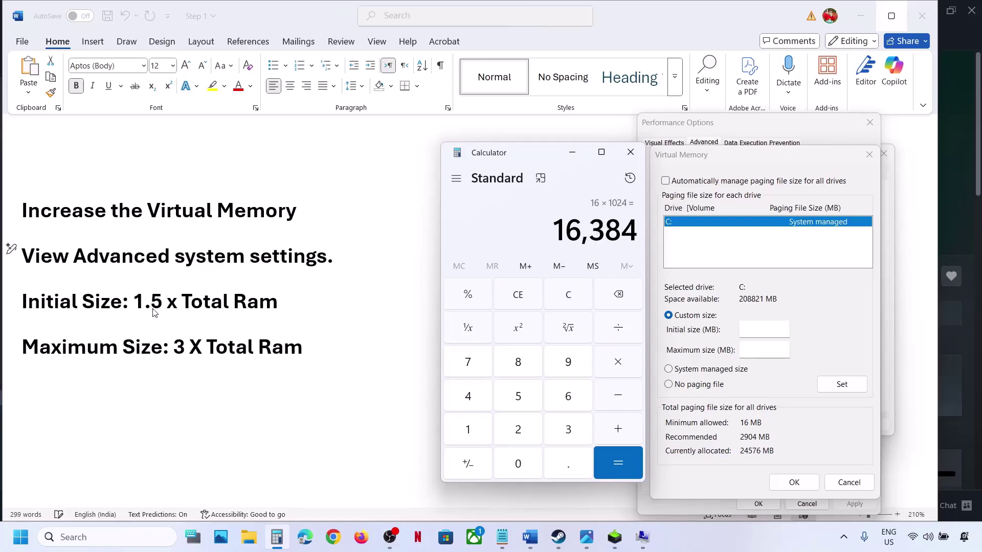
pyautogui.click(619, 365)
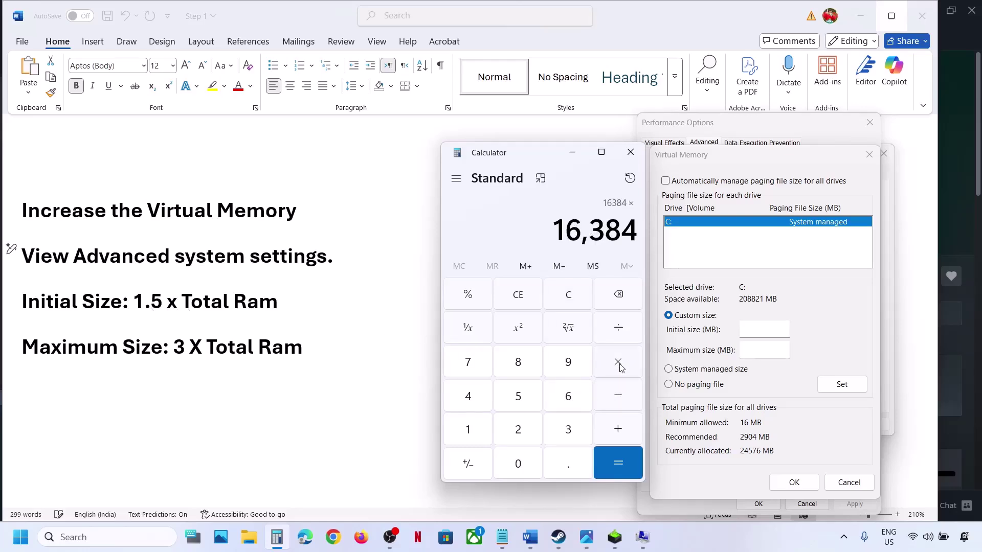